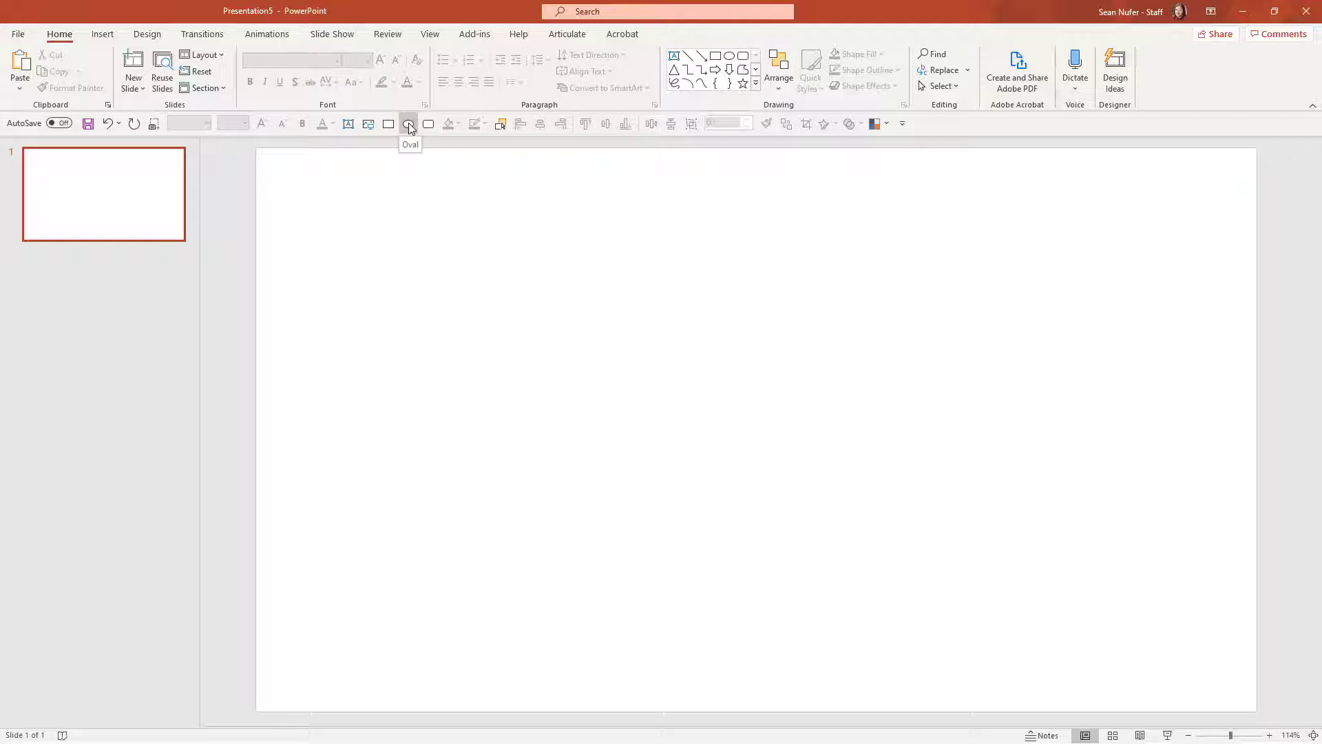
Step: Draw a blue circle near the top of the slide and overlap a duplicate to its right
left_click(409, 126)
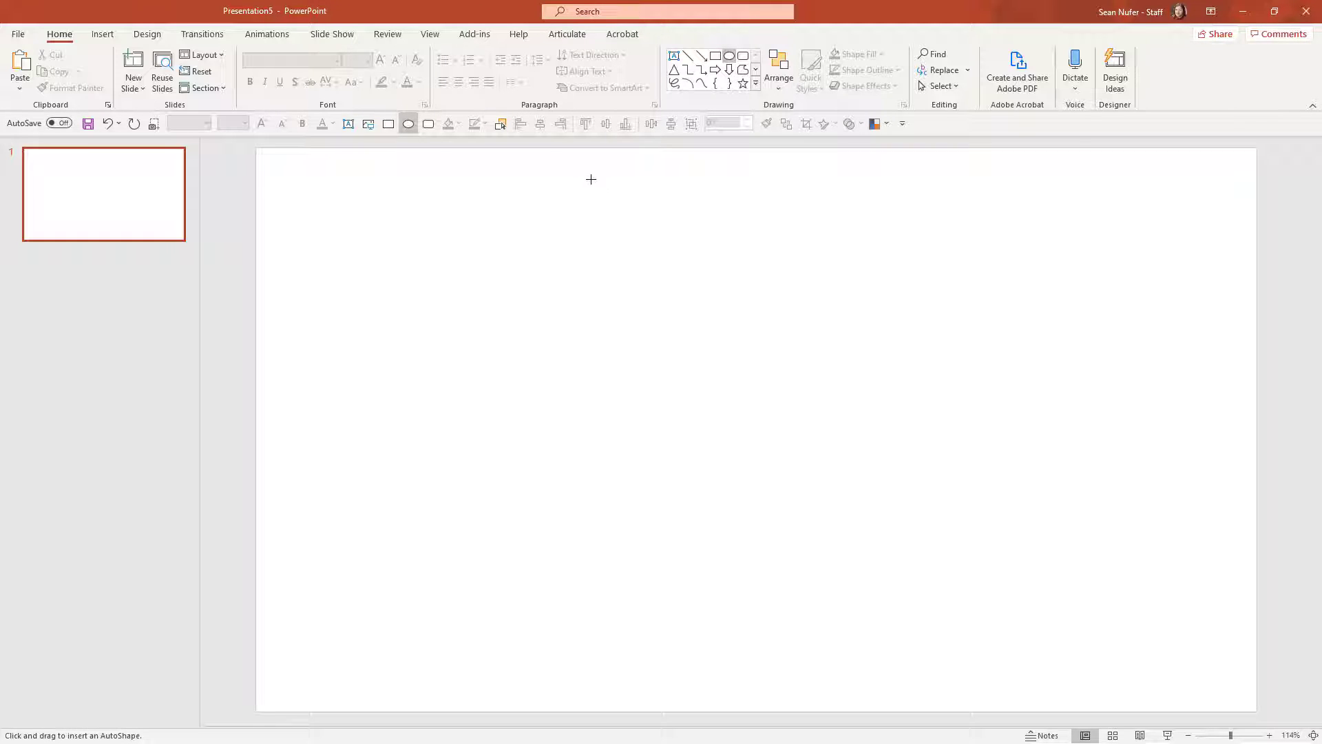
left_click_drag(590, 179, 693, 289)
key("ctrl+d")
left_click_drag(653, 234, 736, 241)
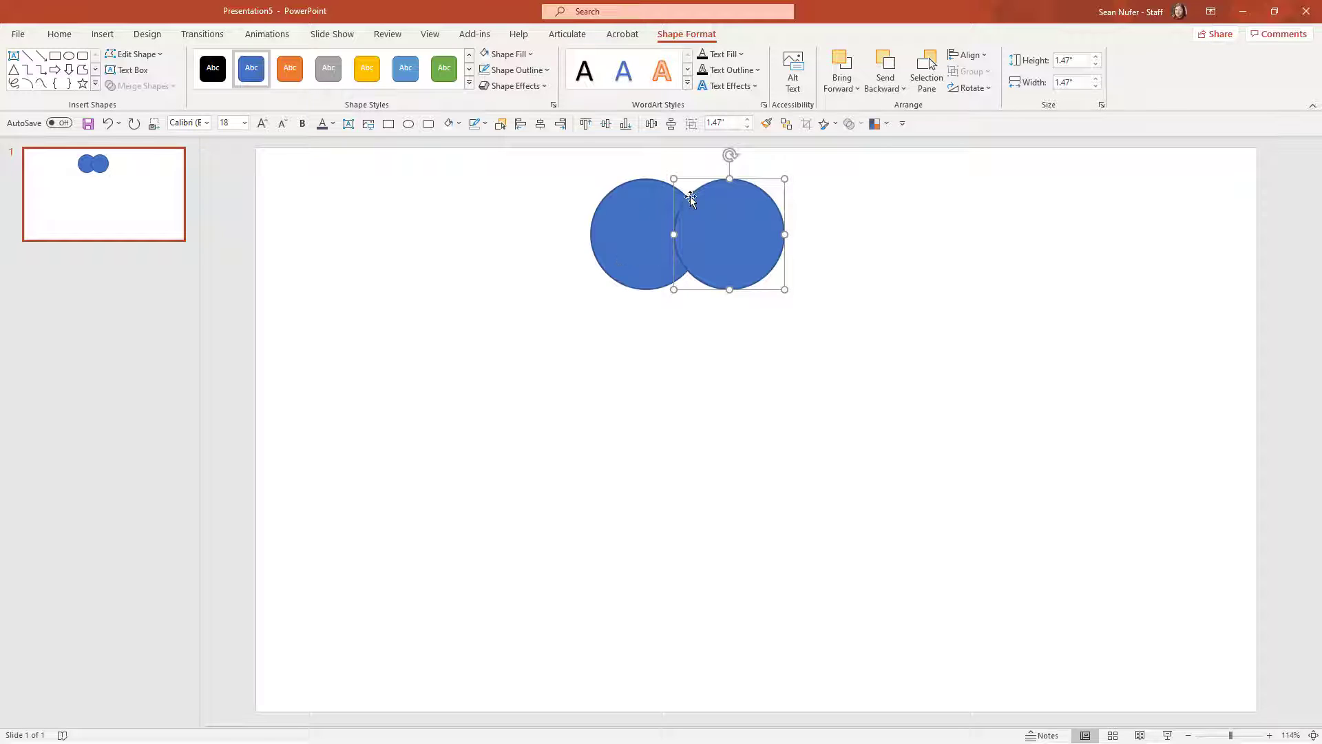
Step: Duplicate the circle pair and place the copy below and to the left
left_click(640, 226, "shift")
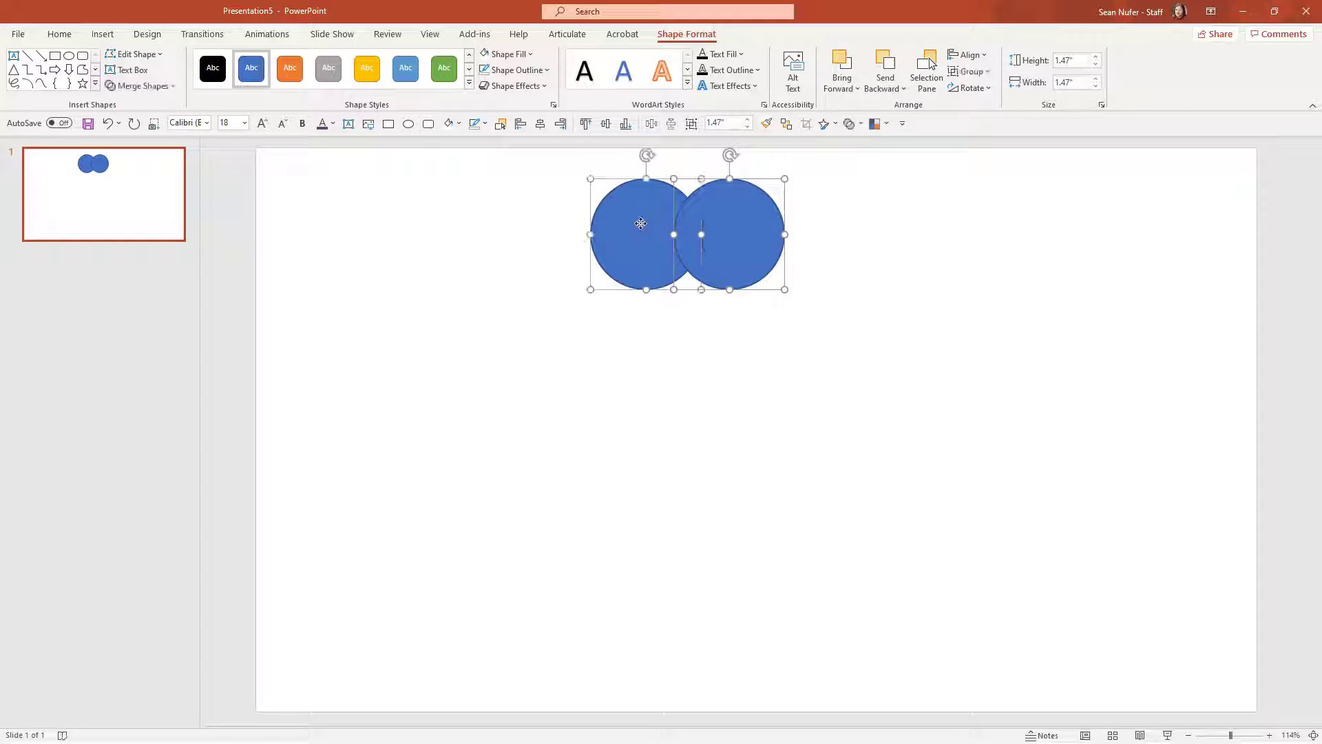
key("ctrl+d")
left_click_drag(755, 240, 490, 348)
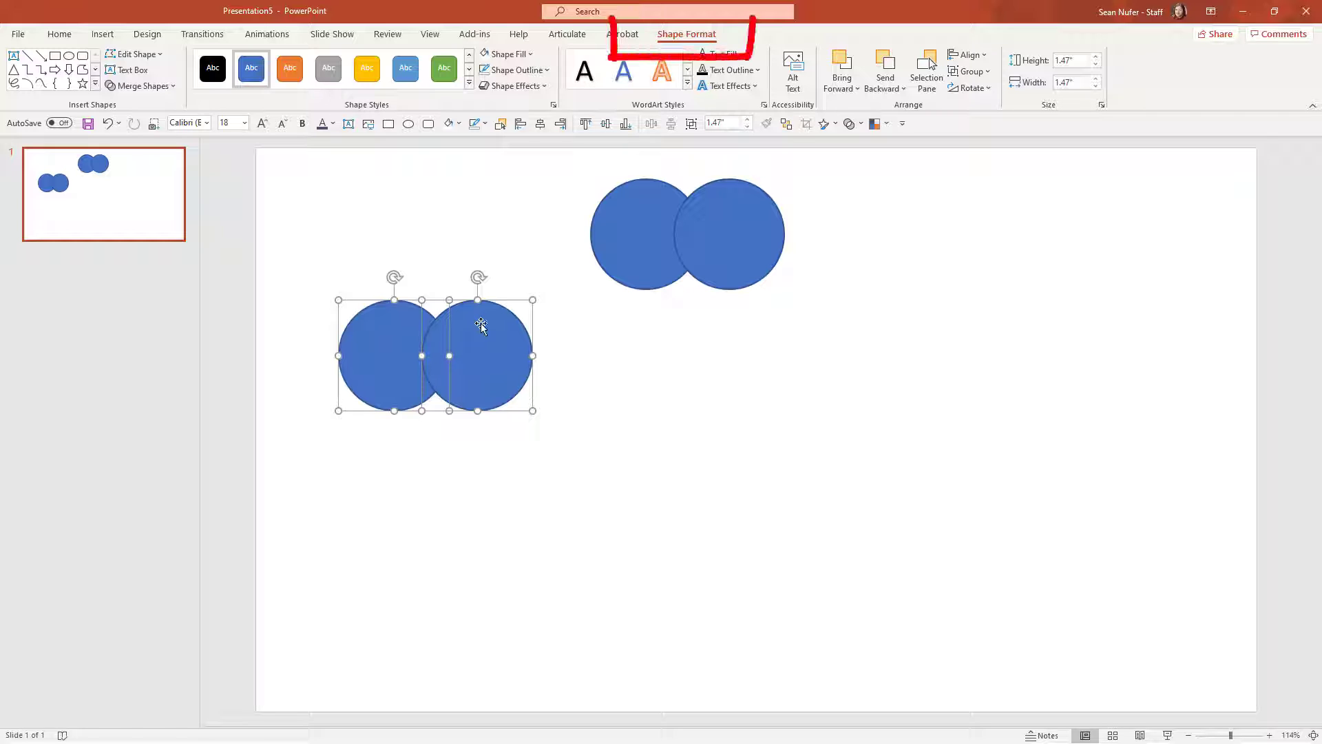
Step: Merge the lower circle pair with Union and shift the merged shape up and left
left_click(141, 86)
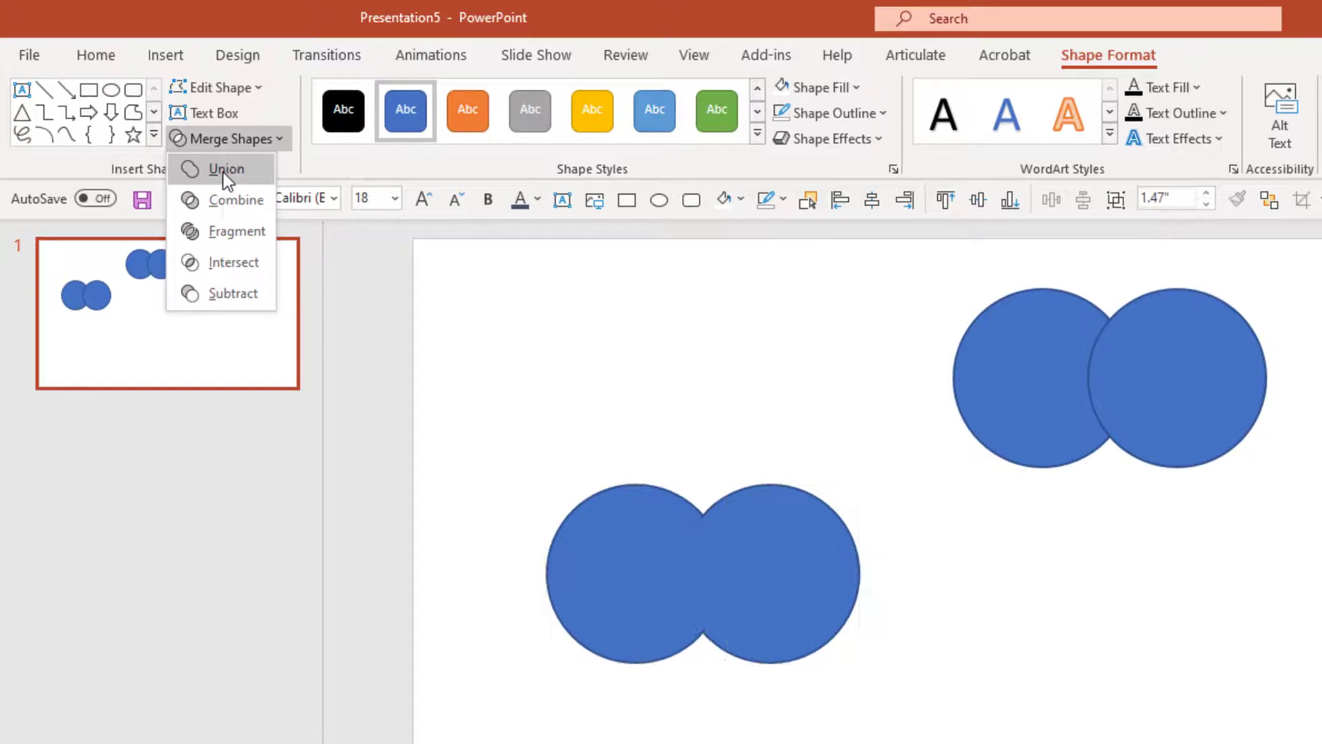
left_click(176, 133)
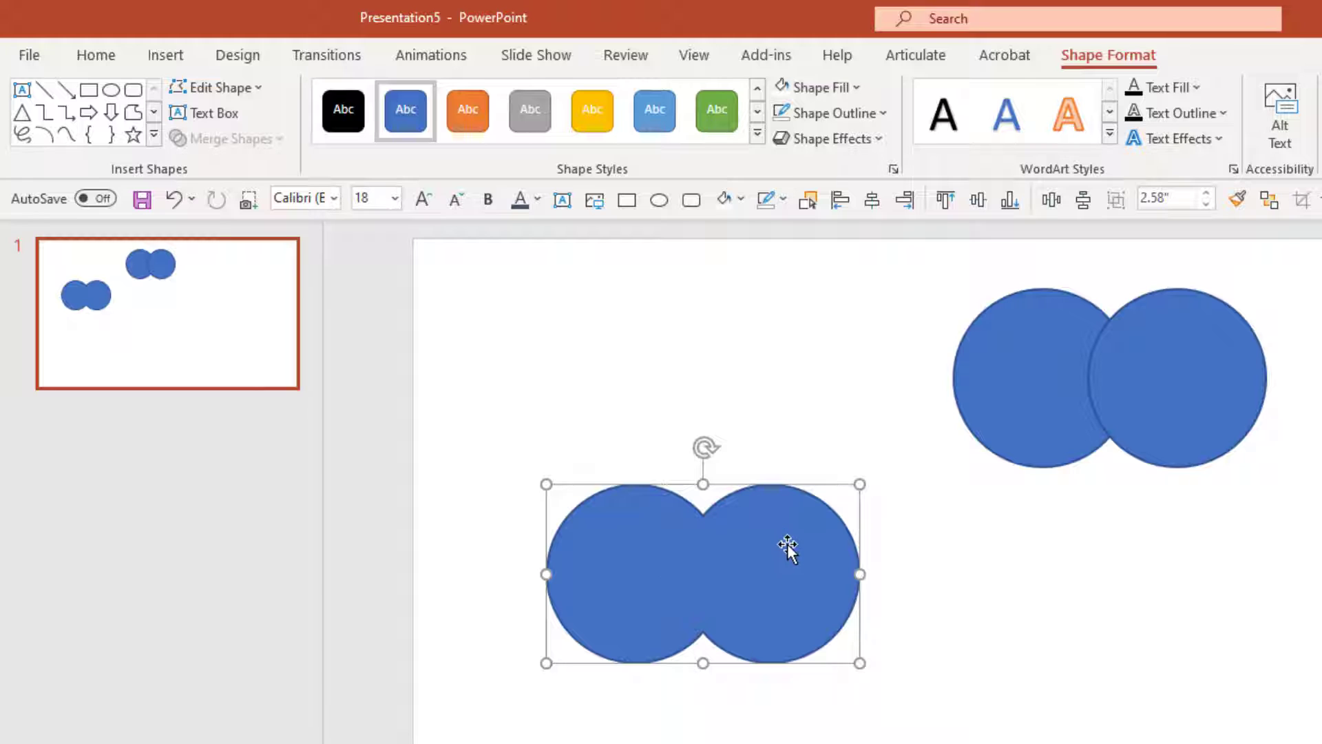
mouse_move(753, 586)
left_mouse_down()
mouse_move(809, 481)
mouse_move(854, 606)
mouse_move(797, 569)
mouse_move(761, 580)
left_mouse_up()
left_click(1041, 378)
left_click(1174, 381, "shift")
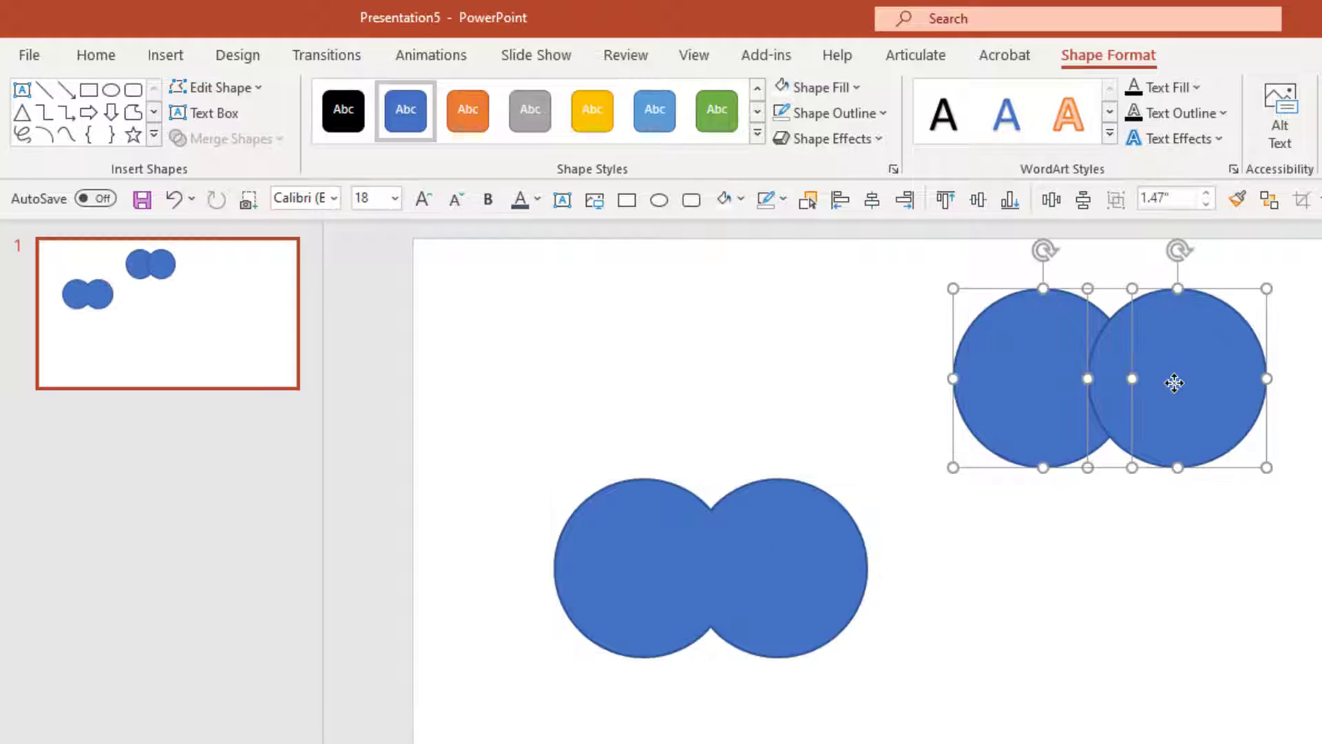
left_click(758, 555)
left_click_drag(748, 548, 734, 528)
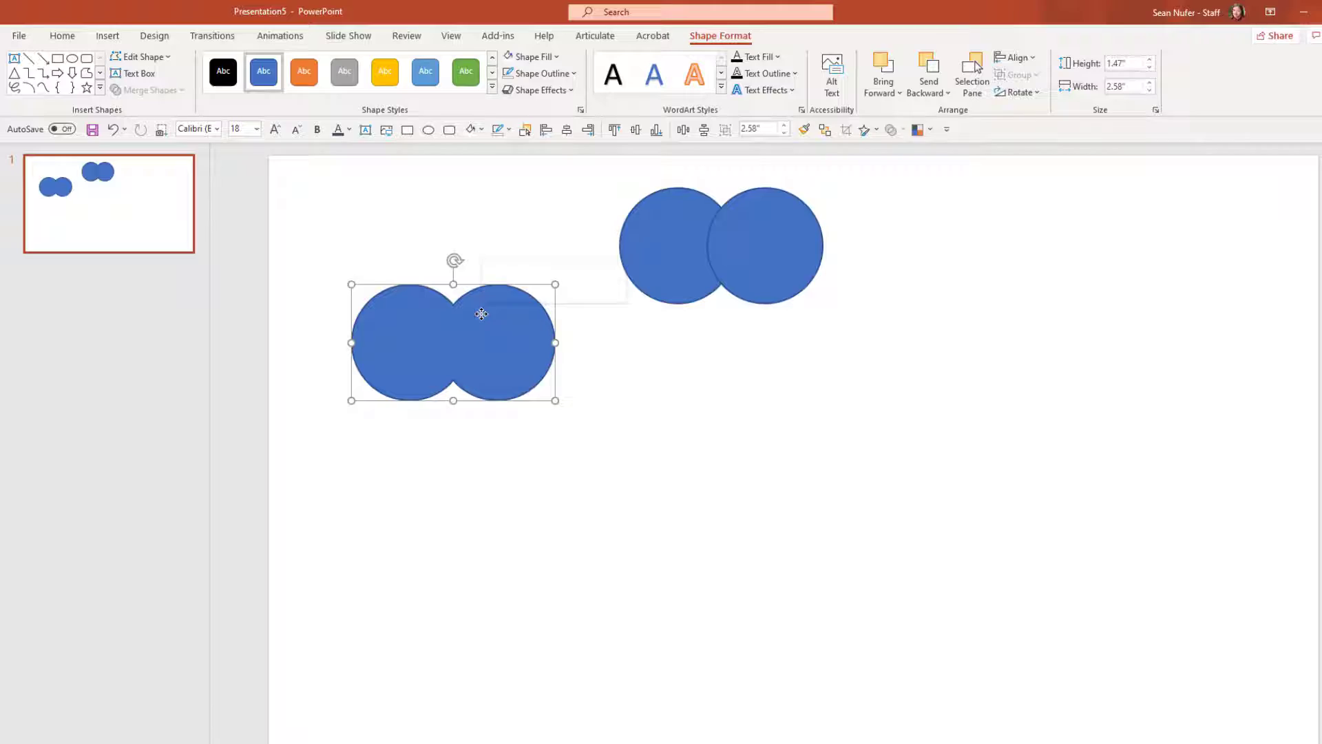
right_click(741, 482)
left_click(507, 516)
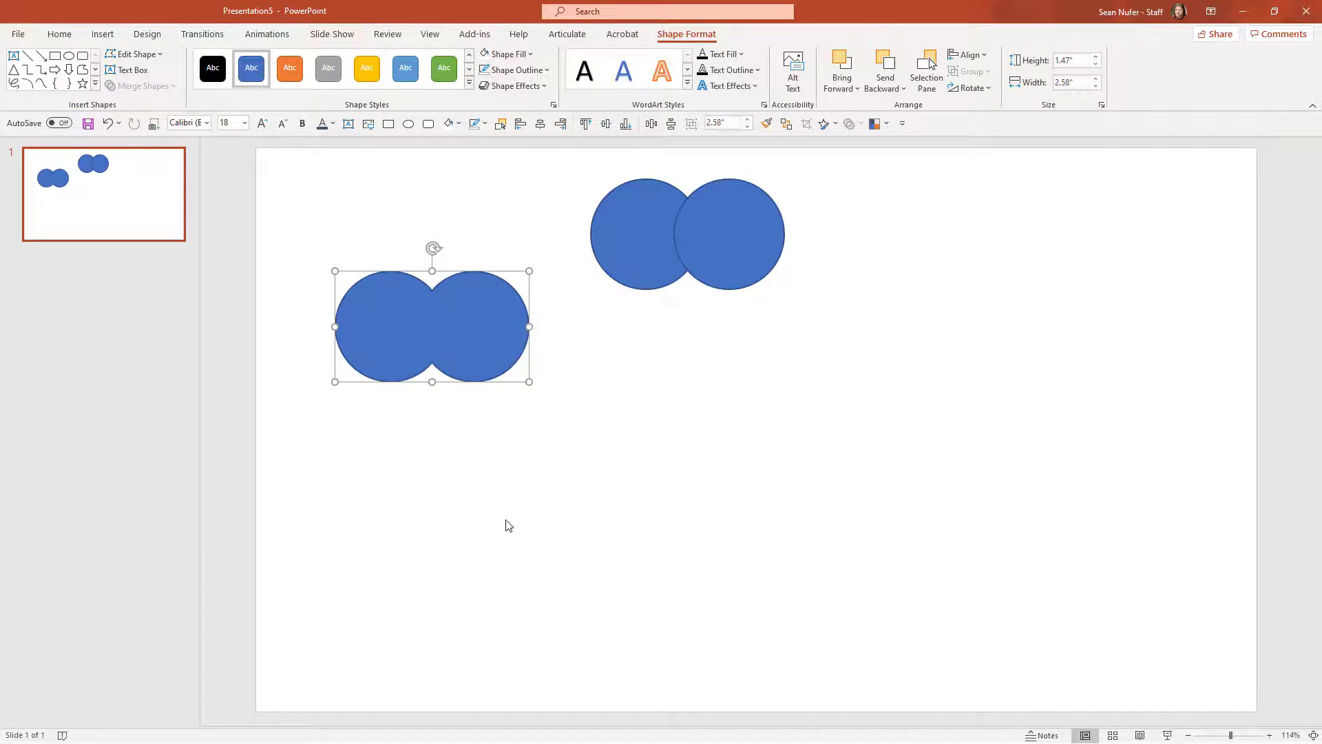
left_click(138, 441)
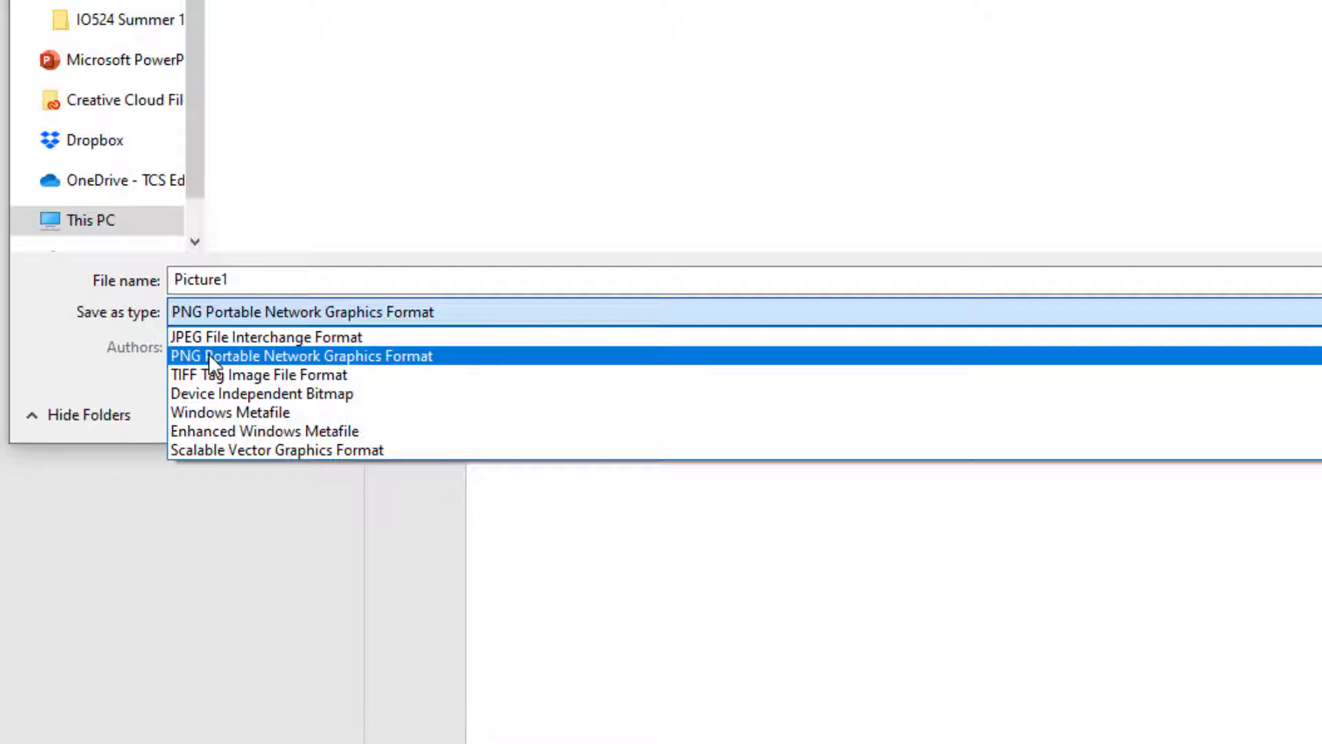
left_click(247, 271)
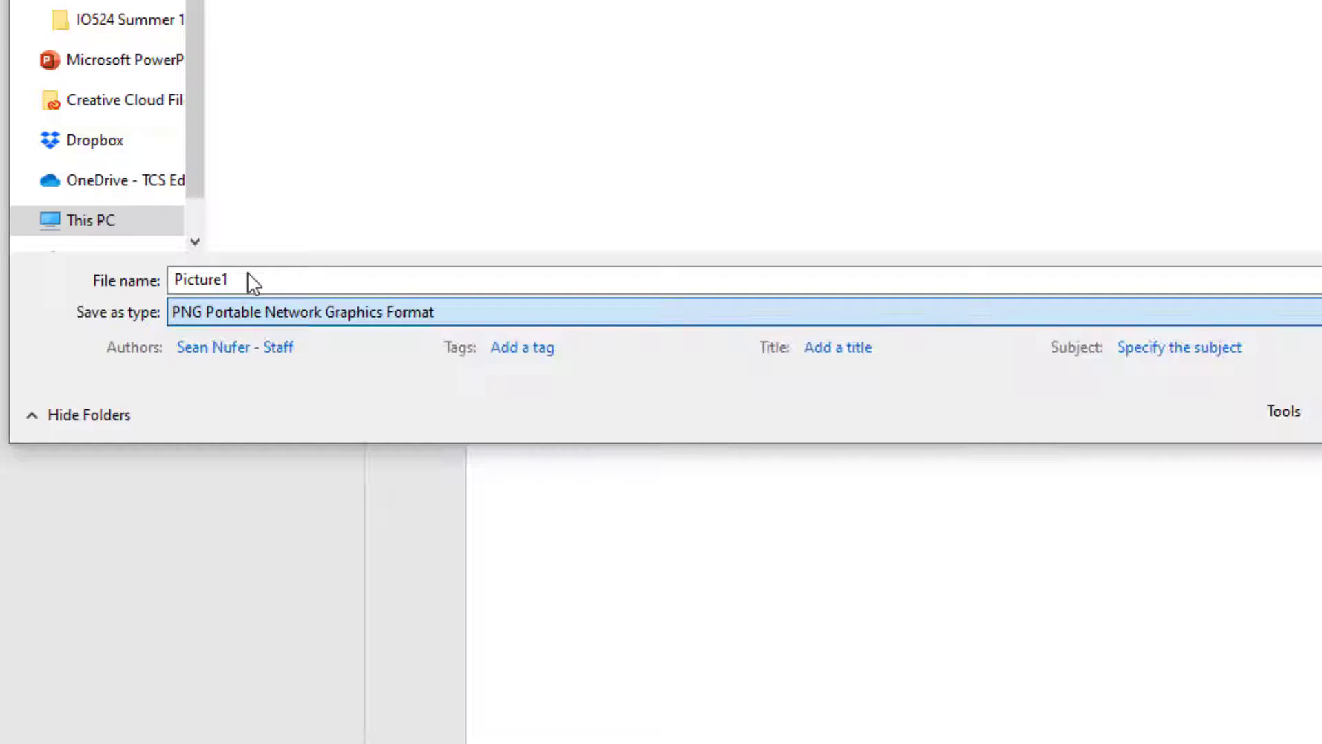
left_click_drag(280, 283, 123, 282)
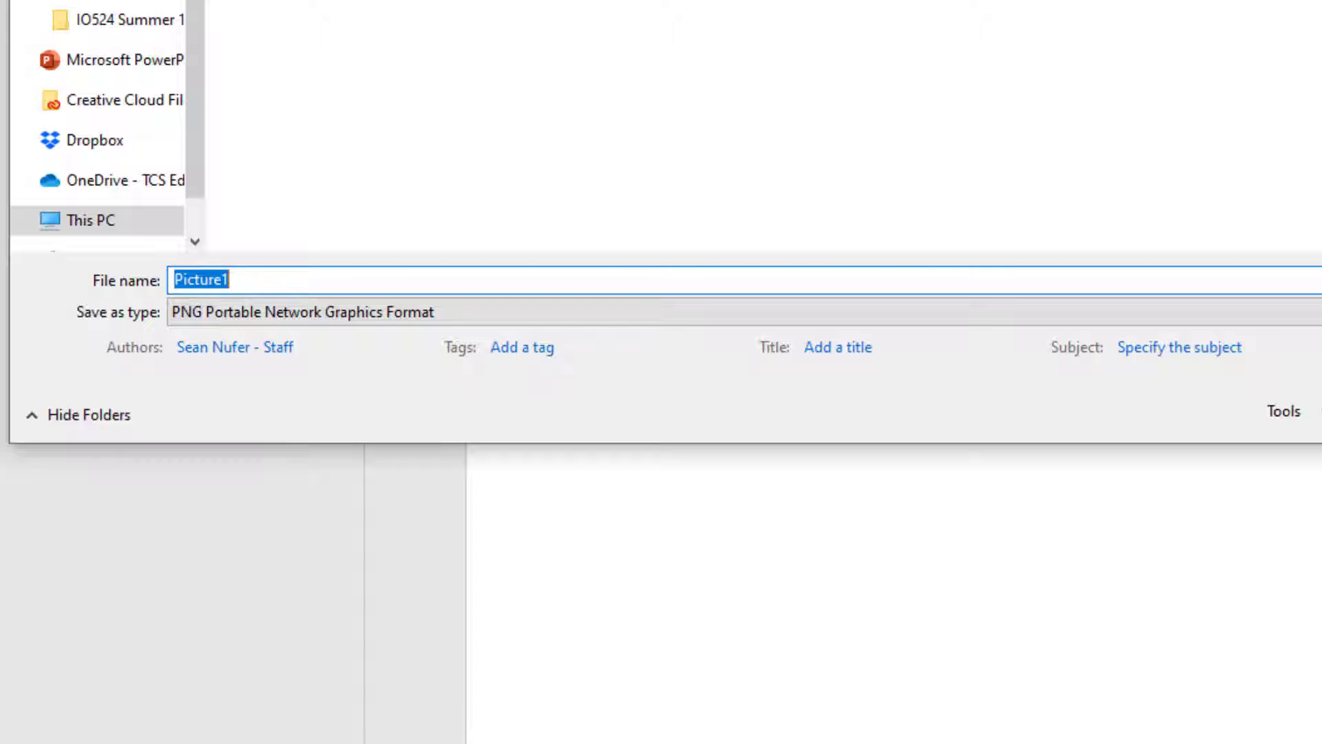
Step: Type UNION on the merged shape and centre the text on it
left_click(848, 497)
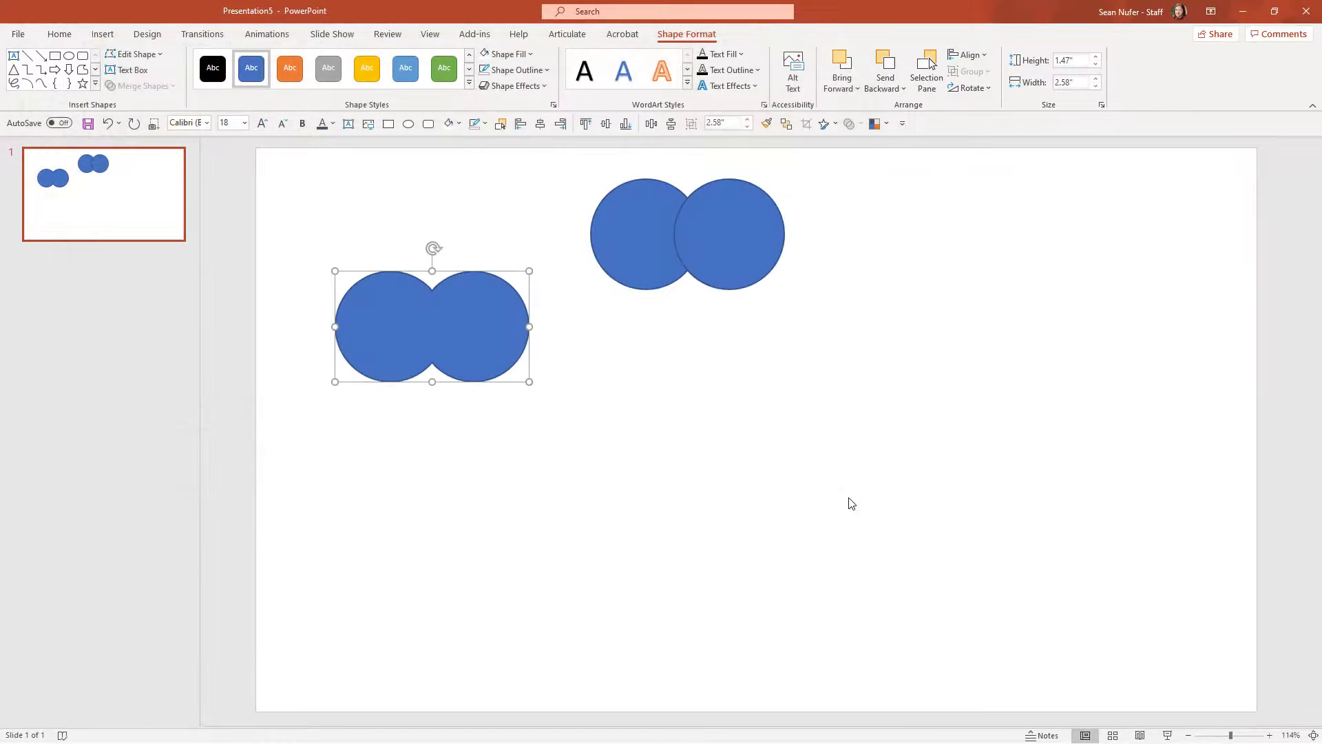
type("UNION")
left_click_drag(476, 282, 475, 316)
Step: Make the UNION text white Aharoni at size 40 and raise it slightly
left_click(332, 123)
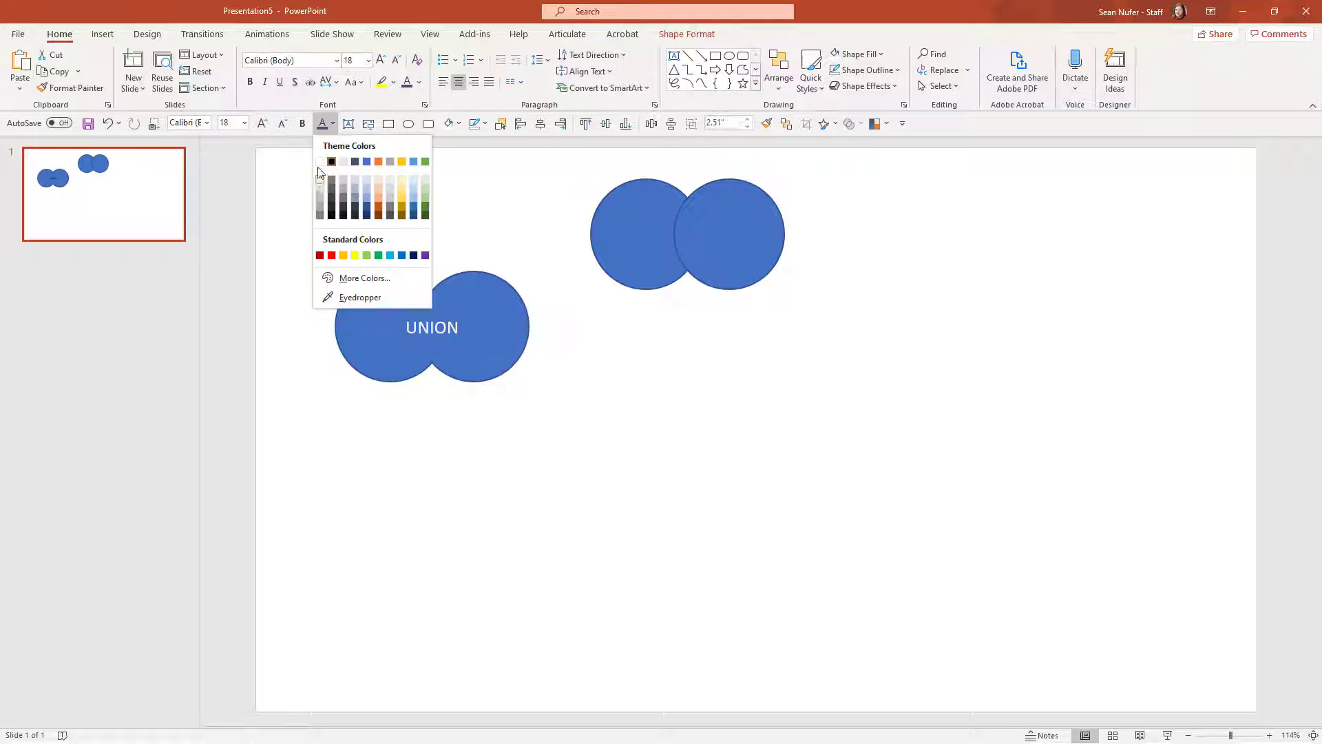
left_click(327, 159)
left_click(336, 60)
left_click(276, 331)
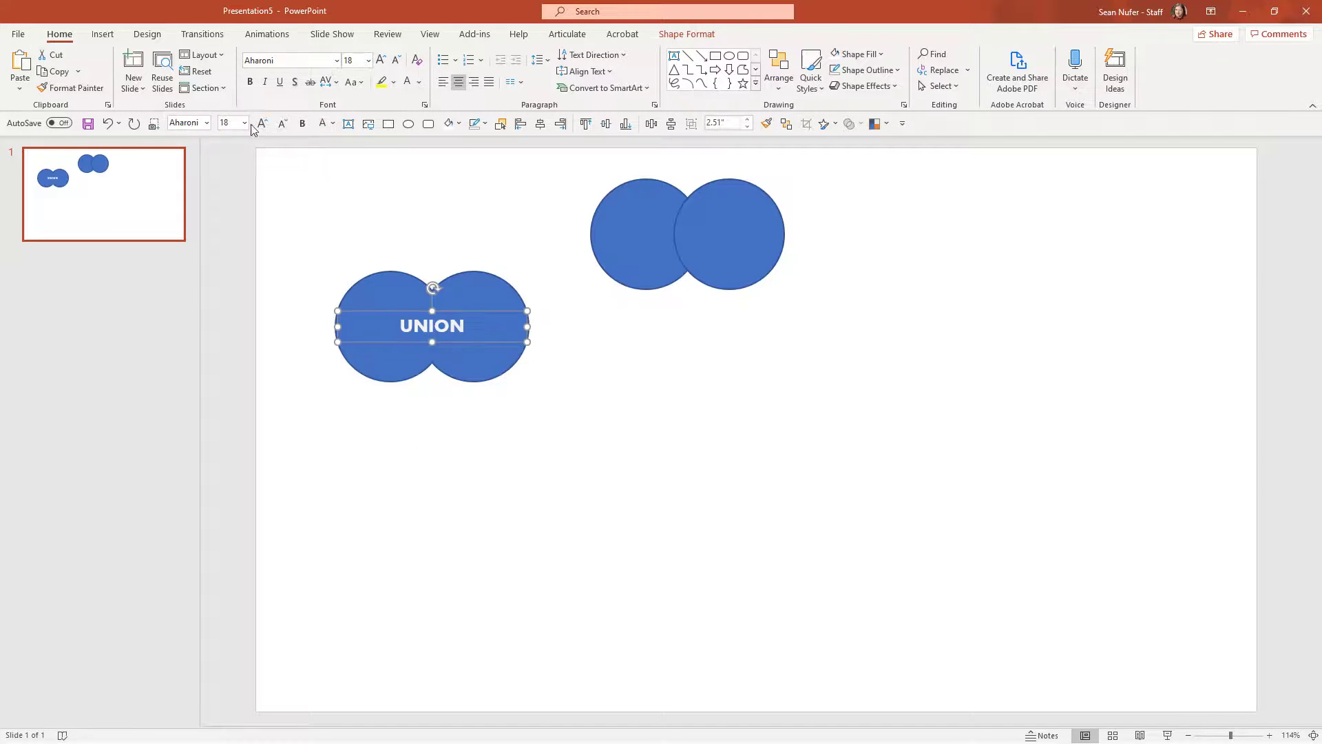
left_click(261, 124)
left_click(261, 123)
left_click(262, 124)
left_click(261, 123)
left_click(261, 124)
left_click(261, 123)
left_click_drag(461, 311, 462, 299)
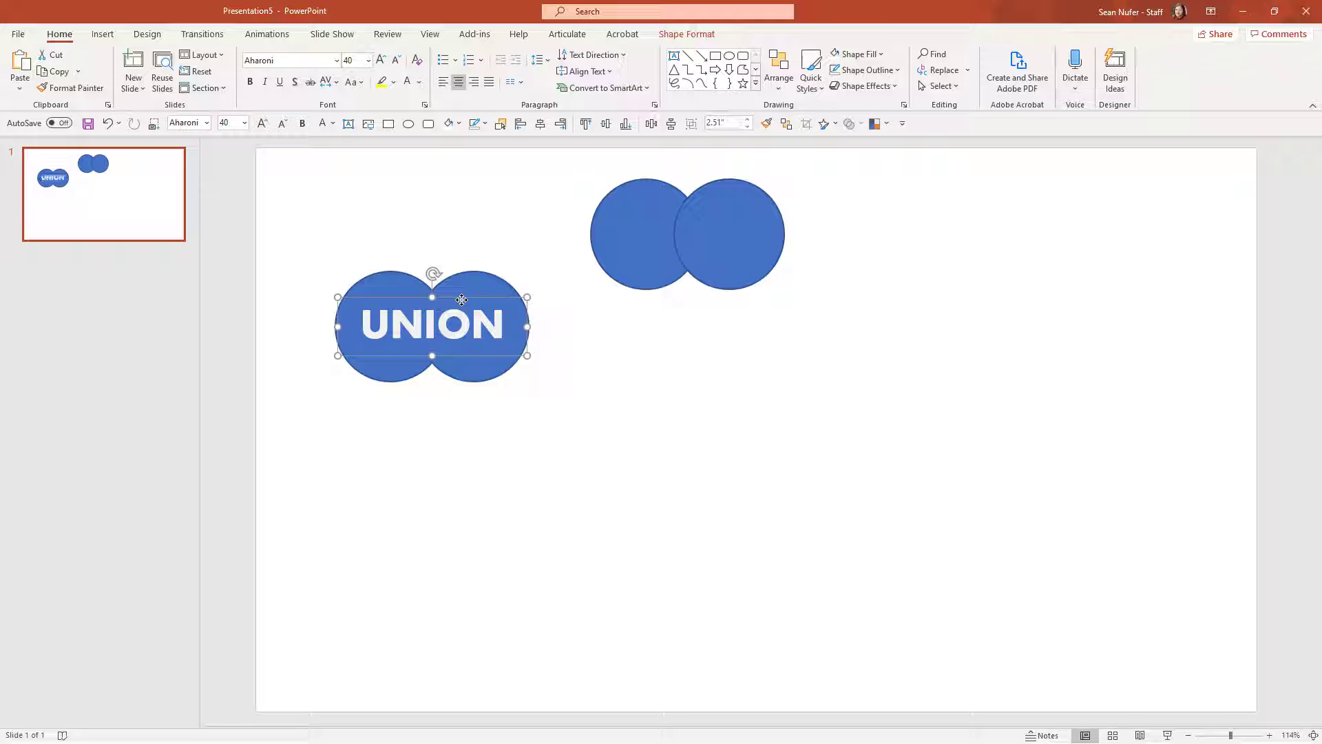
left_click(650, 233)
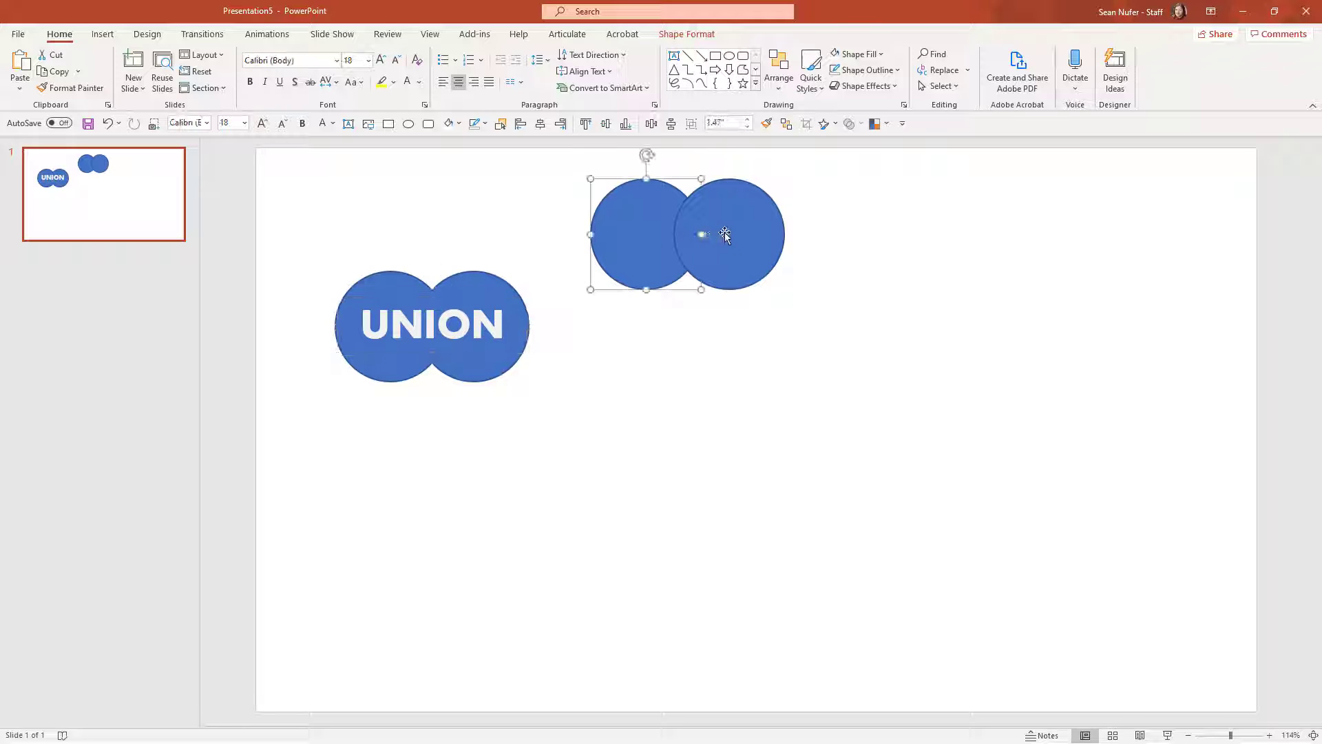
Step: Copy the top circle pair to the right, merge it with Combine, and align it with UNION
left_click(731, 232, "shift")
left_click_drag(732, 233, 1062, 343)
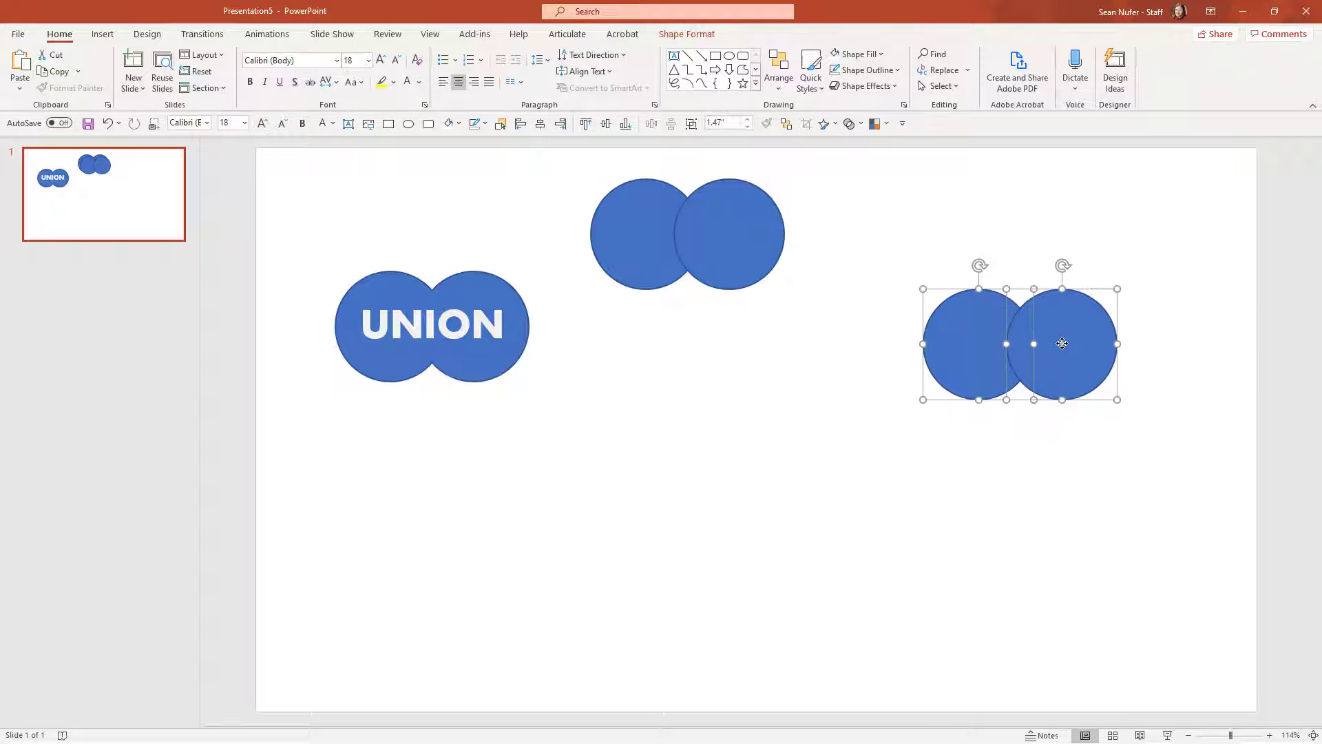
left_click(680, 36)
left_click(122, 87)
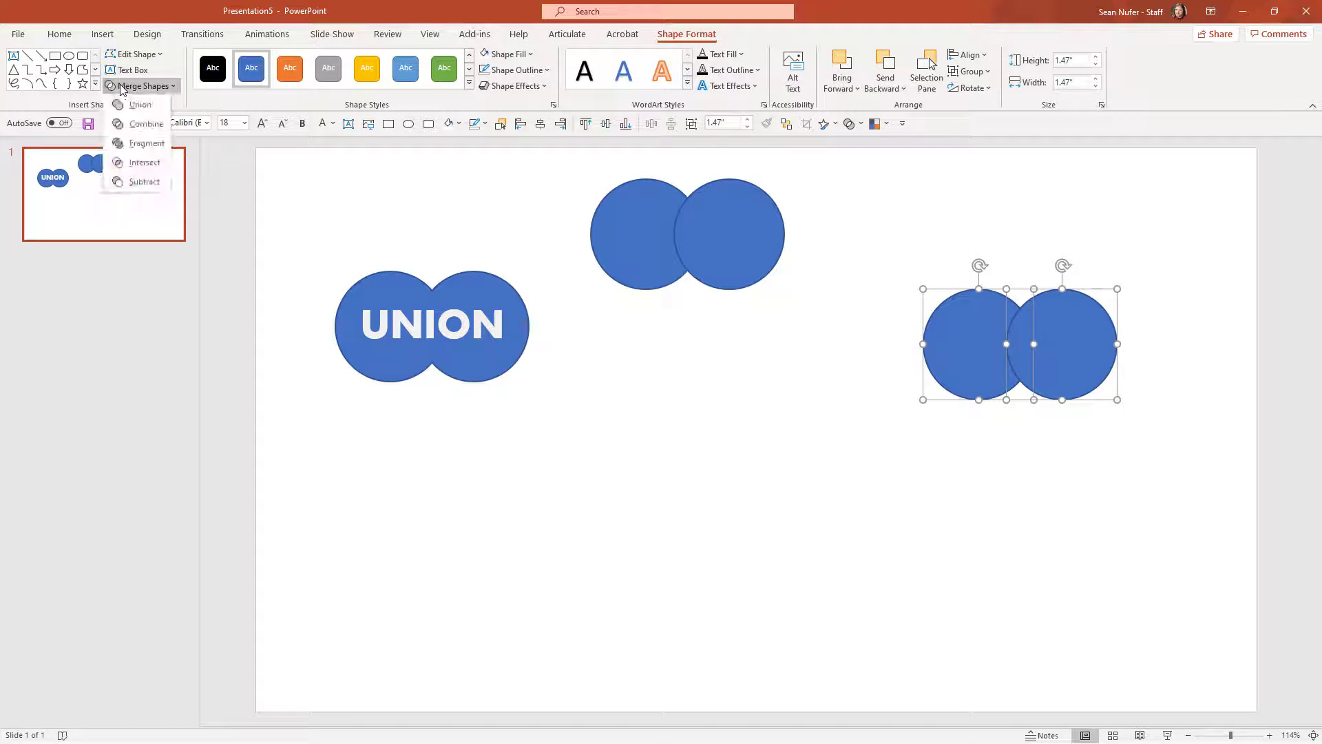
left_click(141, 124)
key("Escape")
left_click_drag(1067, 348, 1091, 329)
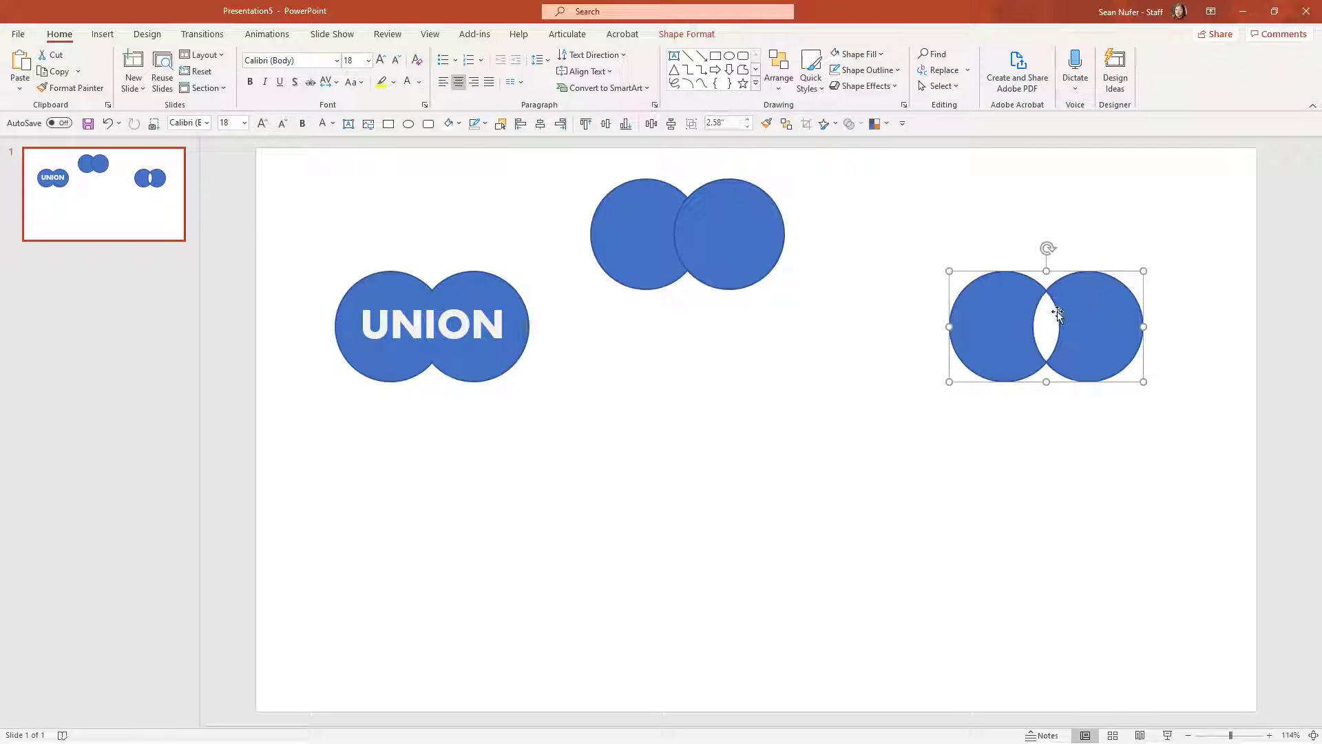
left_click_drag(1033, 286, 1050, 343)
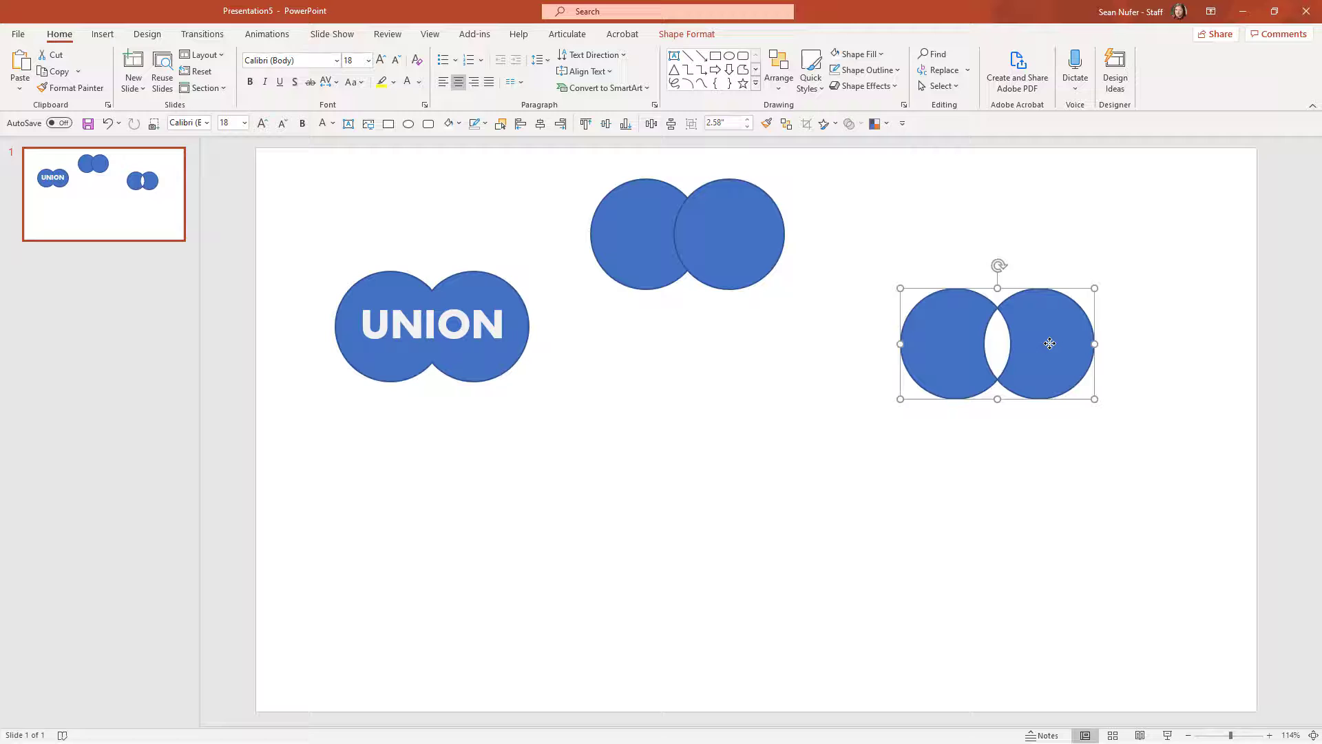
Step: Copy the UNION label onto the combined shape, change it to COMBINE, widen it, and make it dark
left_click(405, 330)
left_click_drag(405, 330, 992, 321)
left_click(687, 234)
double_click(1007, 342)
type("COMBINE")
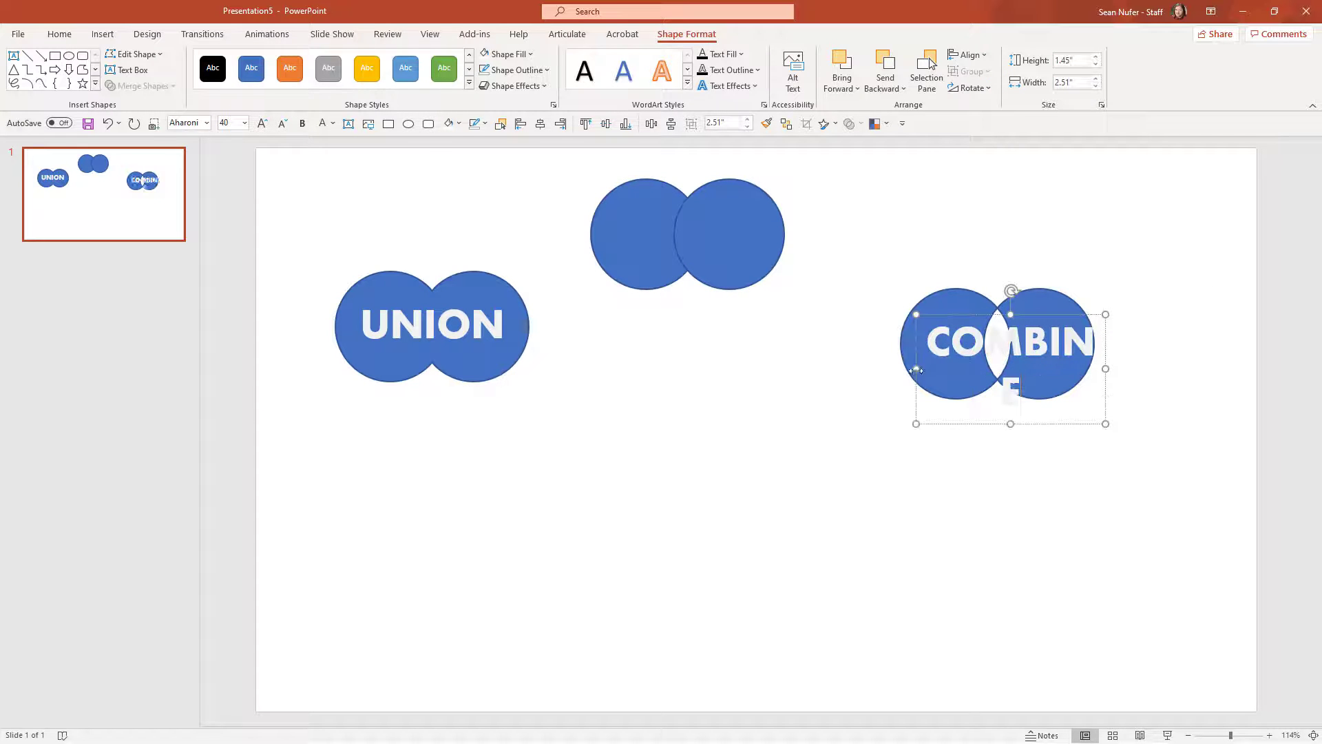
left_click_drag(915, 368, 886, 367)
left_click(332, 123)
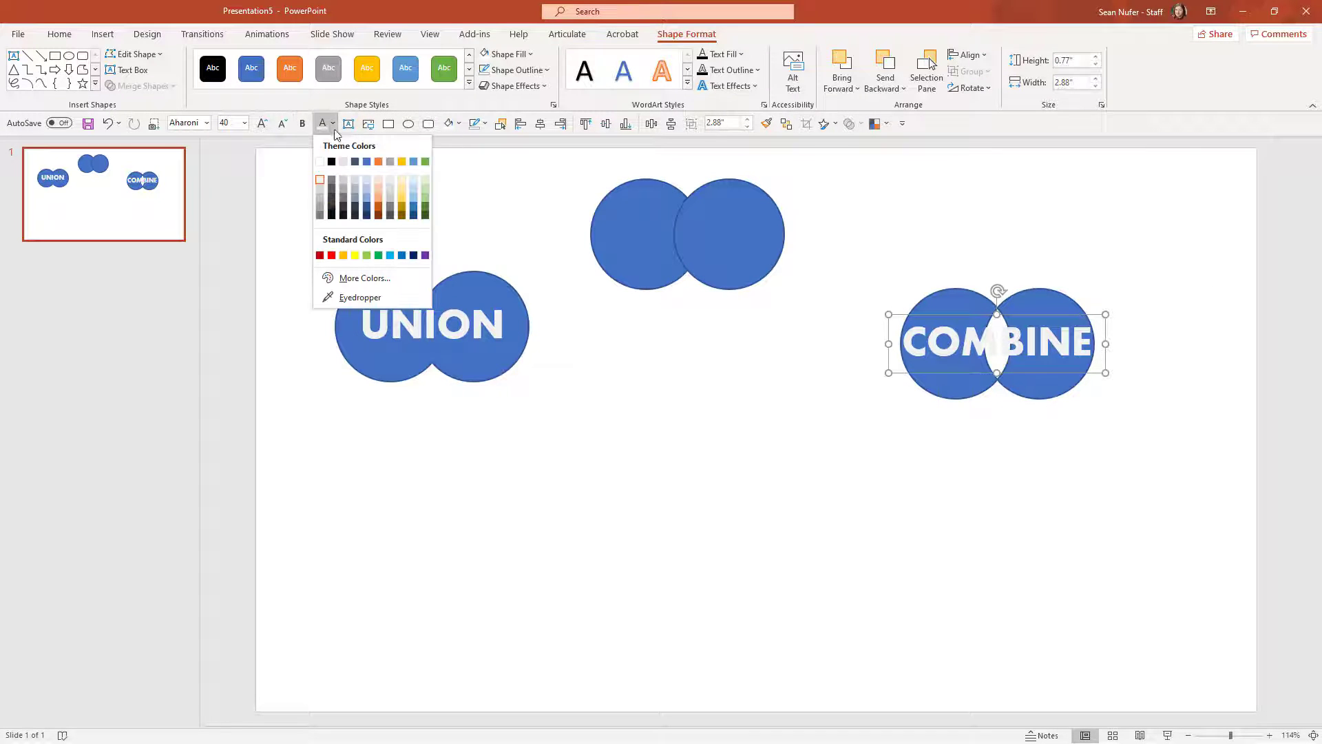
left_click(336, 154)
Step: Duplicate the top circle pair
left_click(687, 243)
left_click(760, 245, "shift")
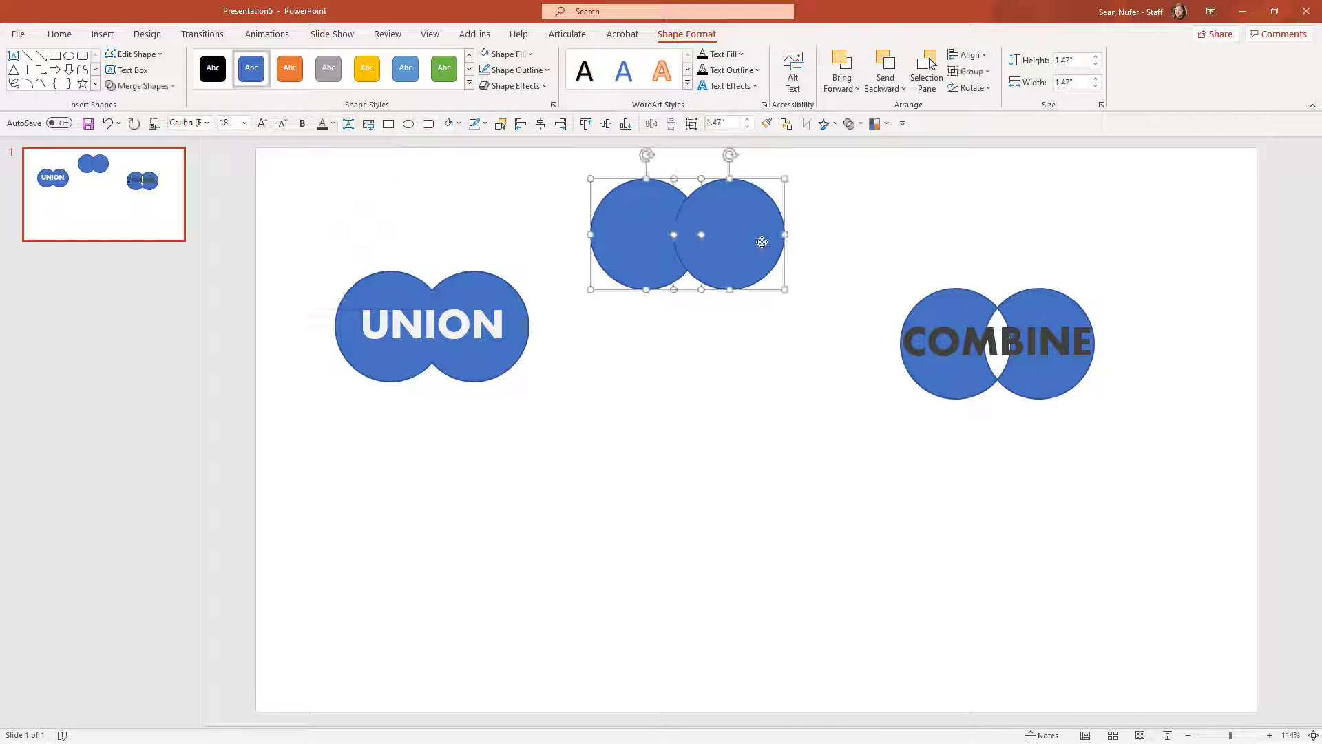
key("ctrl+d")
Step: Move the duplicate pair below UNION, Fragment it, and space the pieces slightly apart
left_click_drag(755, 246, 452, 516)
left_click(141, 86)
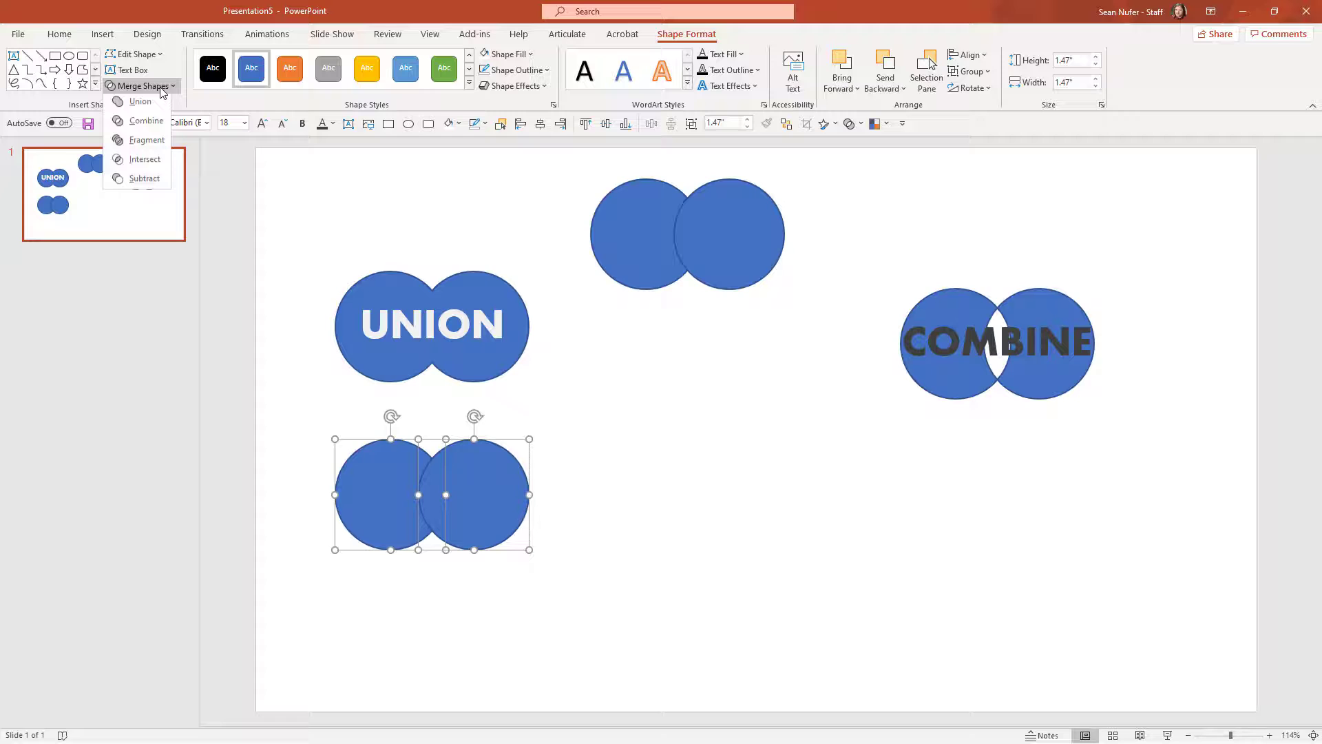
left_click(140, 145)
left_click(575, 639)
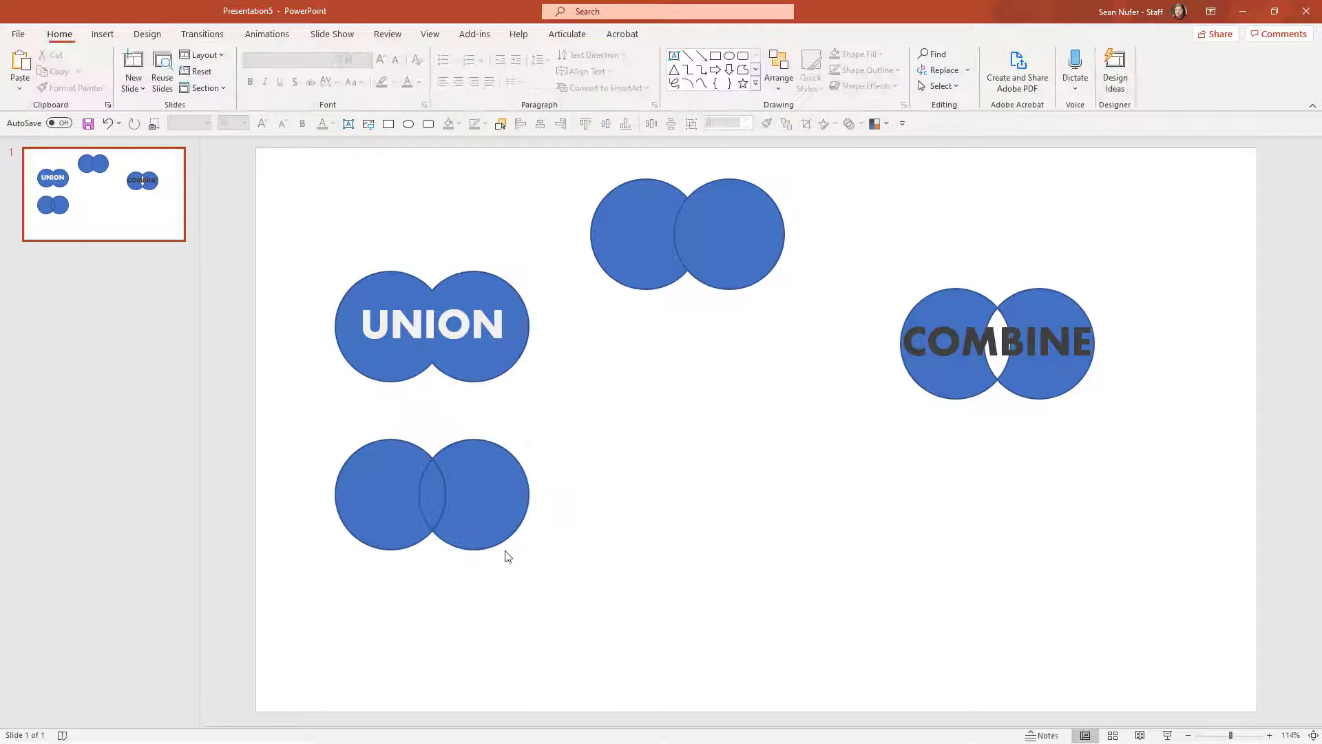
left_click_drag(391, 490, 378, 489)
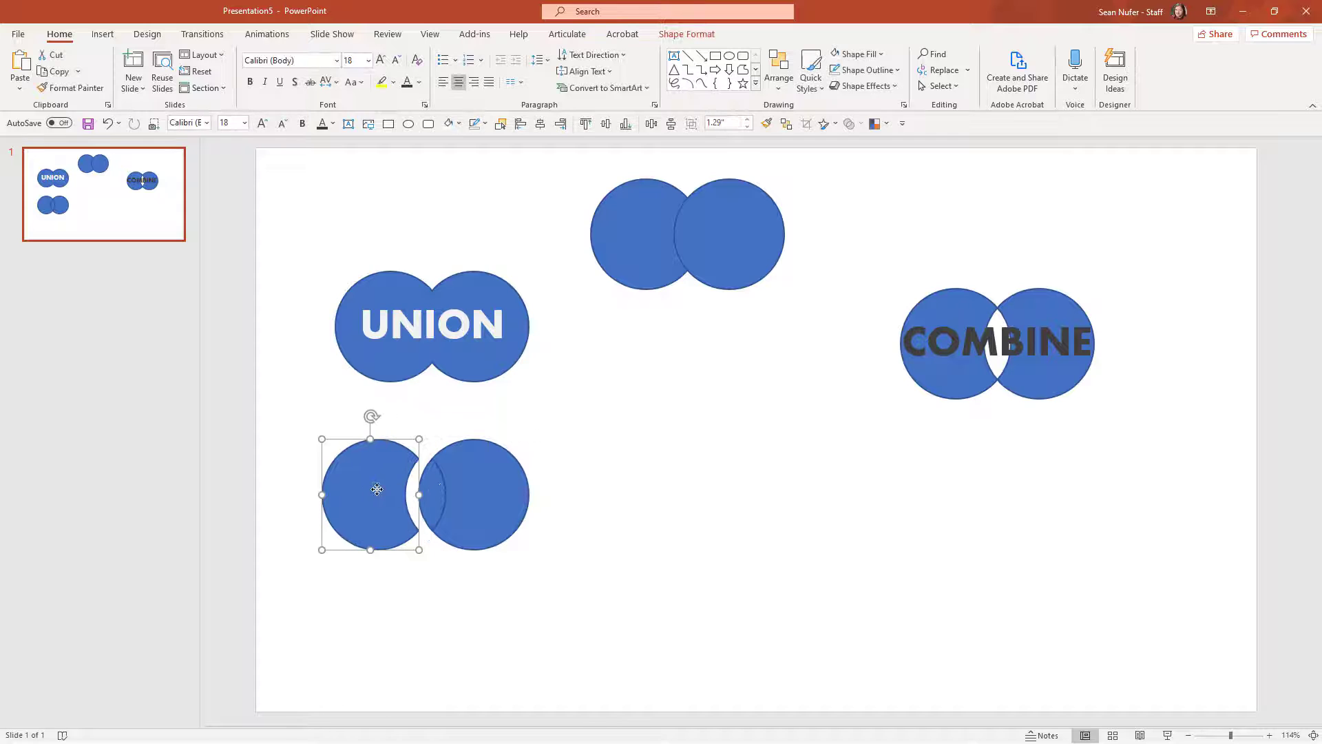
left_click_drag(487, 493, 496, 492)
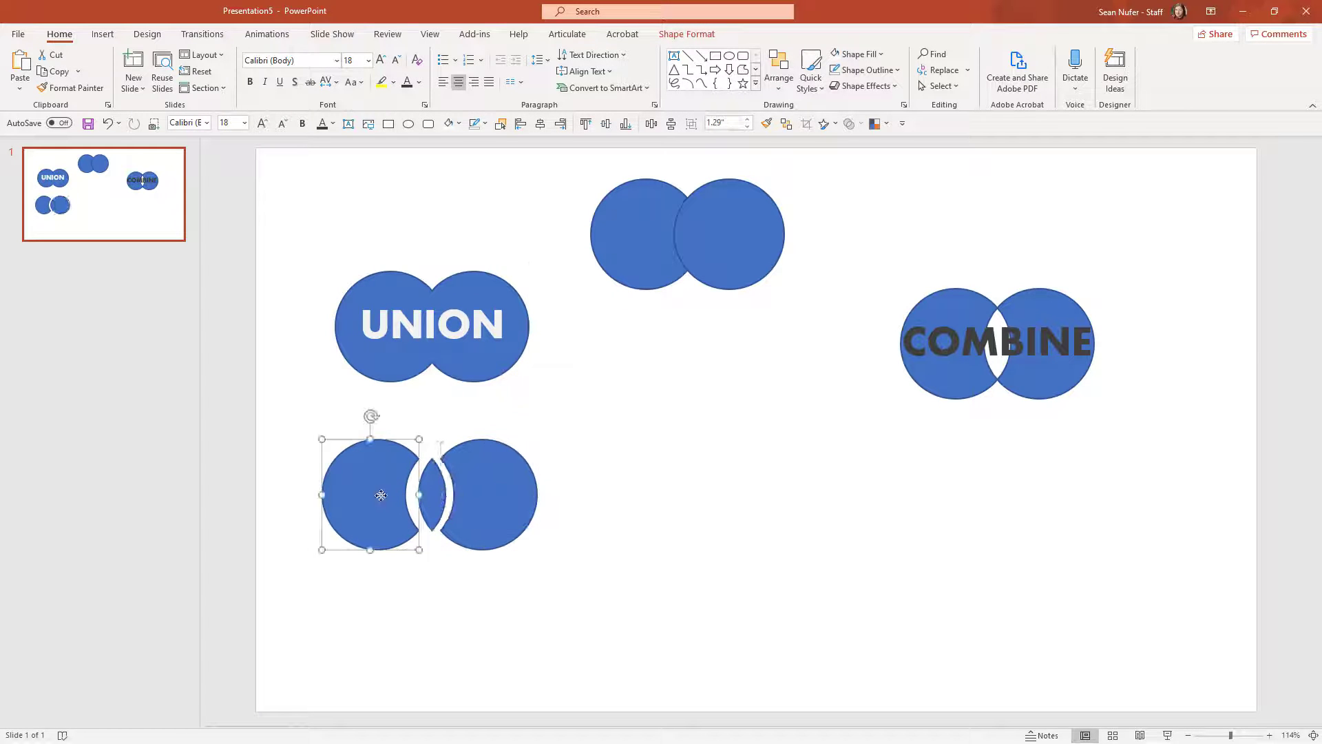
left_click_drag(381, 495, 385, 496)
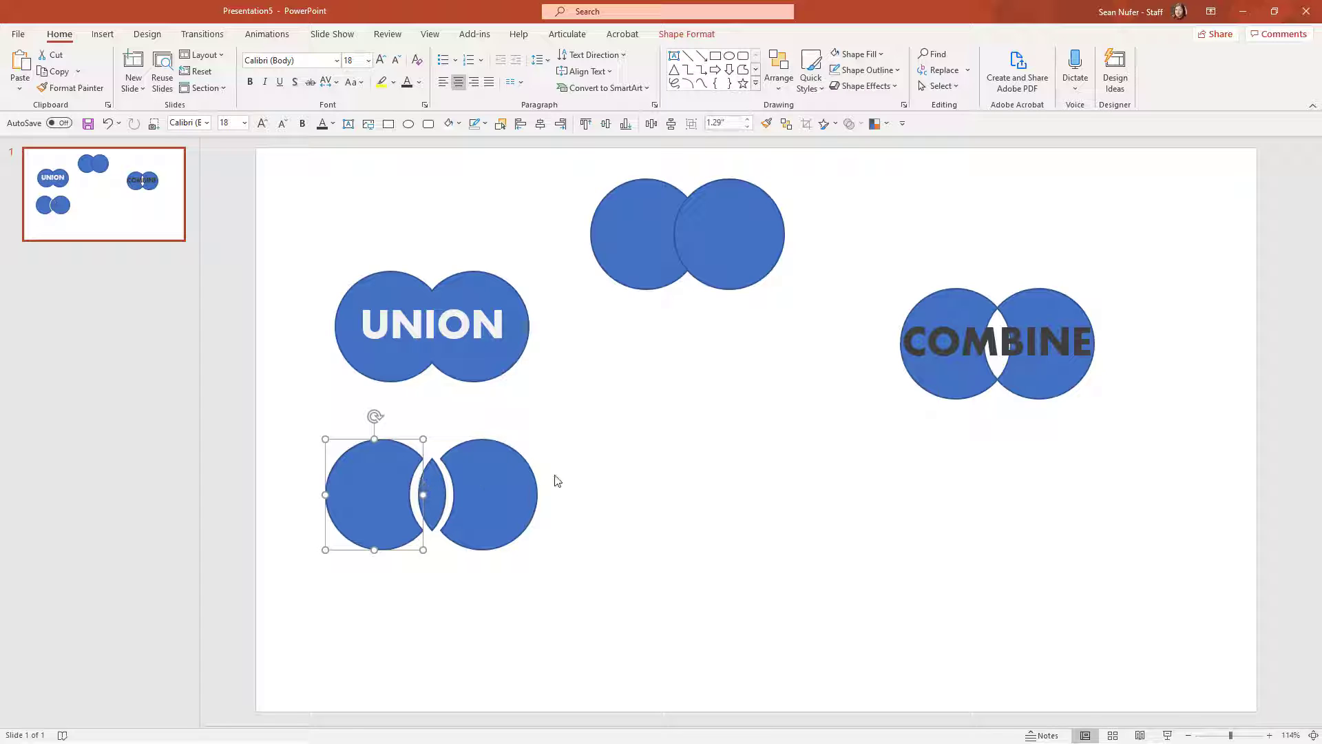
Step: Copy the UNION label onto the pieces and change it to FRAGMENT
double_click(432, 323)
left_click_drag(433, 323, 436, 489)
type("FRAGMENT")
left_click_drag(561, 559, 307, 516)
Step: Duplicate the top circle pair and place it below the COMBINE example
left_click(640, 234)
left_click(732, 236, "shift")
key("ctrl+d")
left_click_drag(741, 243, 1031, 489)
Step: Merge the lower-right circle pair with Intersect into a lens shape
left_click(686, 34)
left_click(140, 86)
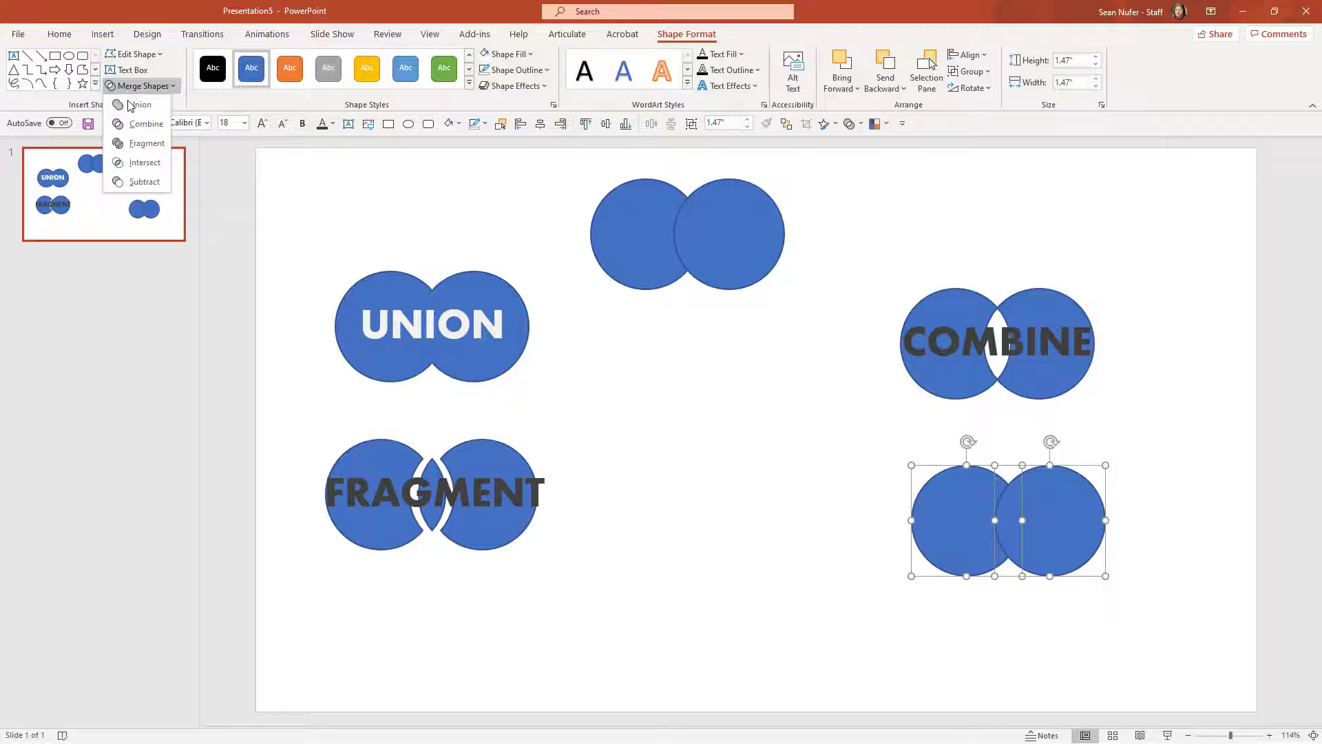
left_click(140, 162)
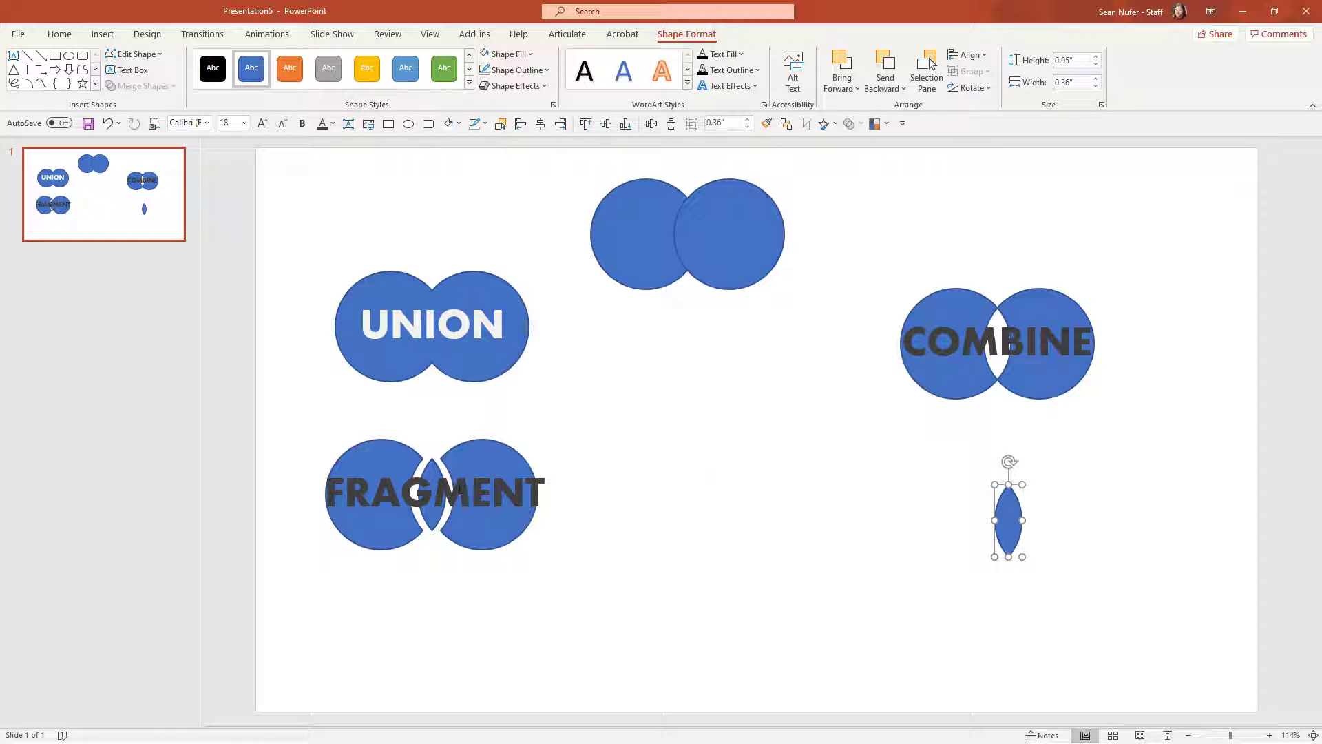
Step: Copy the FRAGMENT label onto the lens and change it to INTERSECT
left_click(689, 234)
key("ctrl+v")
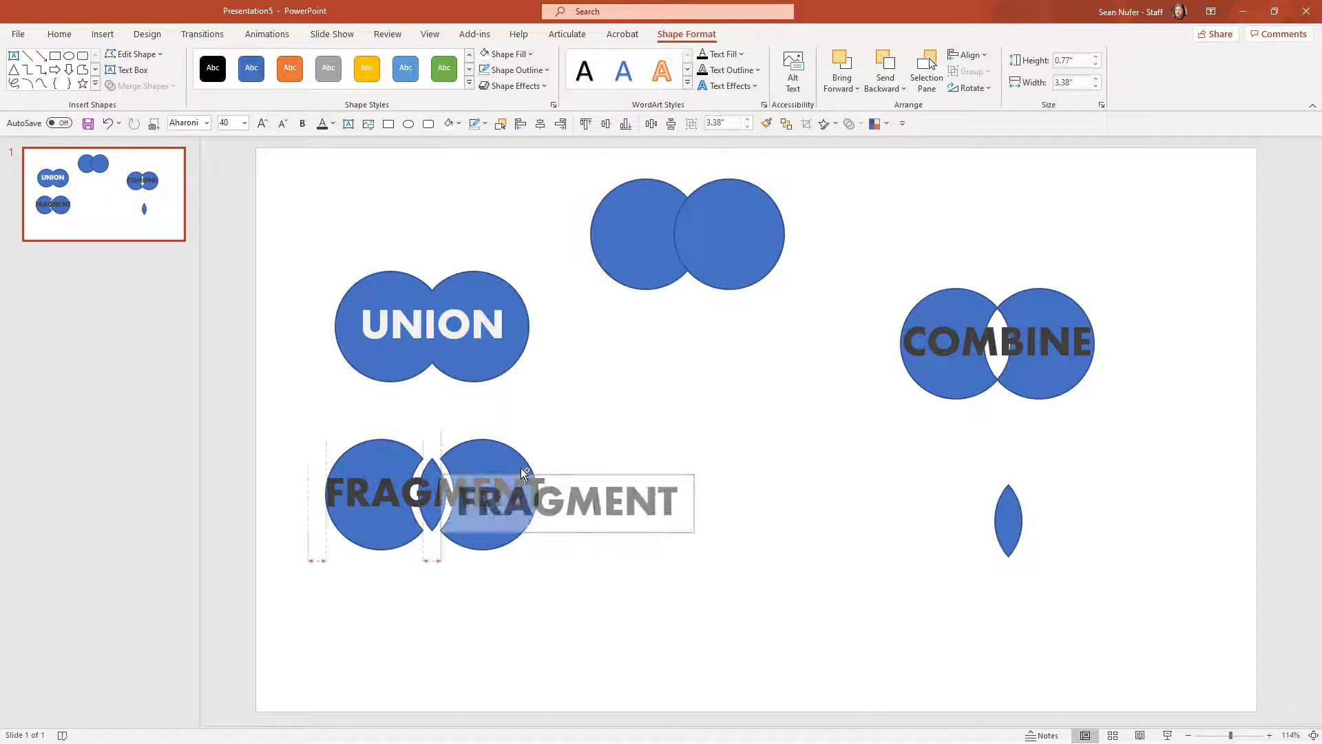
left_click_drag(762, 495, 1010, 520)
type("INTERSECT")
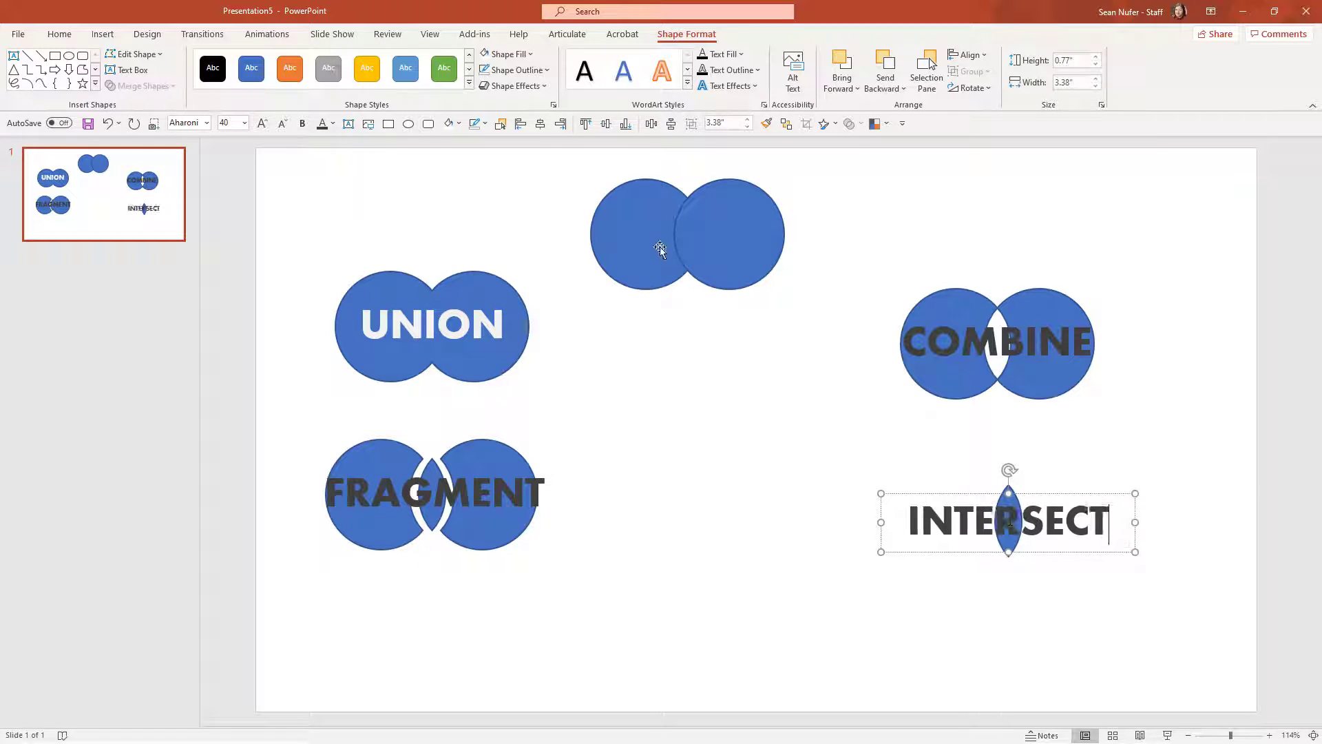
left_click(660, 247)
left_click(734, 251, "shift")
Step: Place a circle pair mid-slide, subtract the right circle from the left, and label it SUBTRACT
left_click_drag(734, 251, 759, 425)
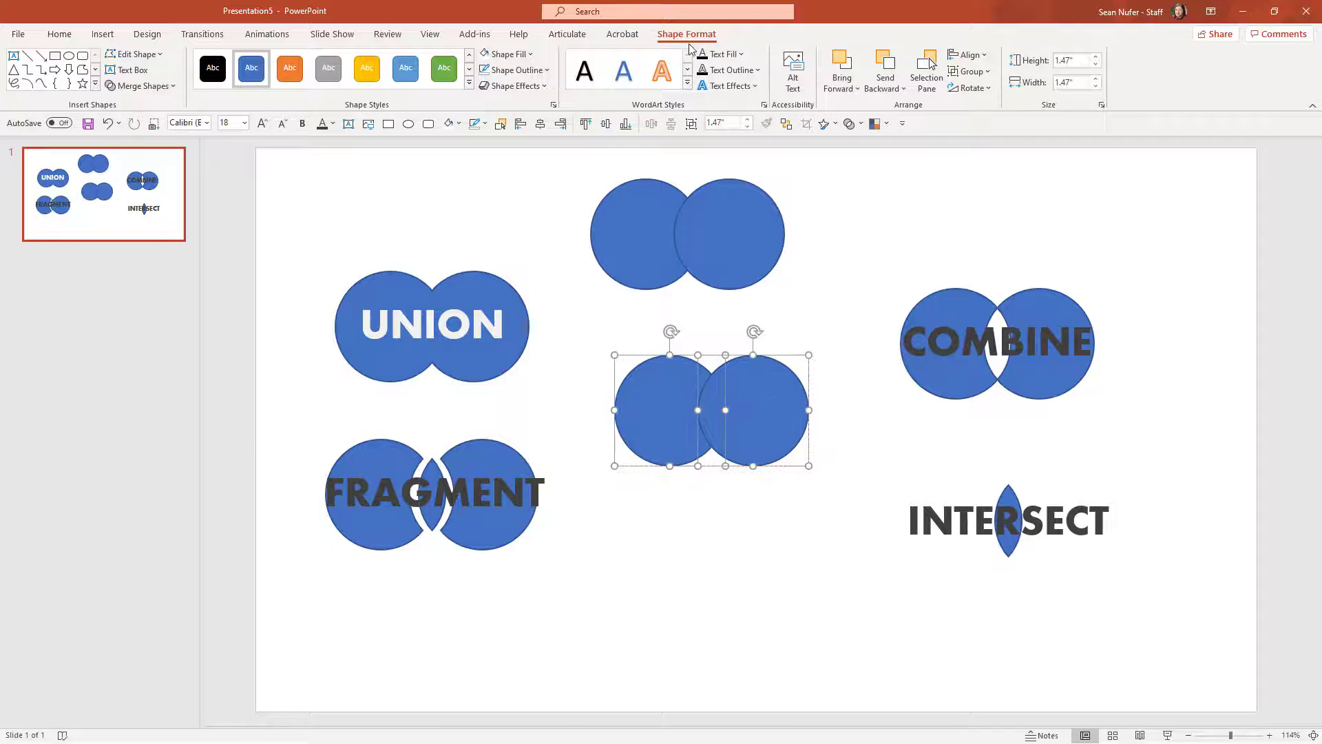
left_click(141, 86)
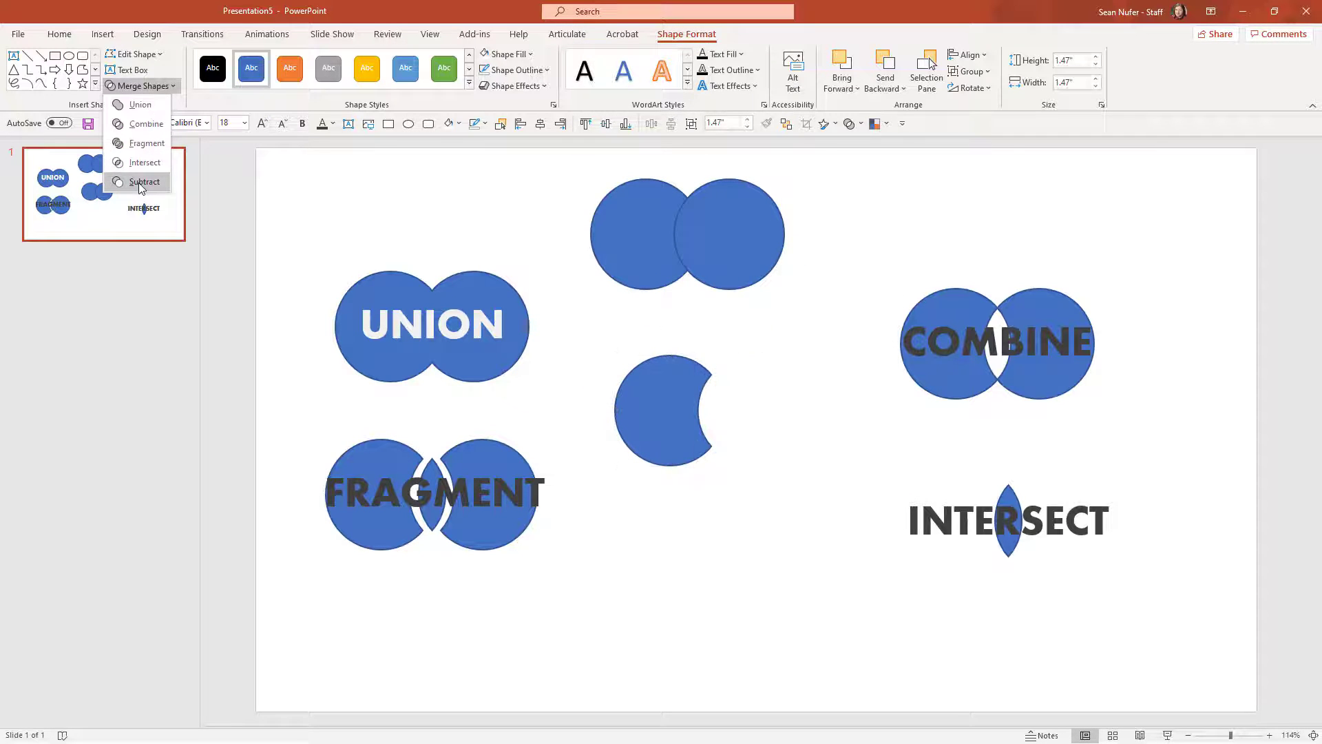
left_click(143, 182)
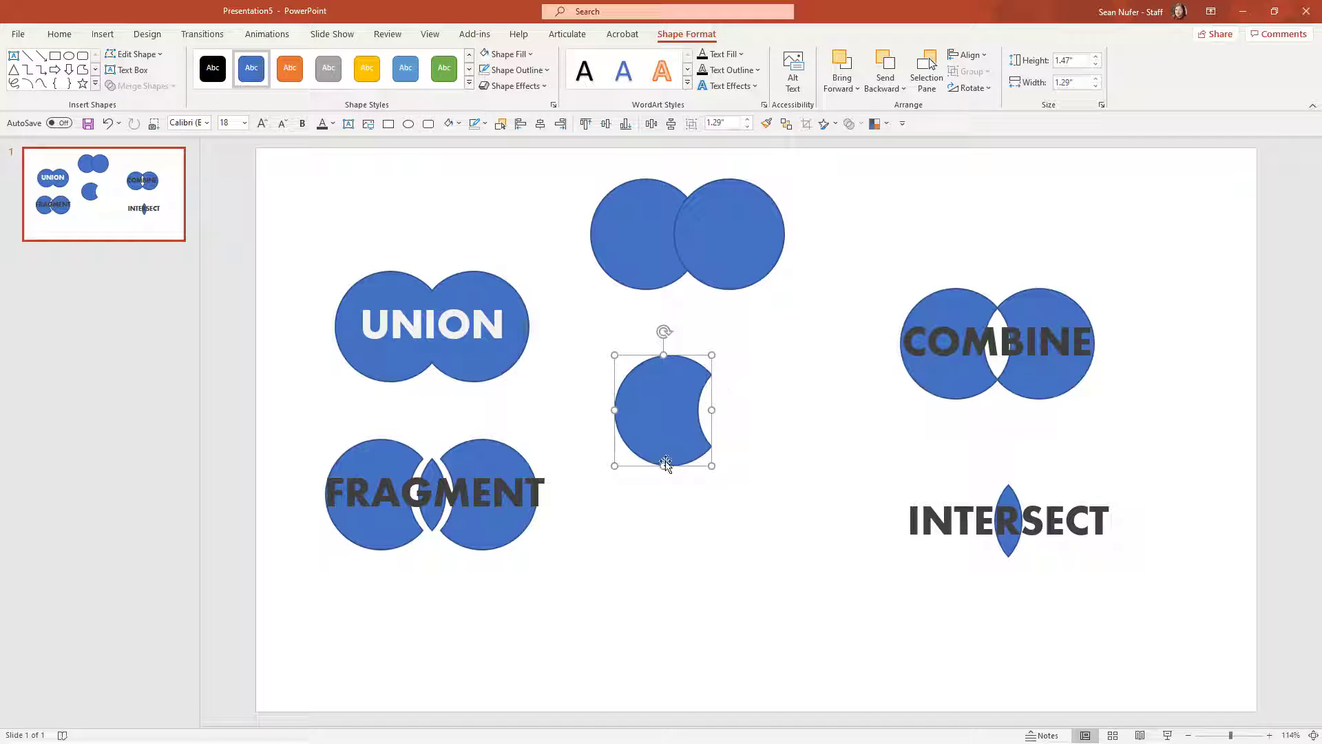
left_click_drag(468, 500, 851, 417)
double_click(808, 408)
type("SUBTRACT")
Step: Duplicate the top pair below SUBTRACT and subtract the left circle from the right
left_click(685, 234)
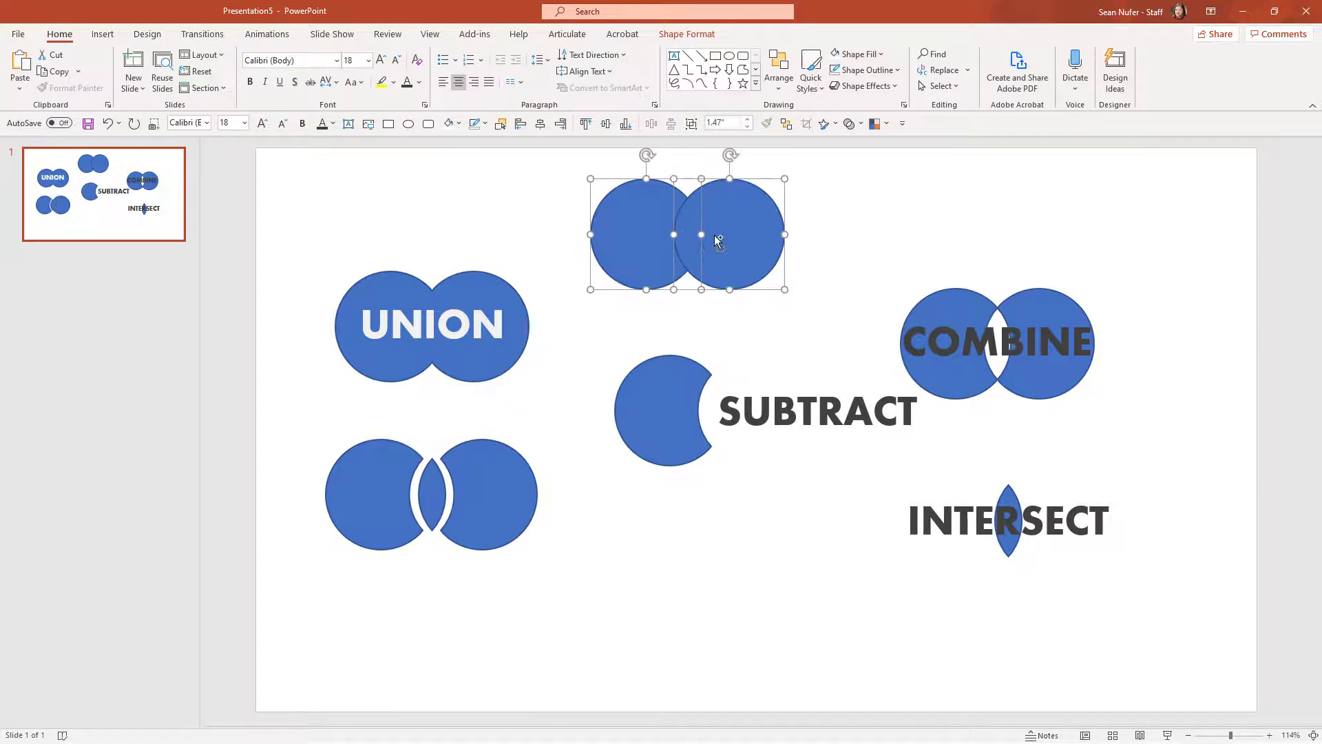
key("ctrl+d")
left_click_drag(744, 236, 753, 569)
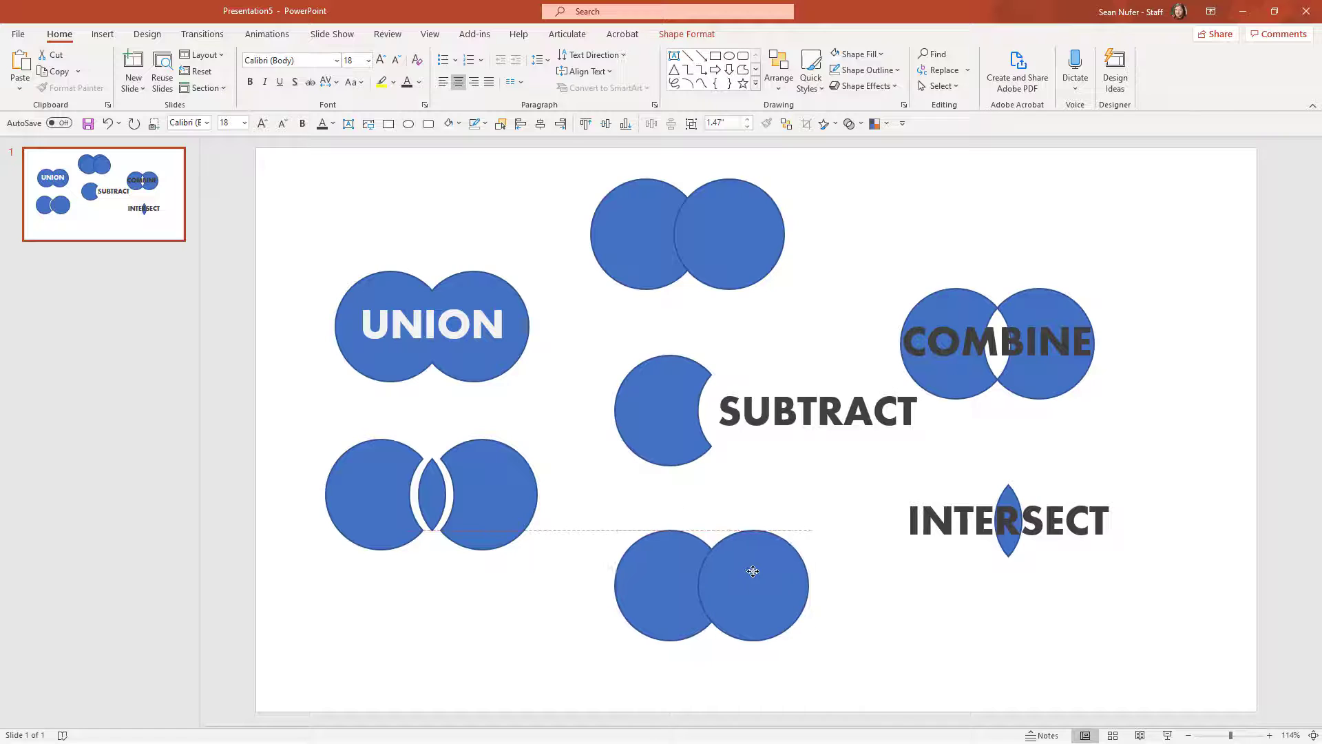
left_click(873, 655)
left_click(757, 581)
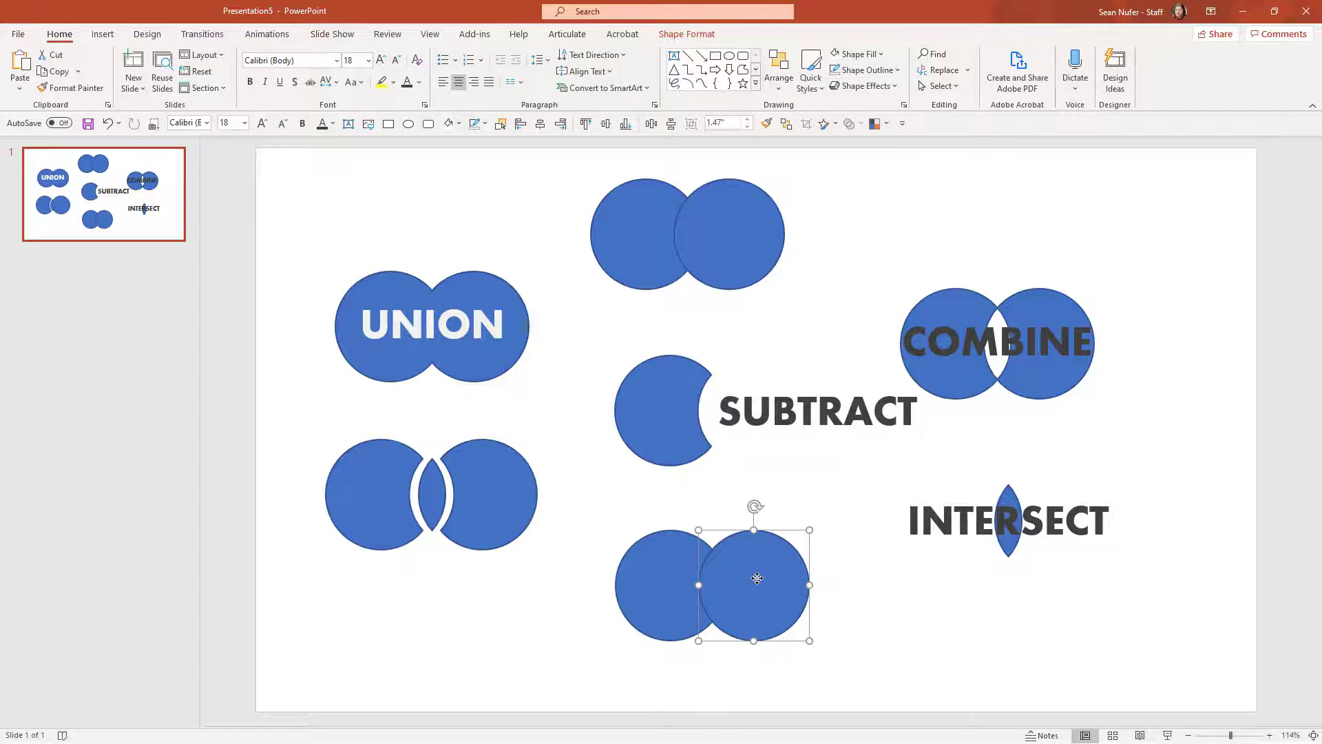
left_click(672, 587, "shift")
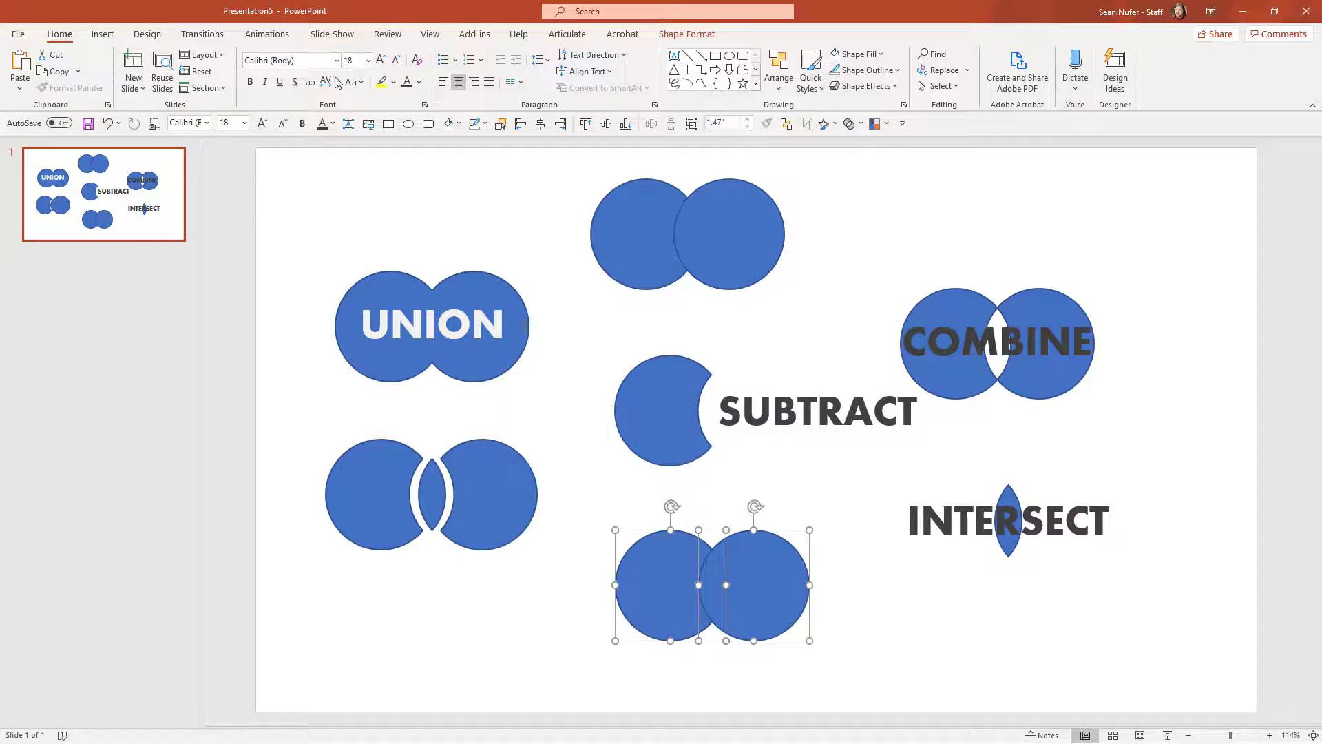
left_click(140, 86)
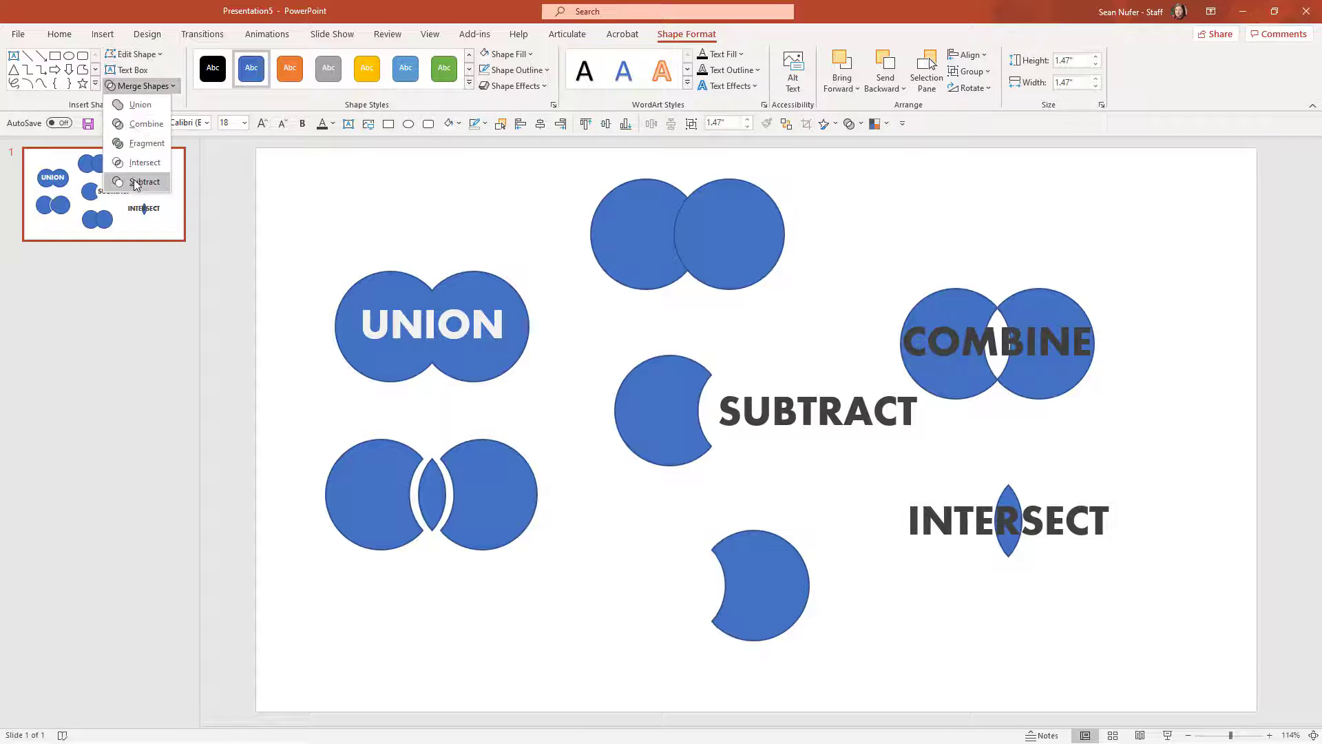
left_click(136, 183)
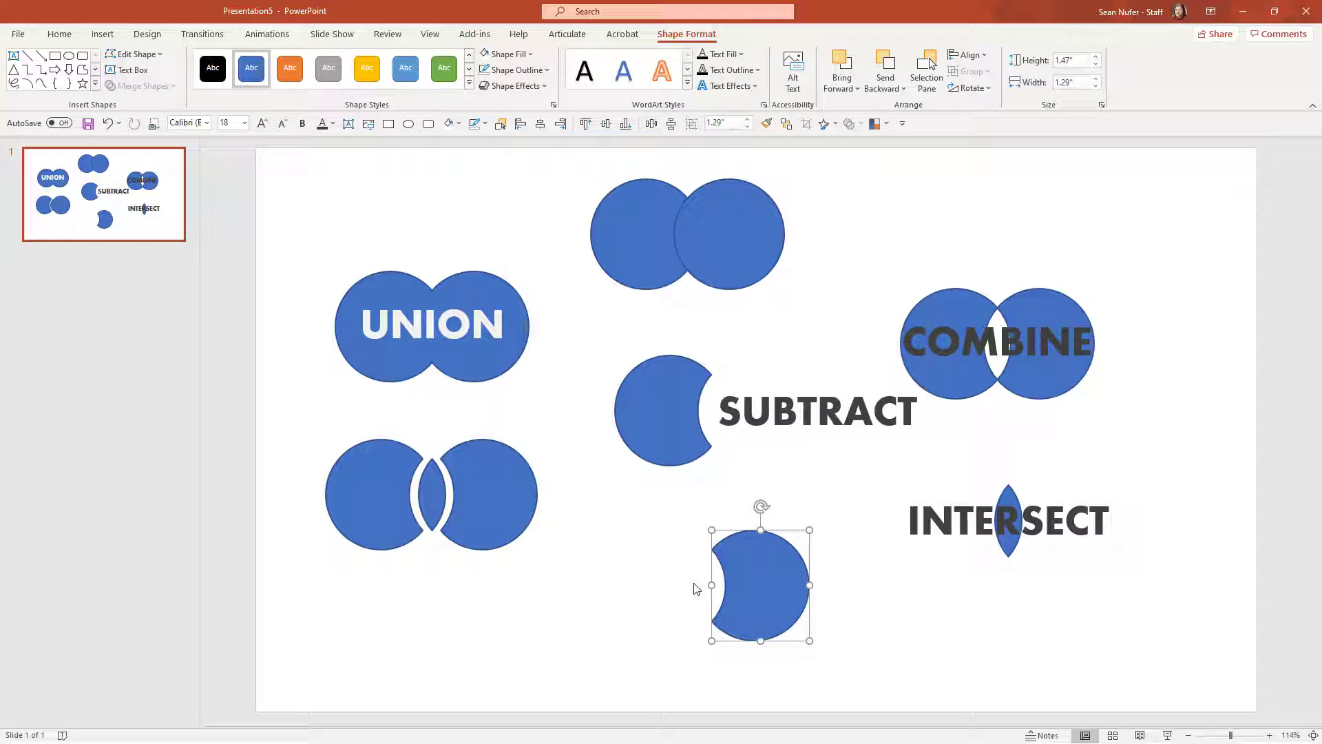
Step: Add a blank second slide, draw a blue circle, and place a copy above it
left_click(59, 34)
left_click(134, 62)
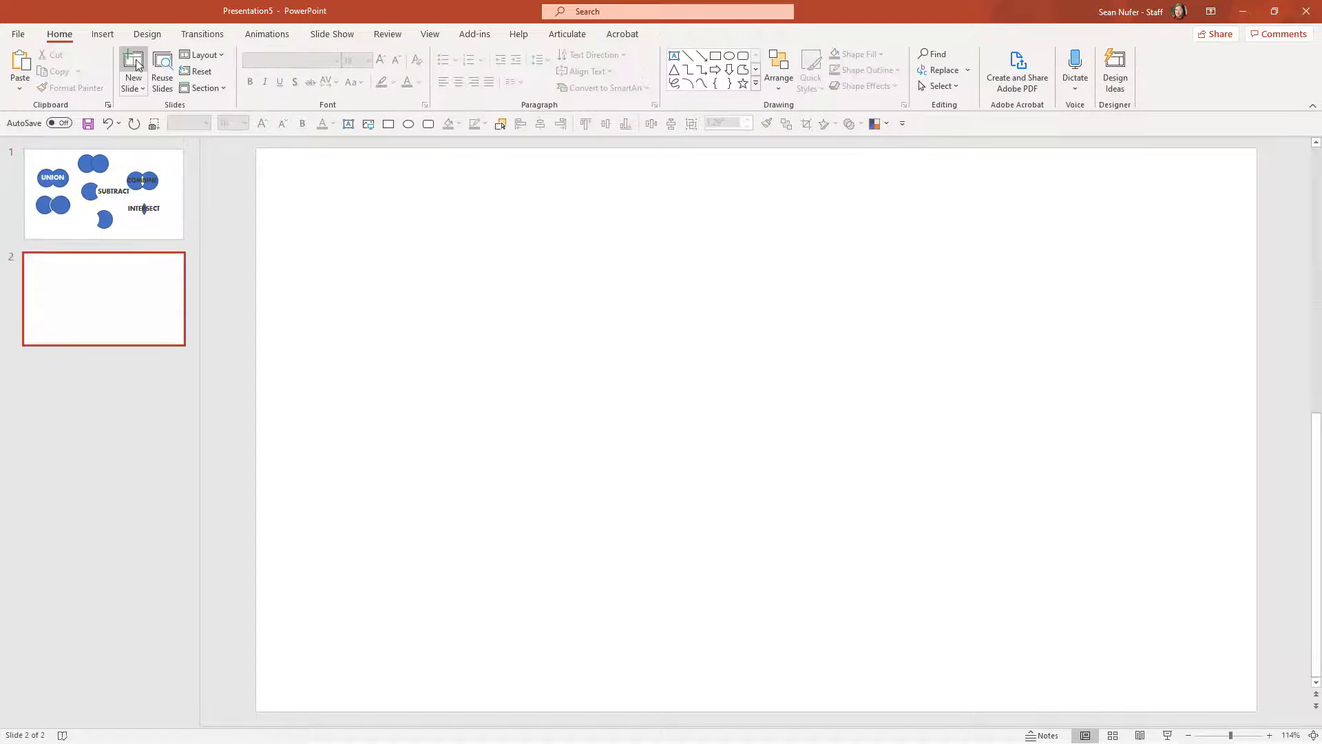
left_click(408, 125)
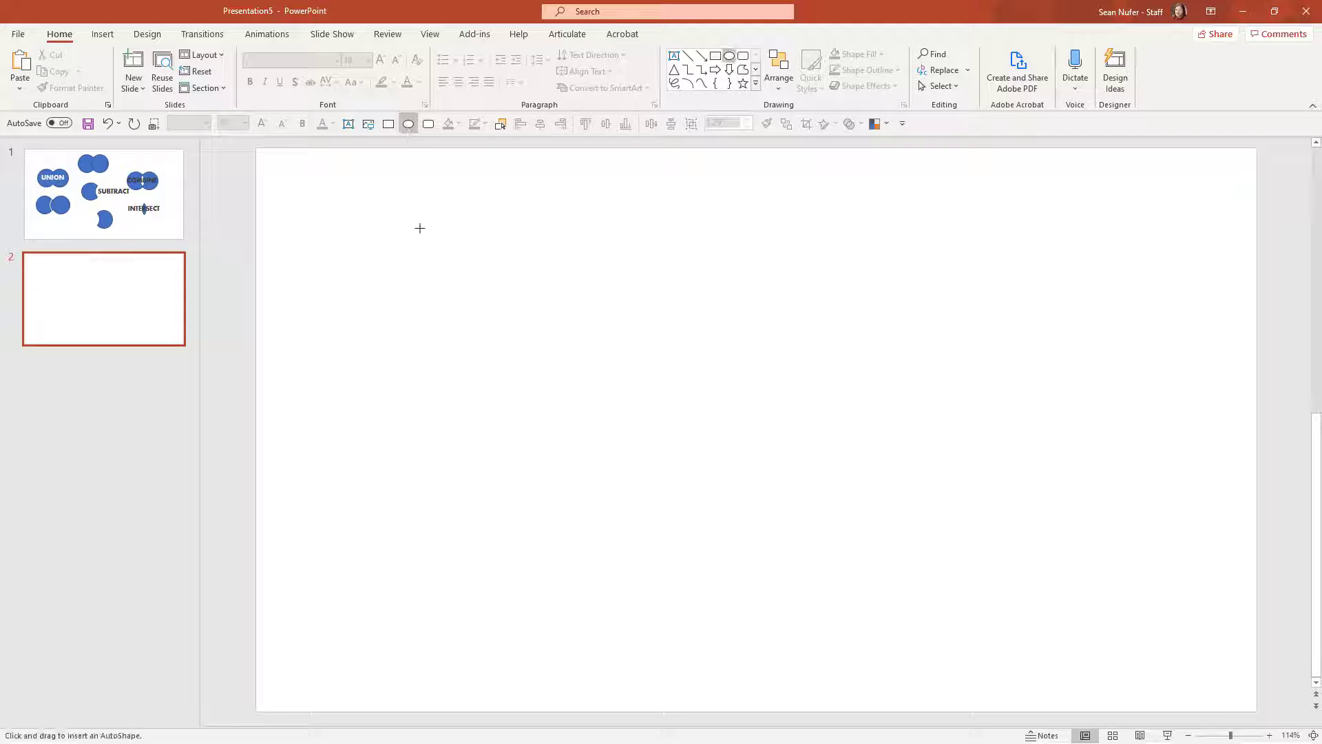
left_click_drag(432, 331, 552, 449)
left_click_drag(493, 378, 552, 426)
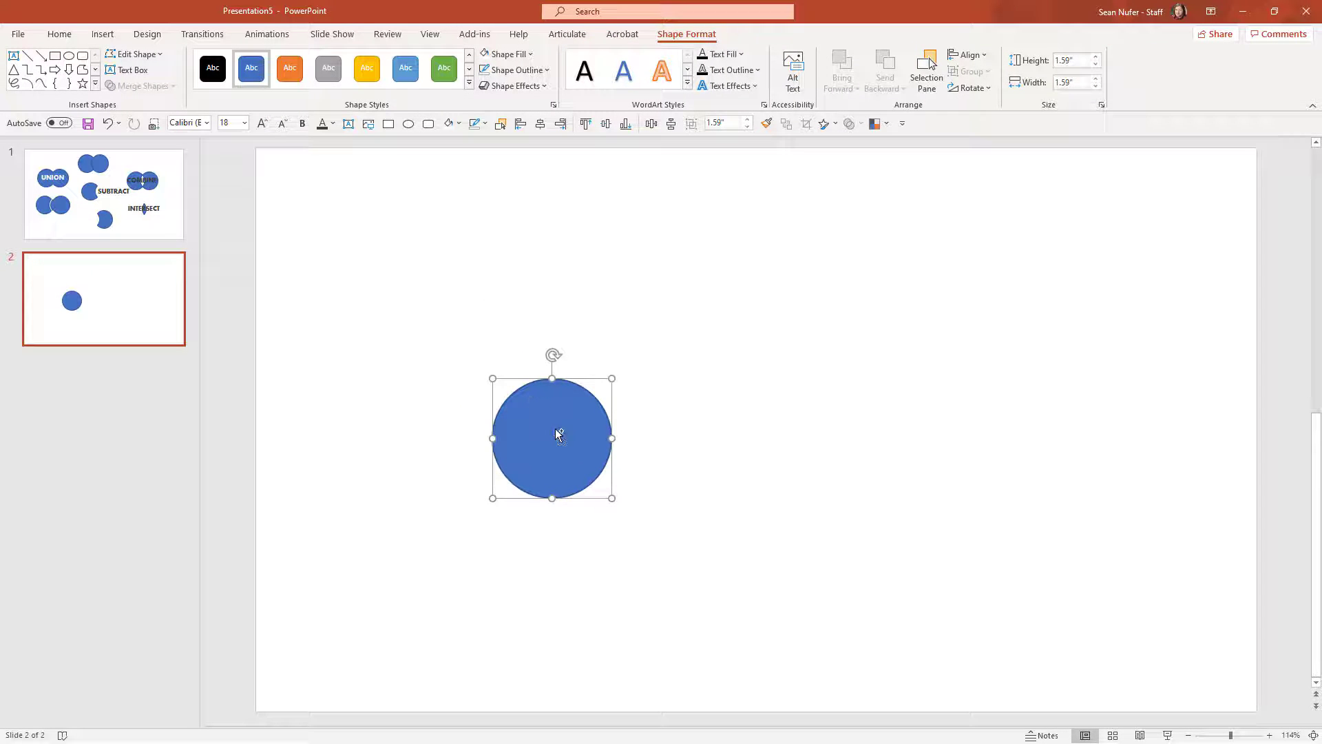
key("ctrl+d")
left_click_drag(557, 434, 819, 266)
Step: Arrange and resize overlapping circles into a cloud, large one 2.06 in, right one 1.22 in
key("ctrl+d")
key("ctrl+d")
left_click_drag(569, 266, 640, 372)
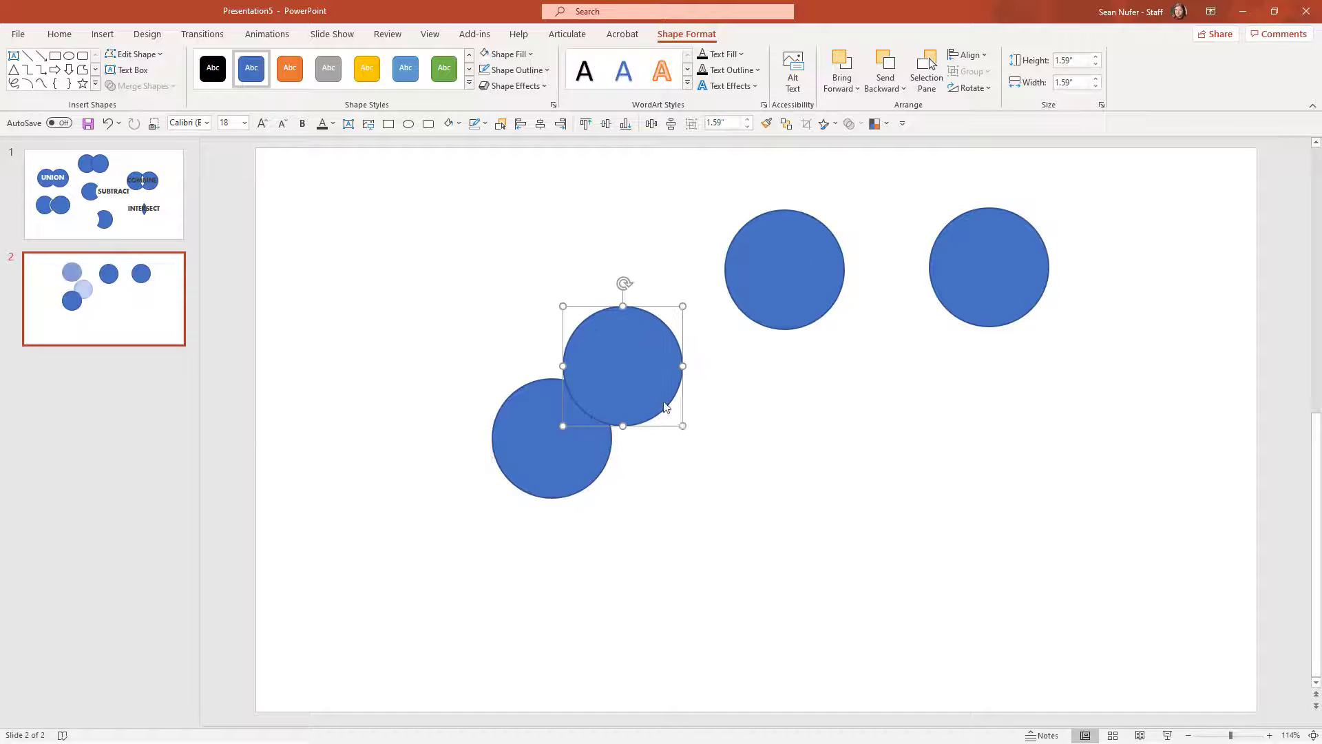
left_click_drag(678, 421, 643, 386)
left_click_drag(606, 339, 602, 360)
left_click_drag(776, 268, 688, 417)
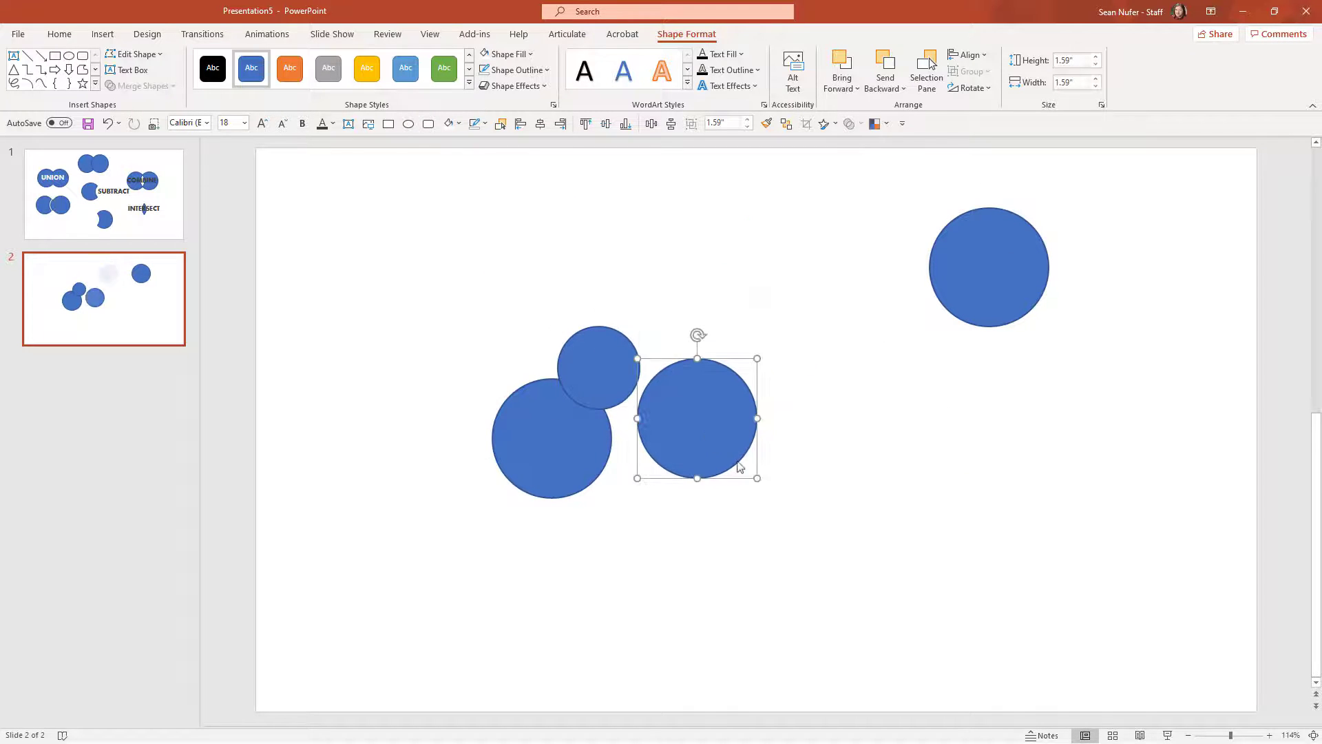
left_click_drag(755, 480, 702, 440)
left_click_drag(797, 517, 754, 474)
left_click_drag(691, 426, 694, 436)
left_click(970, 280)
left_click_drag(1048, 326, 1020, 298)
left_click_drag(975, 253, 771, 443)
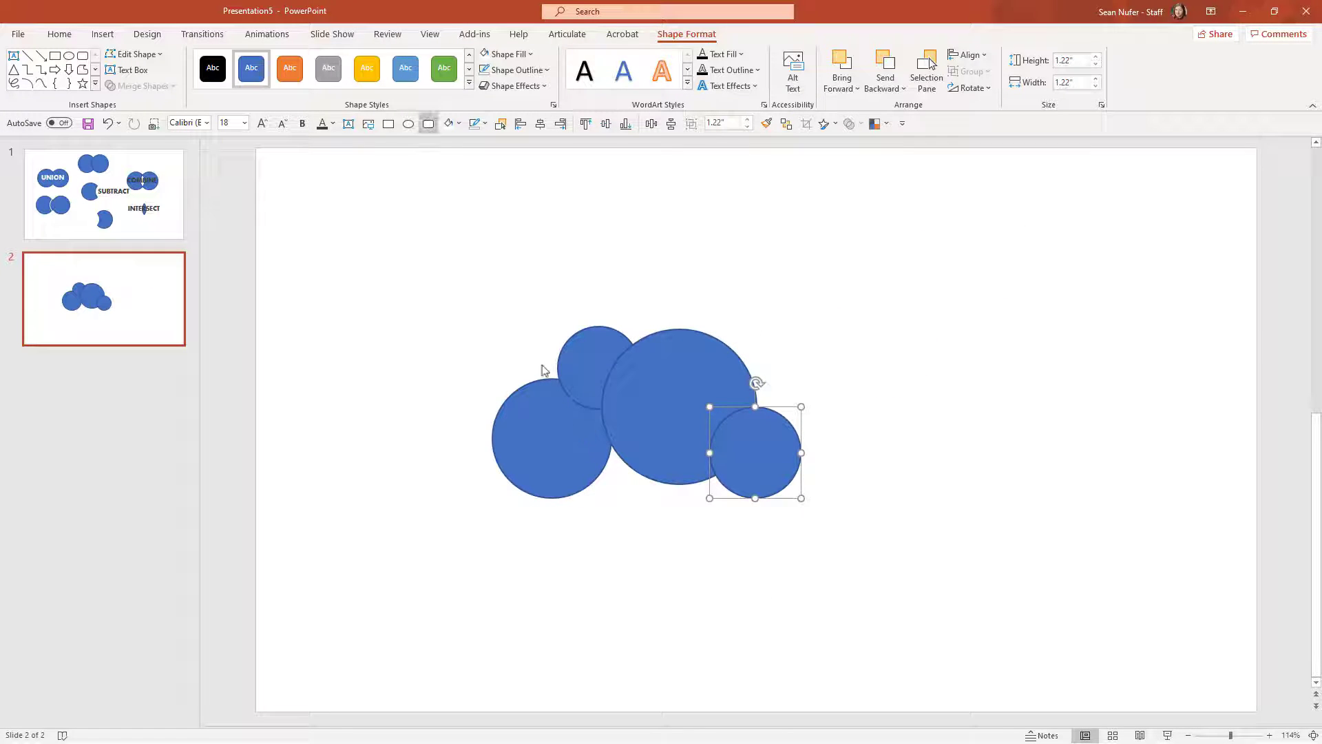
Step: Draw a rectangle along the cloud's base and Union all pieces into one shape
left_click(389, 125)
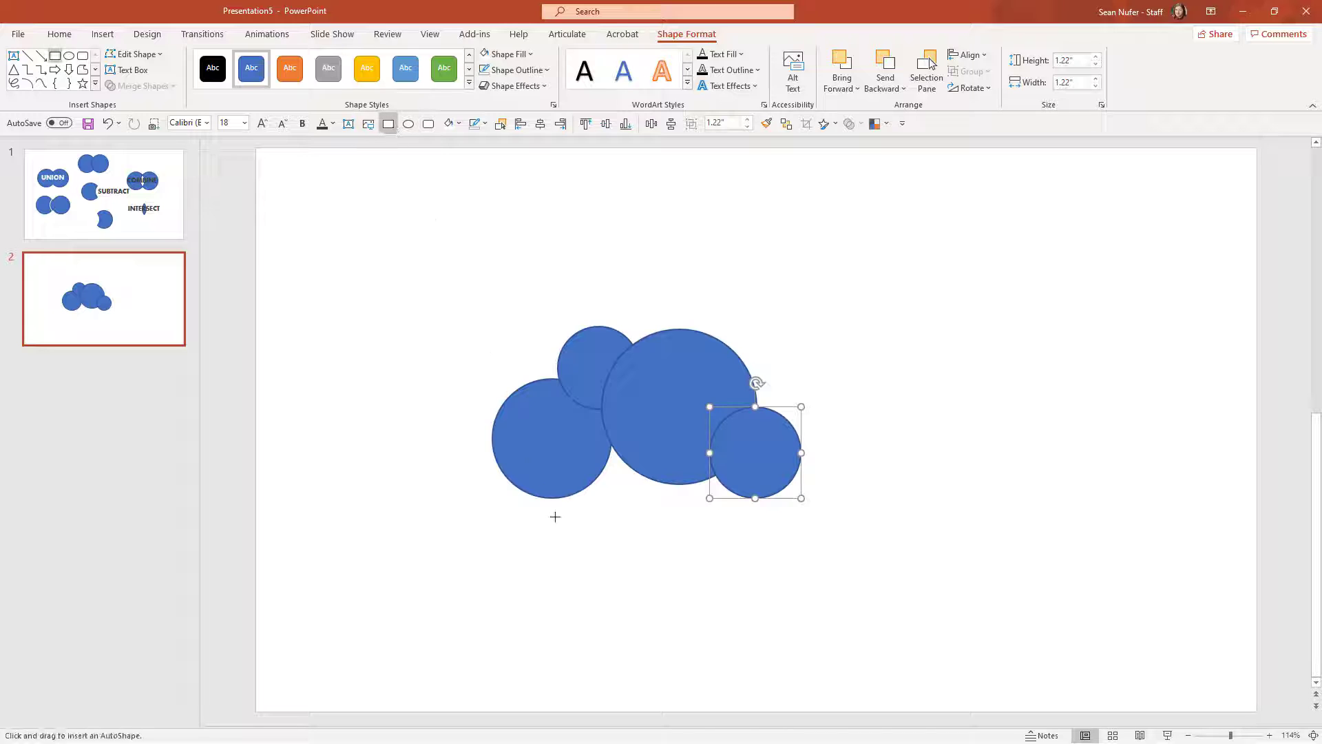
left_click_drag(552, 498, 750, 434)
key("Escape")
left_click_drag(396, 249, 899, 569)
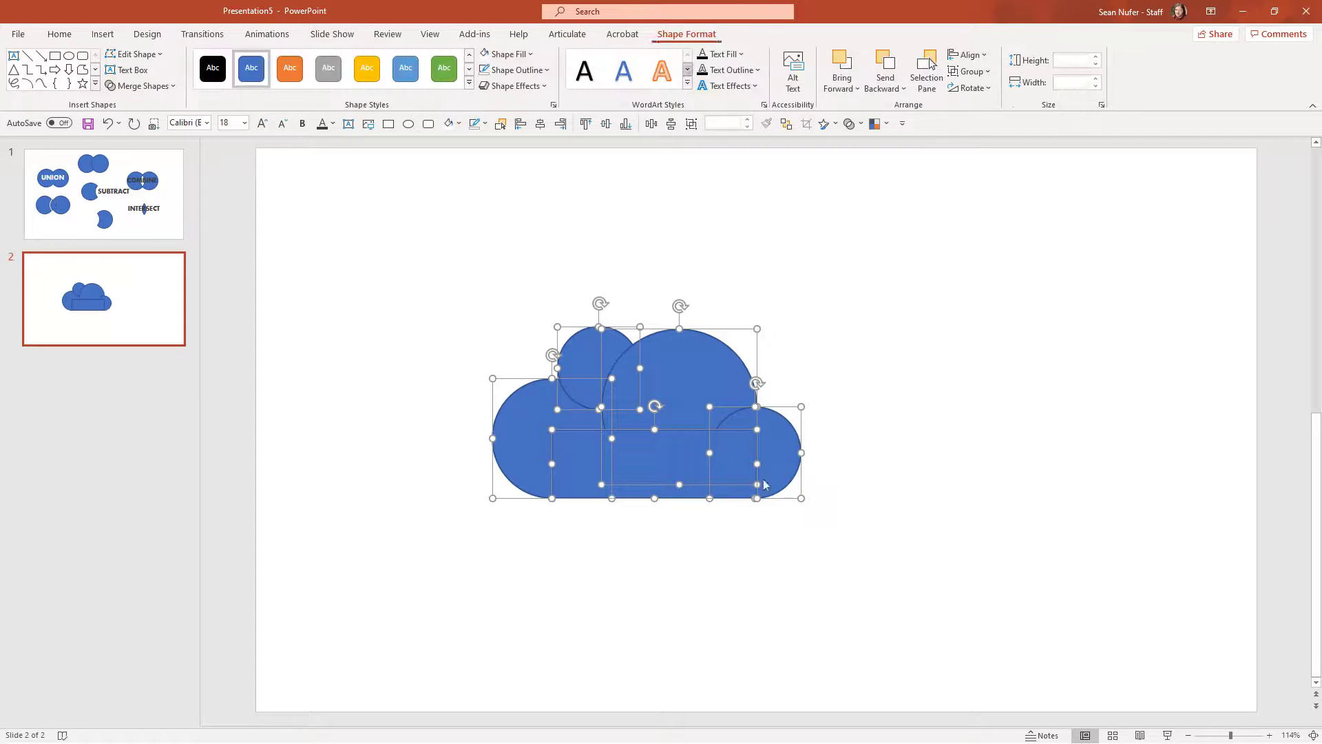
left_click(143, 86)
left_click(138, 108)
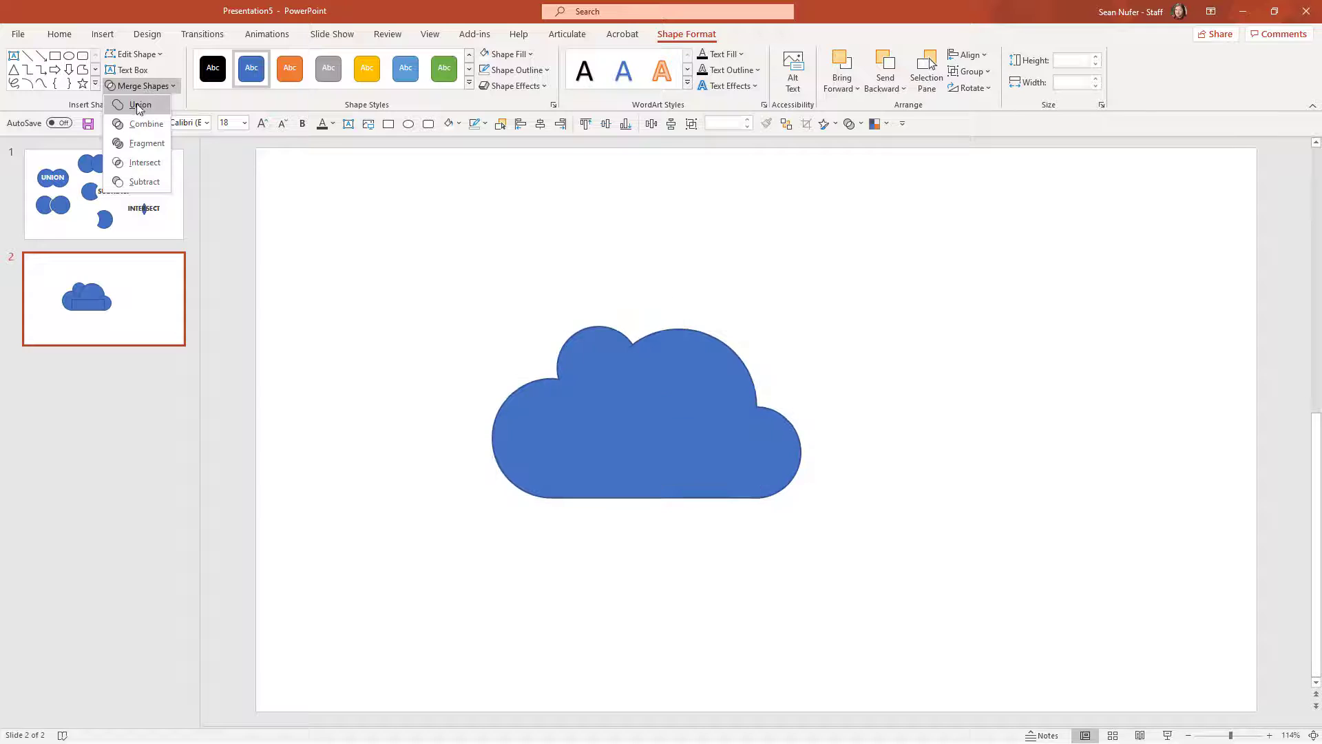
Step: Move the cloud right and insert a stock 'CLOUD' photo of climbers under clouds
left_click_drag(647, 411, 974, 333)
left_click(103, 34)
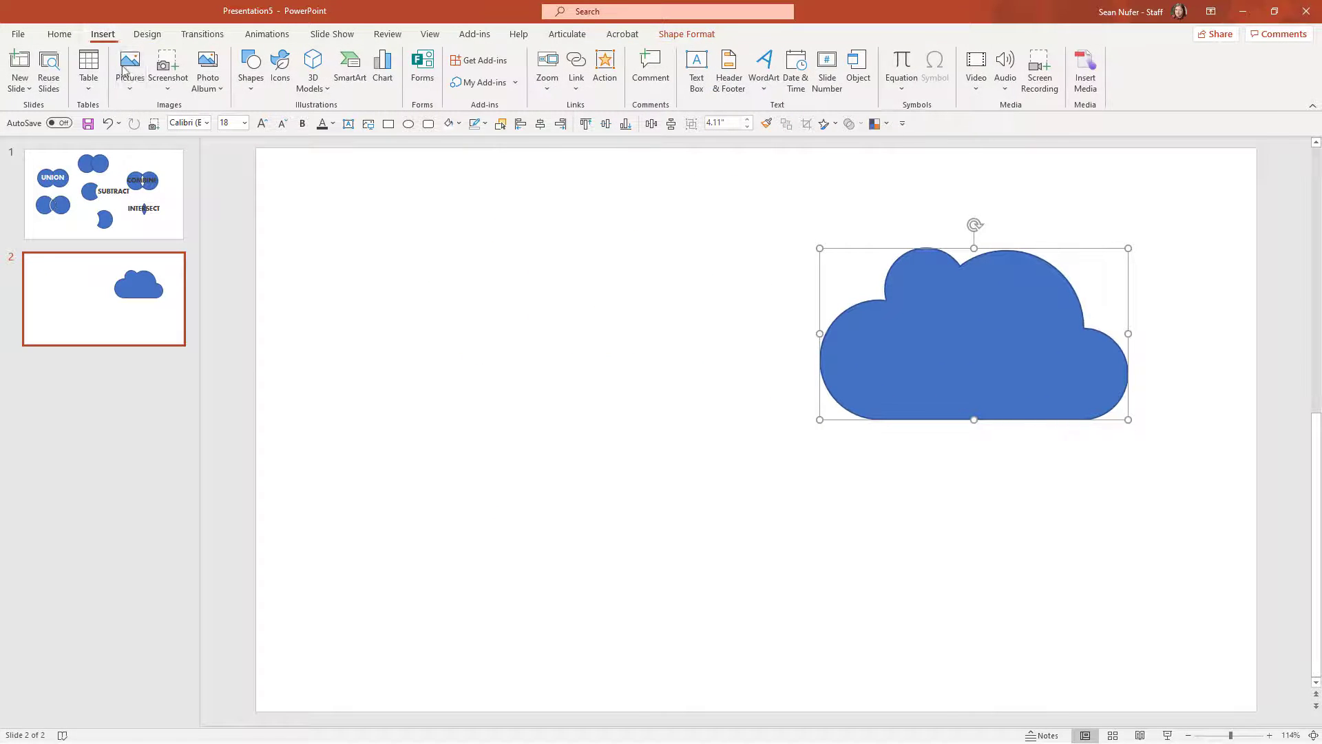
left_click(129, 69)
left_click(144, 150)
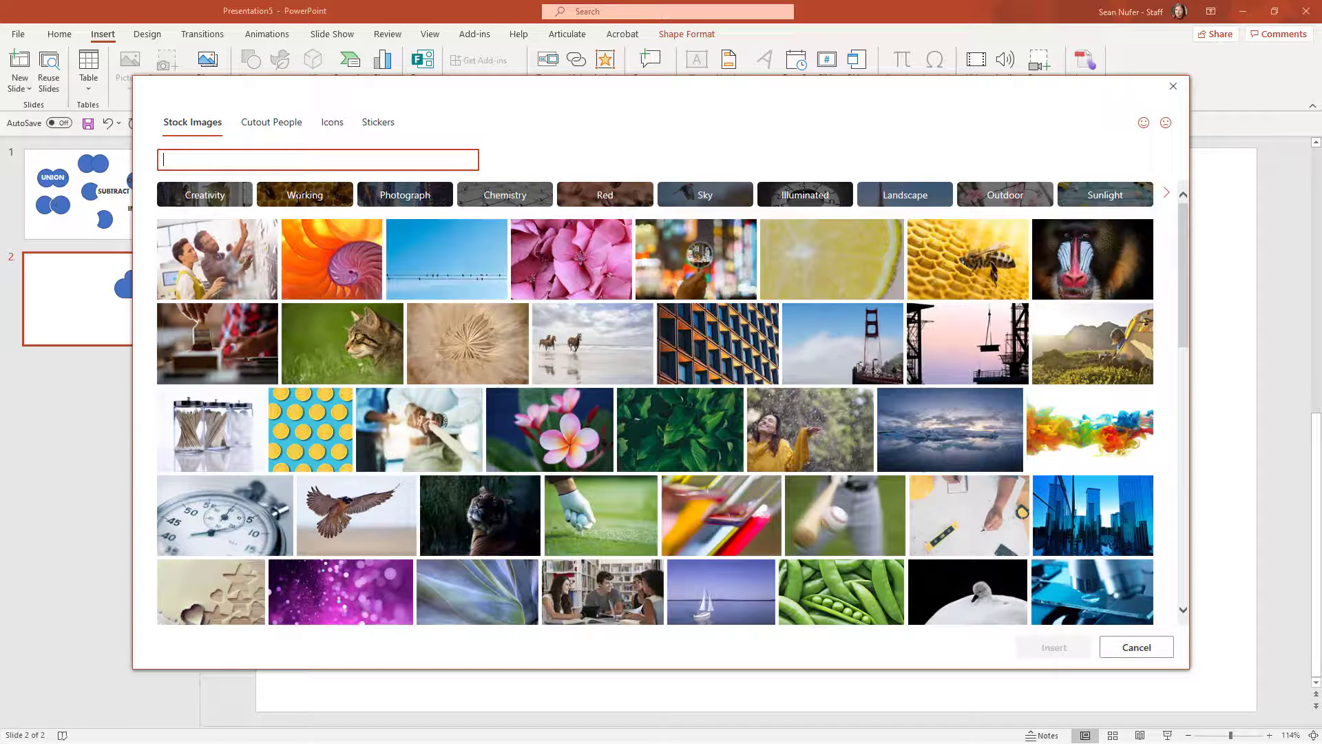
type("CLOUD")
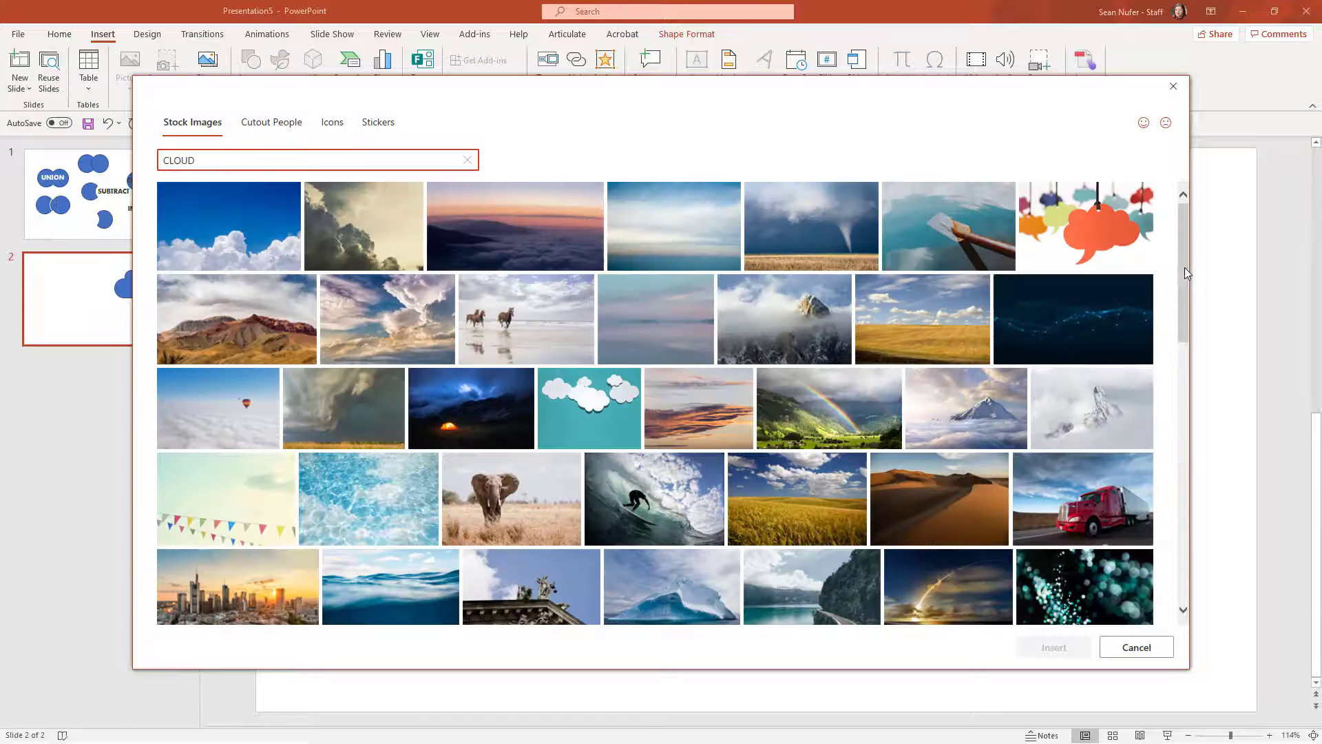
scroll(1185, 274, "down", 10)
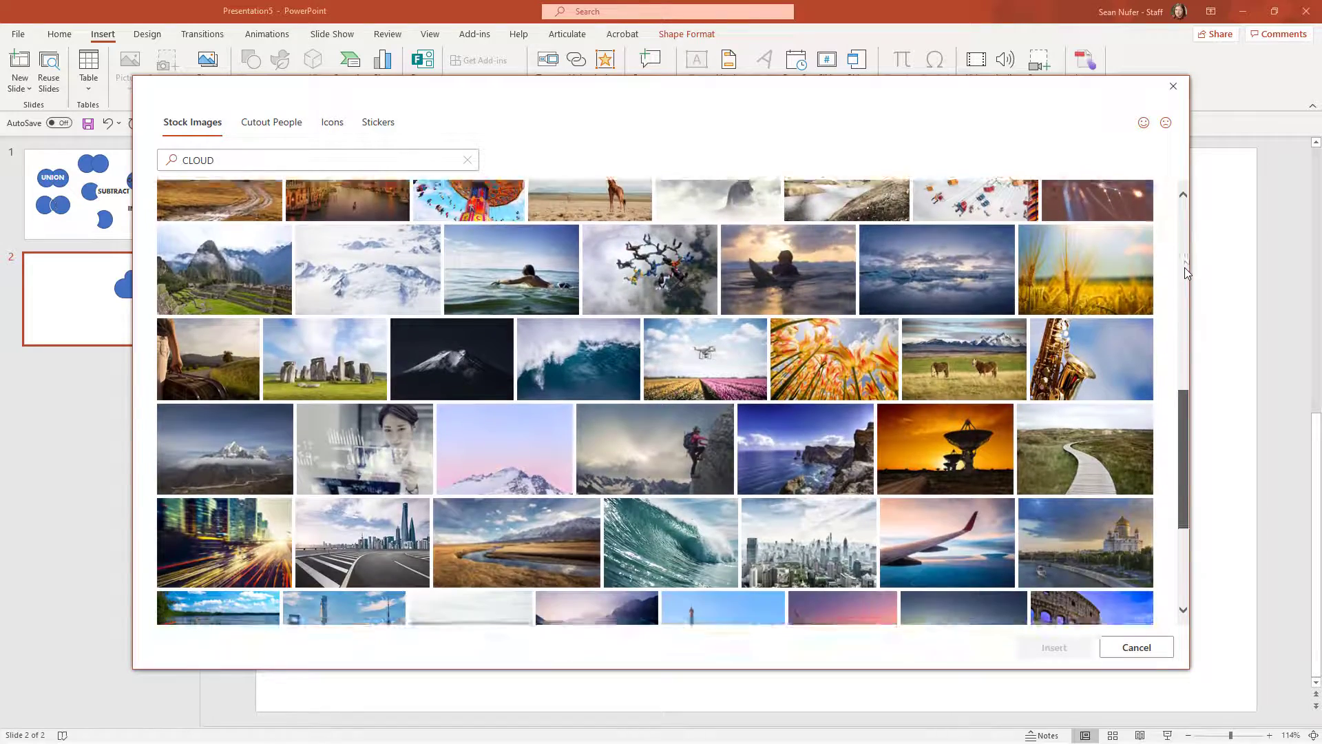
scroll(1185, 273, "down", 4)
left_click(493, 577)
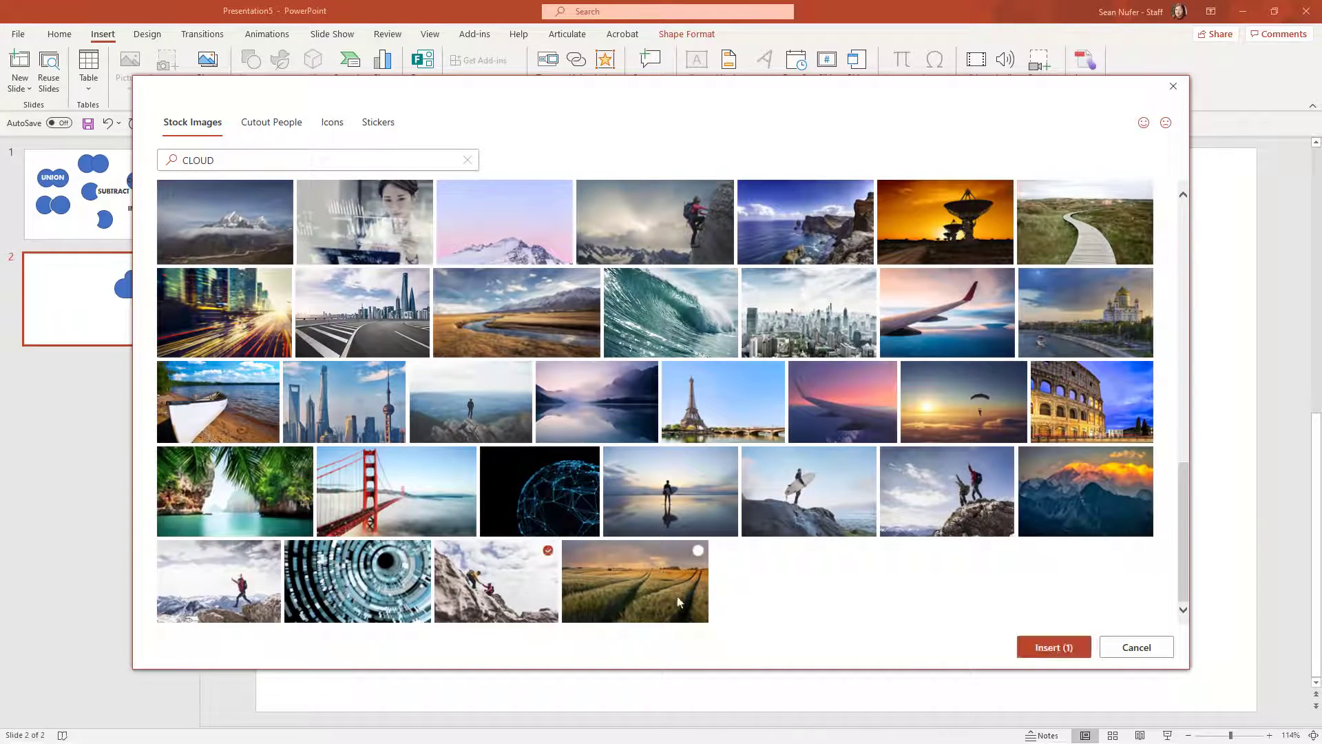
left_click(1072, 649)
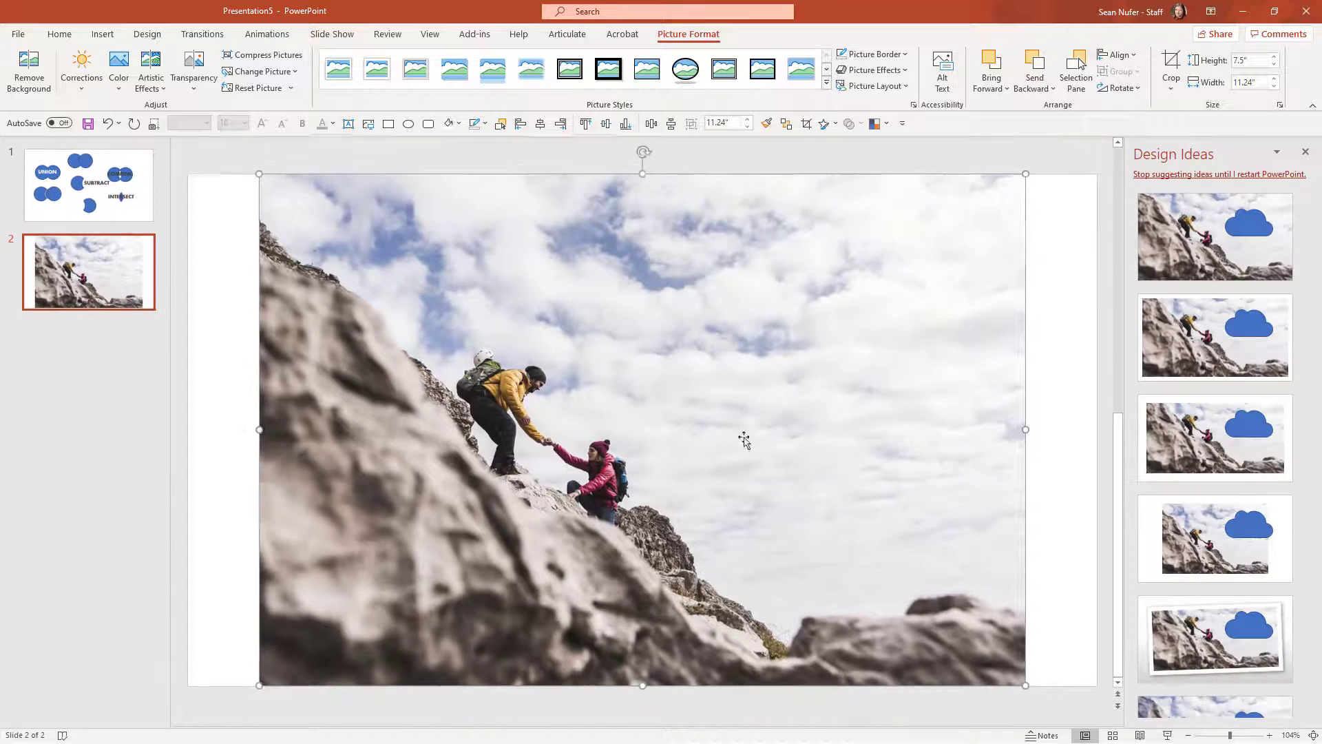
Step: Shift the photo to the slide's left edge and open the Selection Pane on the cloud shape
left_click_drag(743, 437, 569, 354)
left_click(1301, 152)
left_click(60, 34)
left_click(940, 85)
left_click(954, 143)
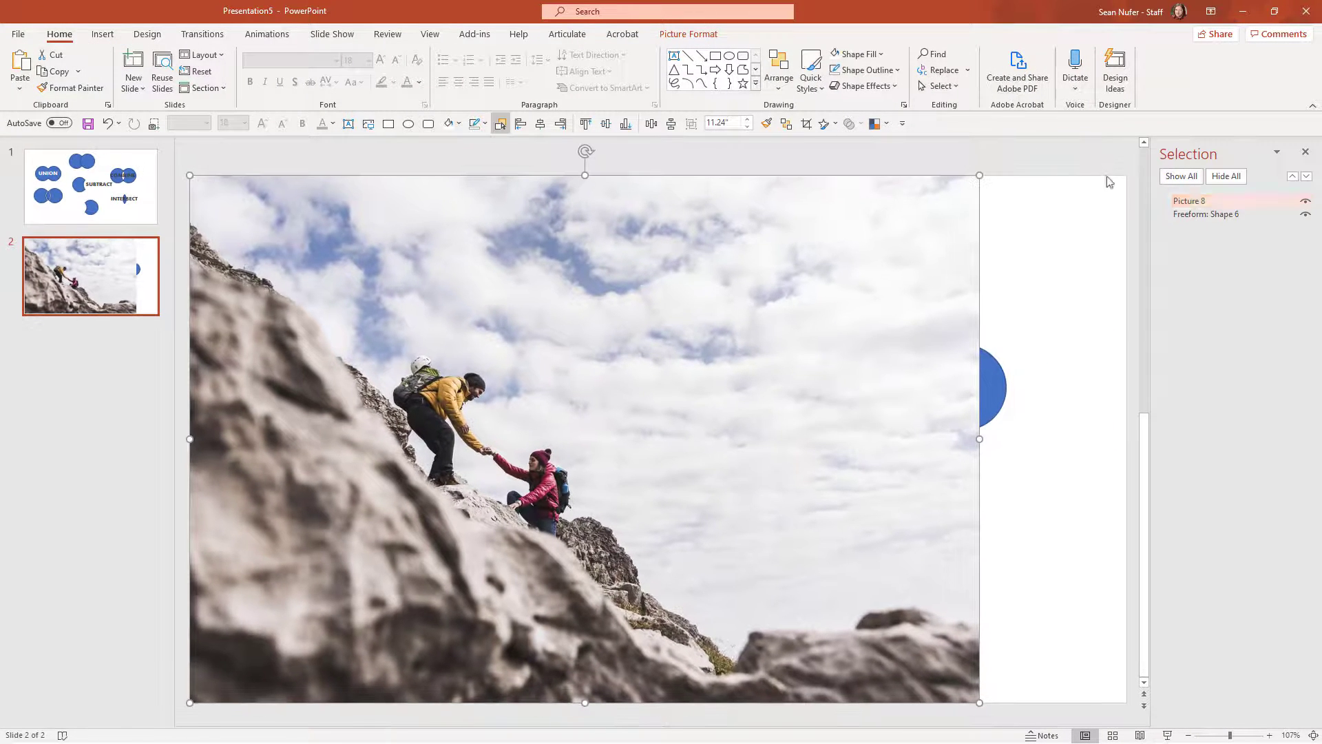
left_click(1205, 215)
Step: Bring the cloud in front of the photo, move it over the upper-left sky, and enlarge it slightly
left_click_drag(1205, 215, 1201, 200)
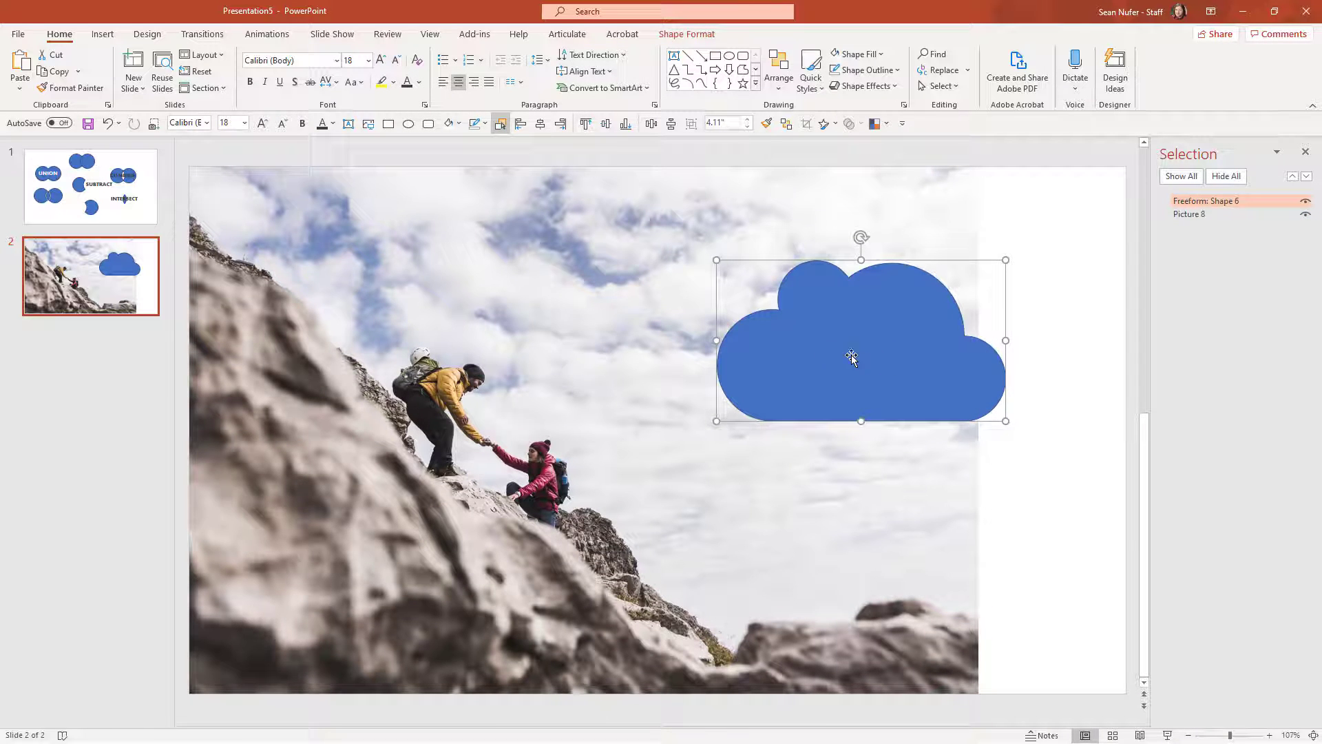
left_click_drag(876, 369, 473, 283)
left_click_drag(601, 337, 617, 347)
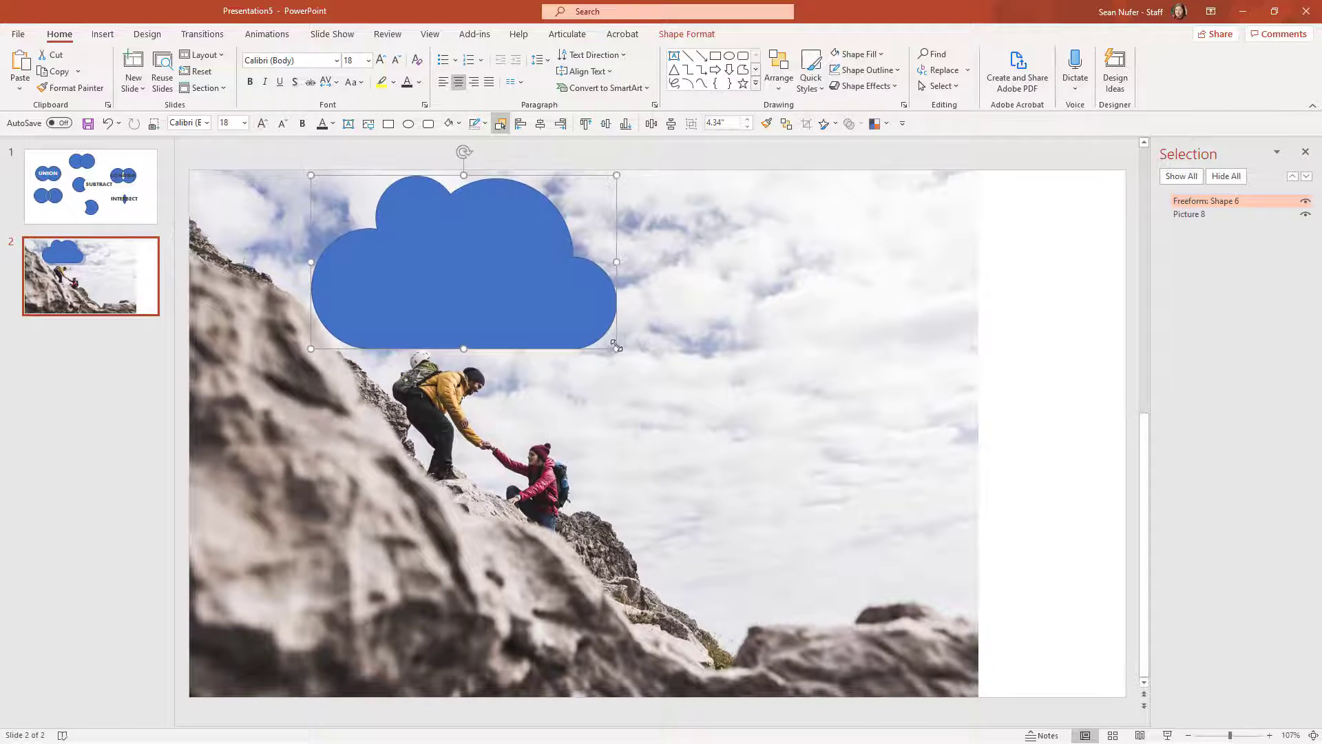
Step: Select the cloud and photo together and apply Merge Shapes > Fragment
left_click(700, 282, "shift")
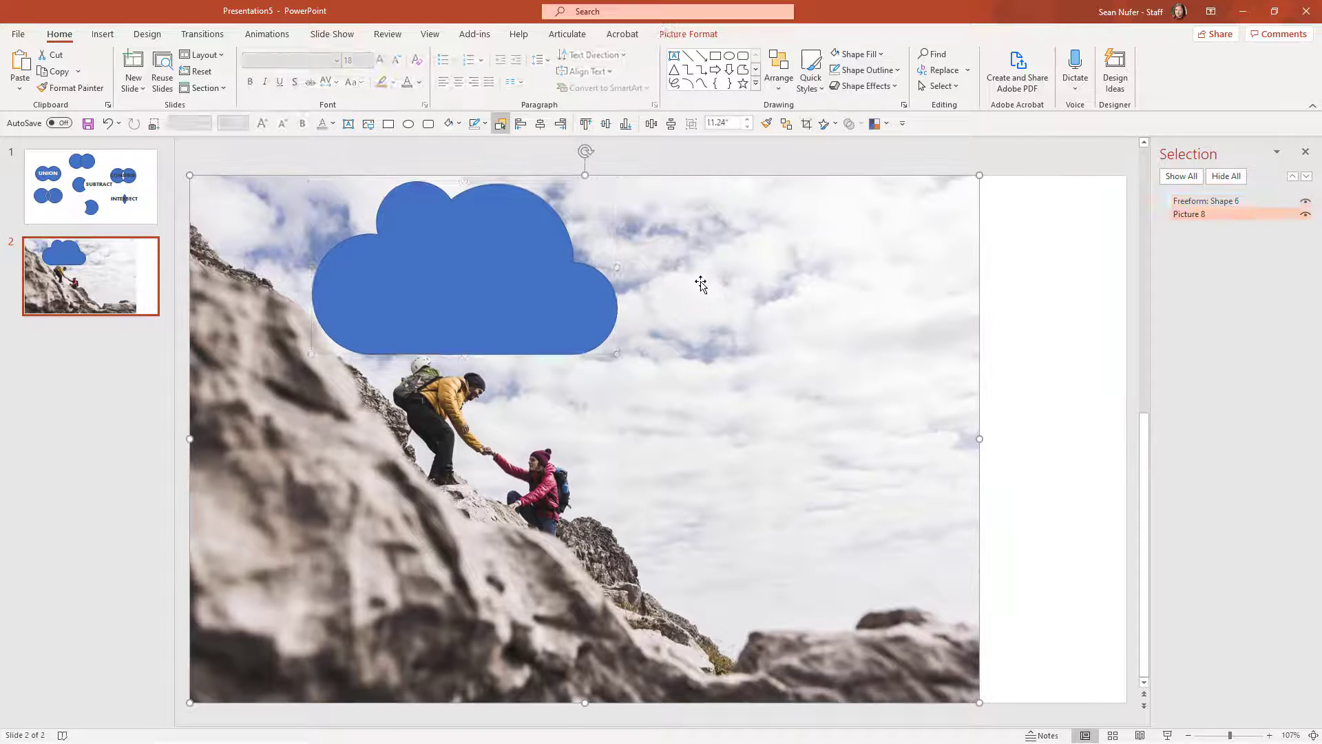
left_click(685, 36)
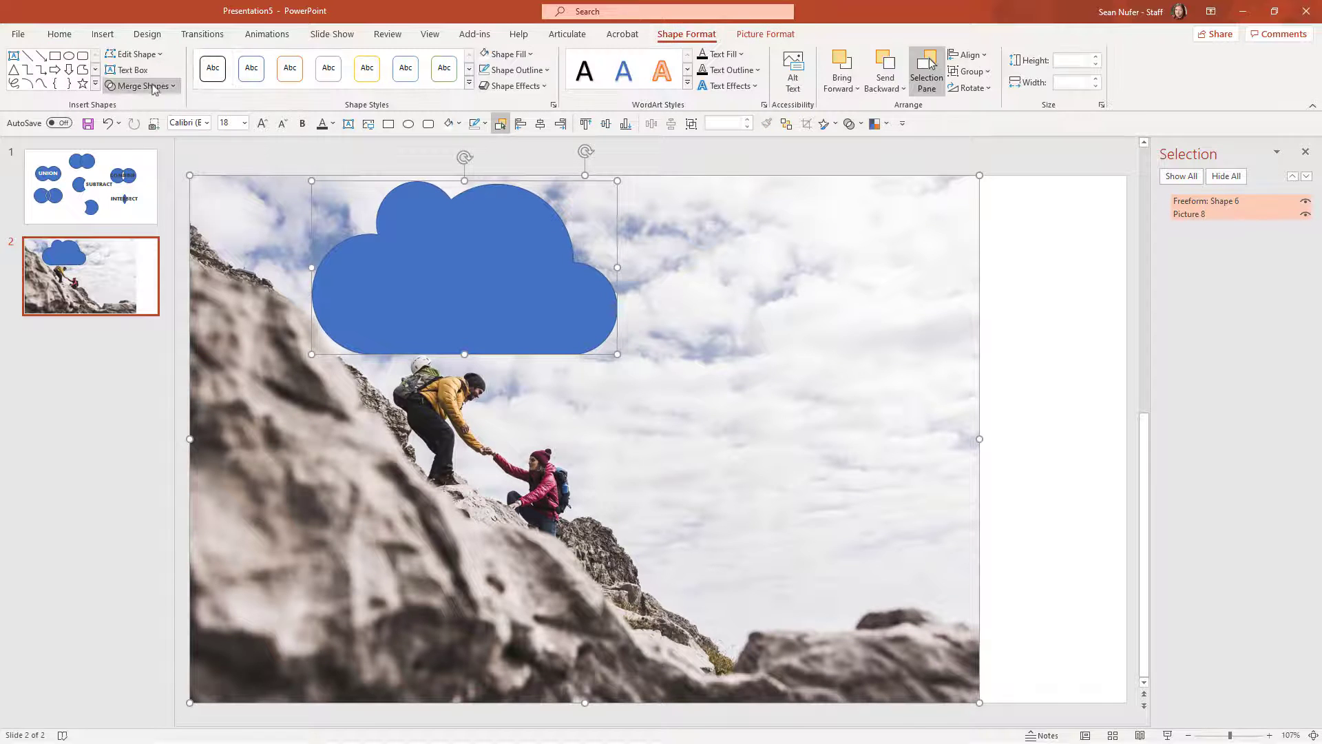
left_click(135, 87)
key("Down")
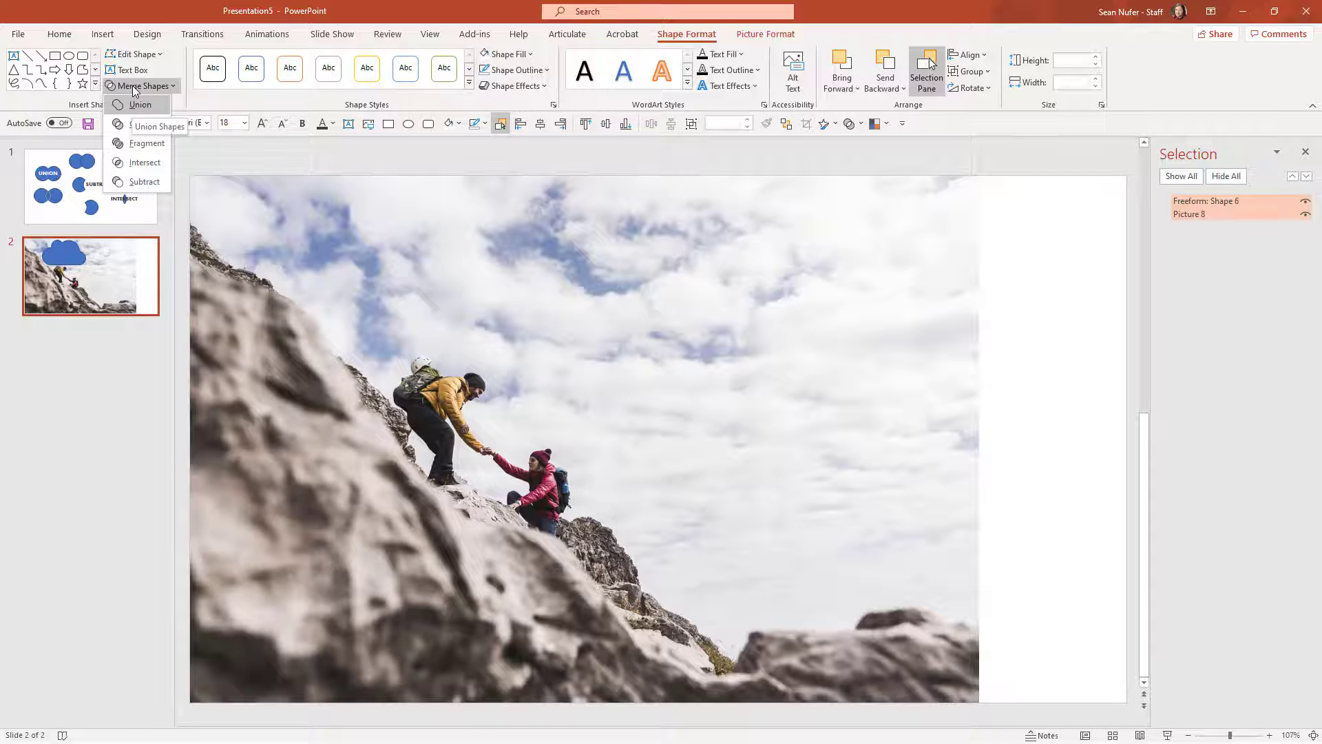
key("Down")
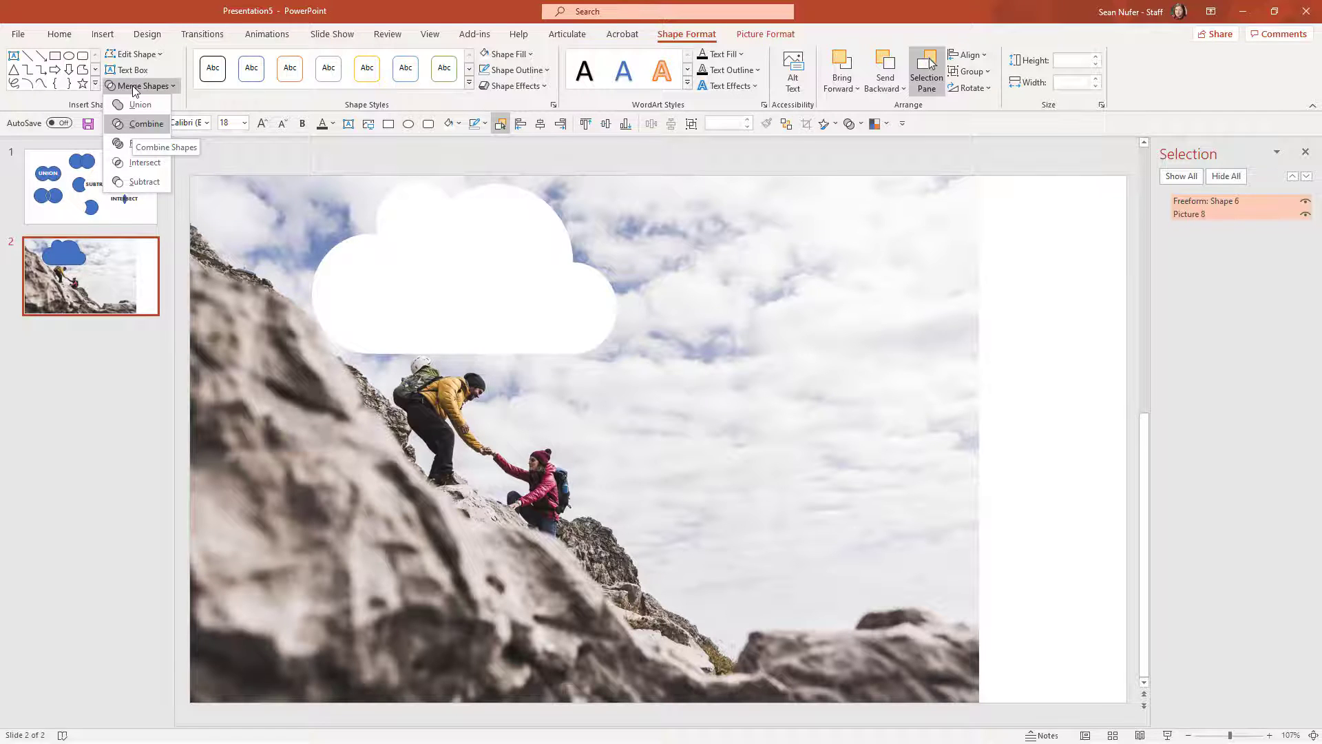
key("Down")
key("Down")
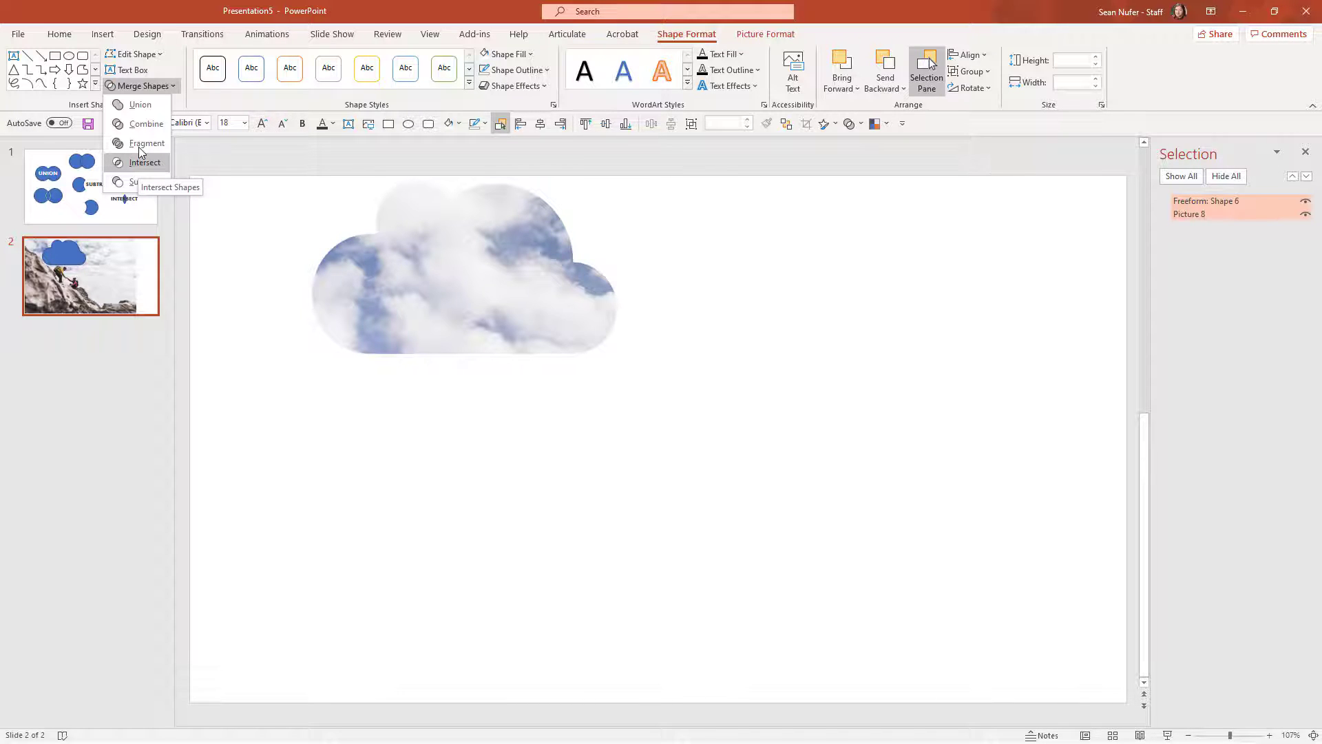
key("Up")
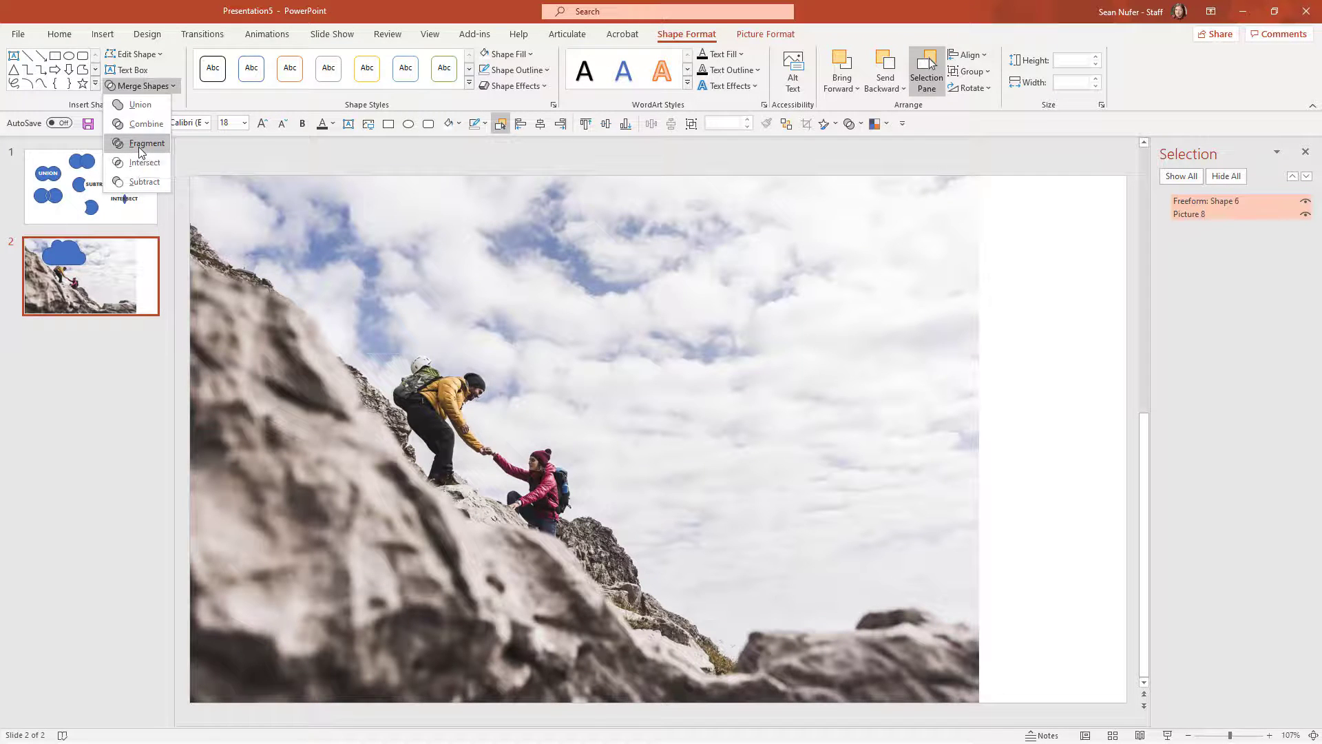
left_click(139, 147)
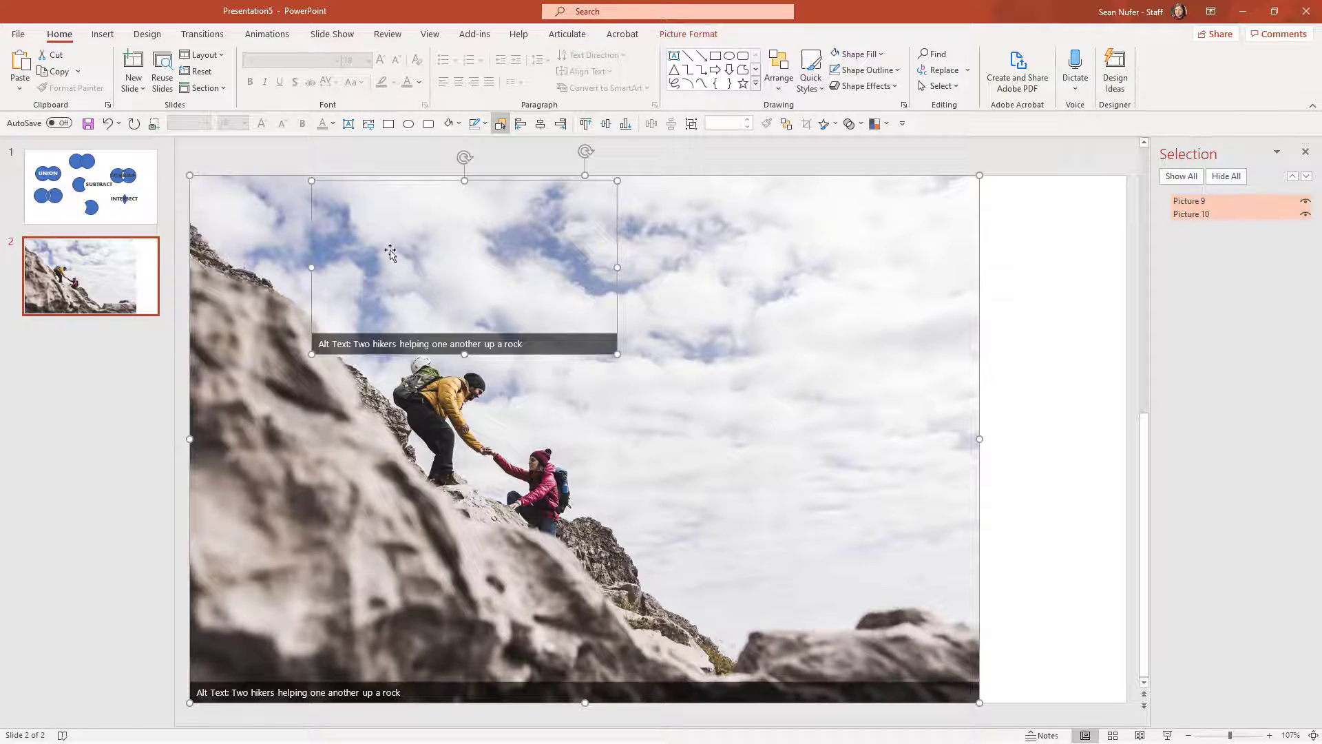
Step: Pull the cloud-shaped piece out to the slide's right and shift the remaining photo left
left_click_drag(802, 420, 838, 446)
left_click(352, 172)
left_click_drag(398, 274, 891, 304)
left_click_drag(849, 508, 658, 498)
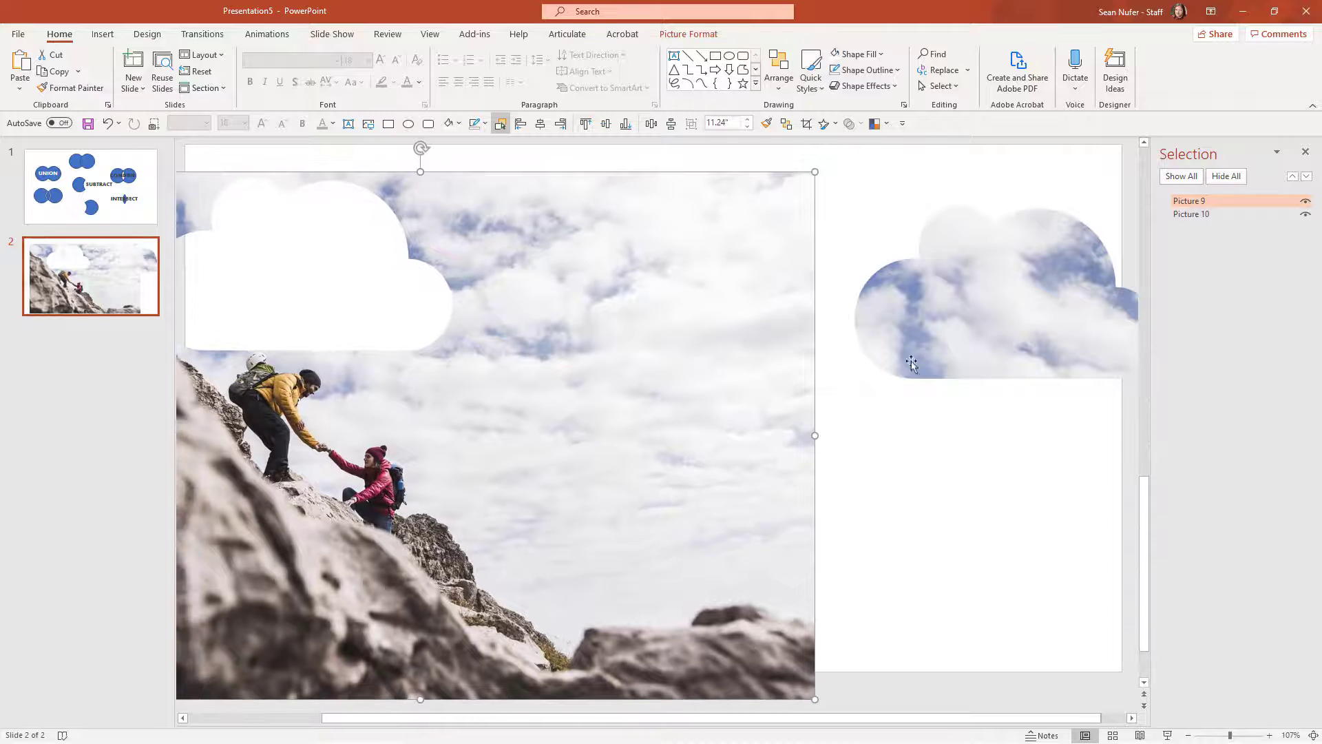
left_click_drag(1002, 313, 963, 328)
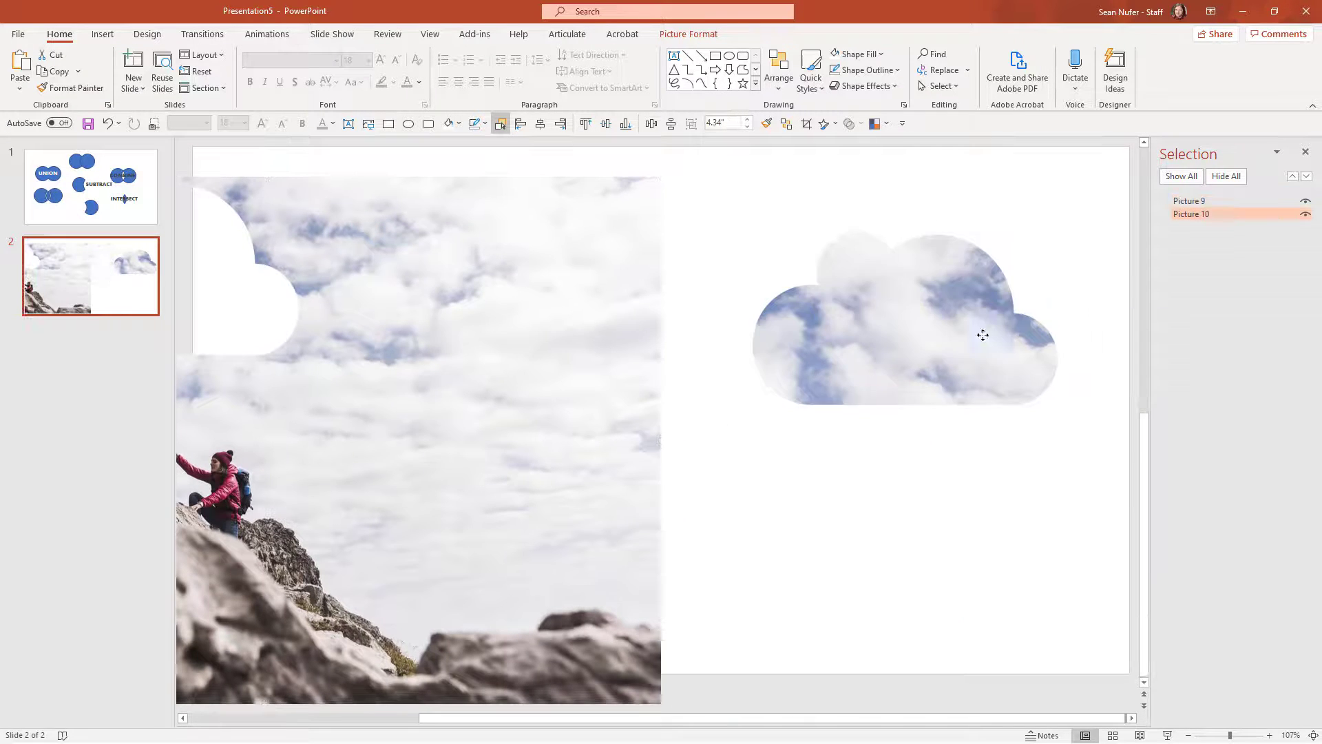
Step: Enlarge the cloud picture and give it an outline in a blue-grey sampled from the clouds
left_click(983, 333)
mouse_move(746, 407)
left_mouse_down()
mouse_move(711, 448)
mouse_move(673, 450)
mouse_move(765, 401)
left_mouse_up()
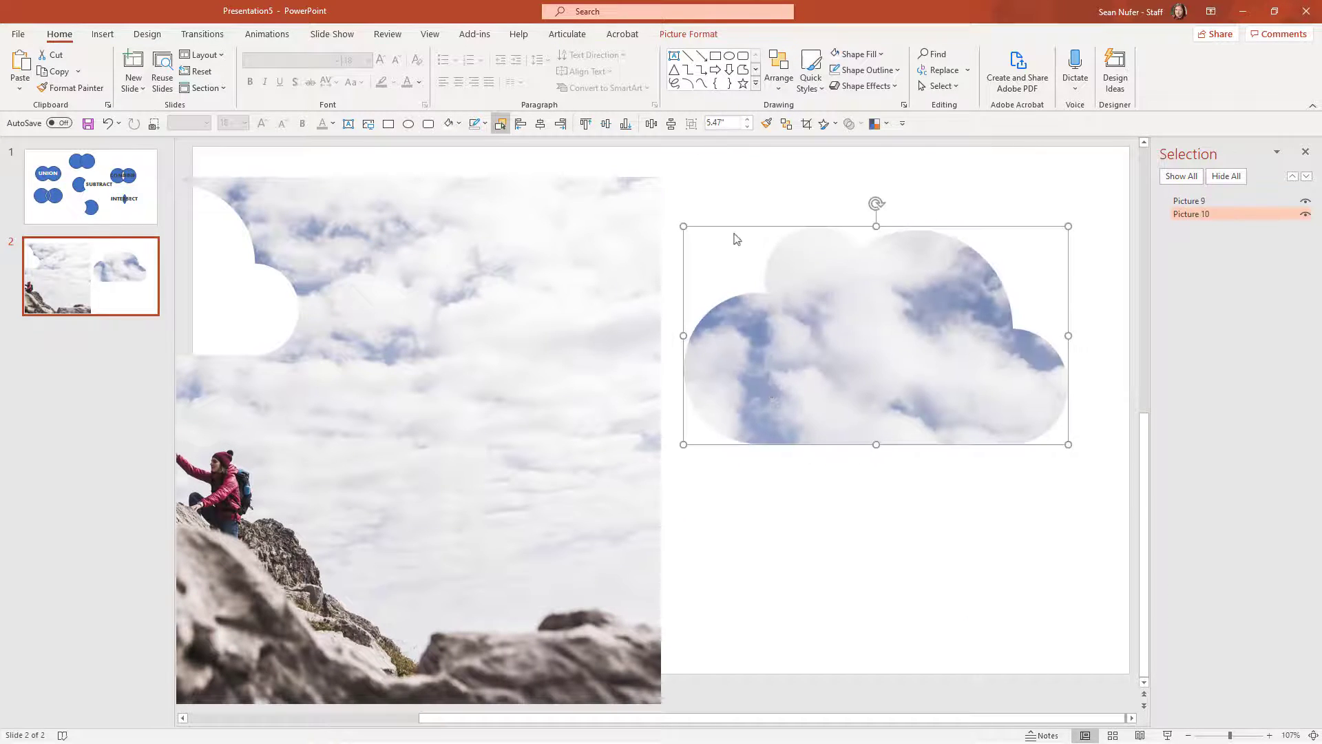
left_click(688, 35)
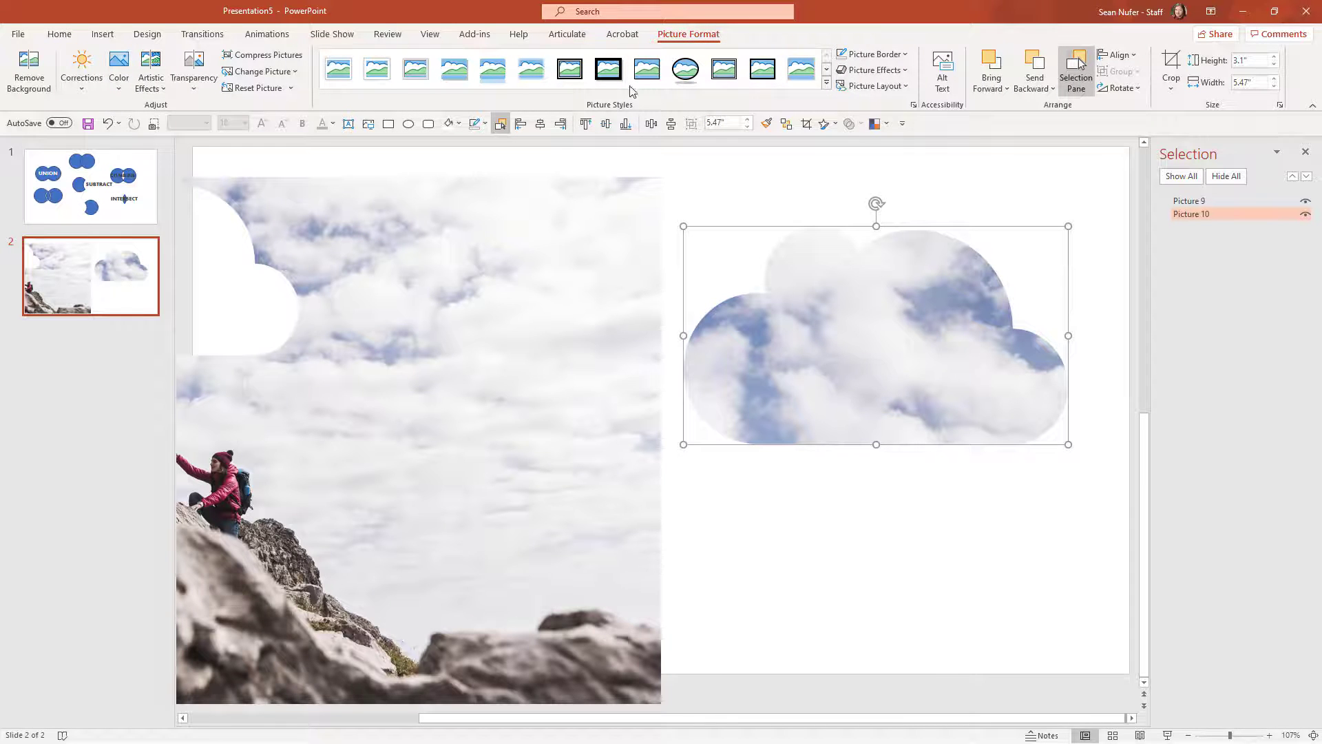
left_click(905, 55)
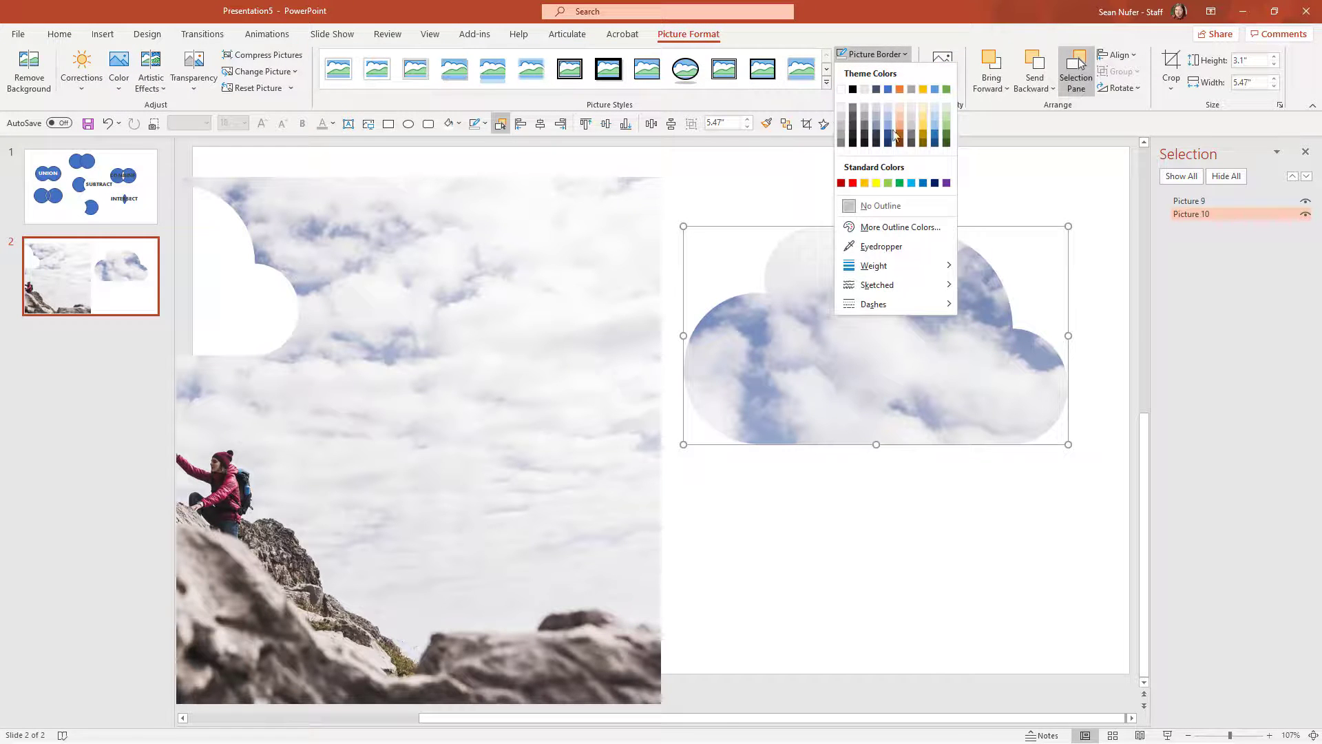
left_click(878, 247)
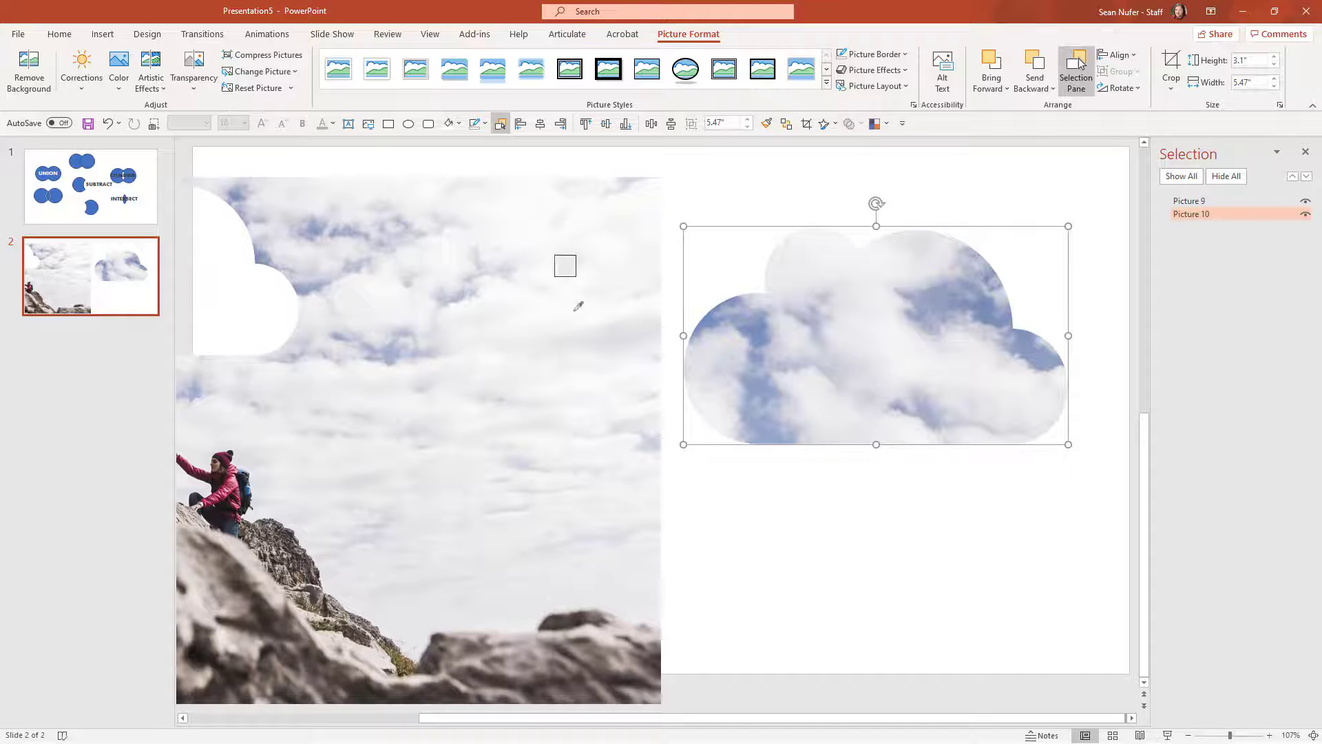
left_click(397, 345)
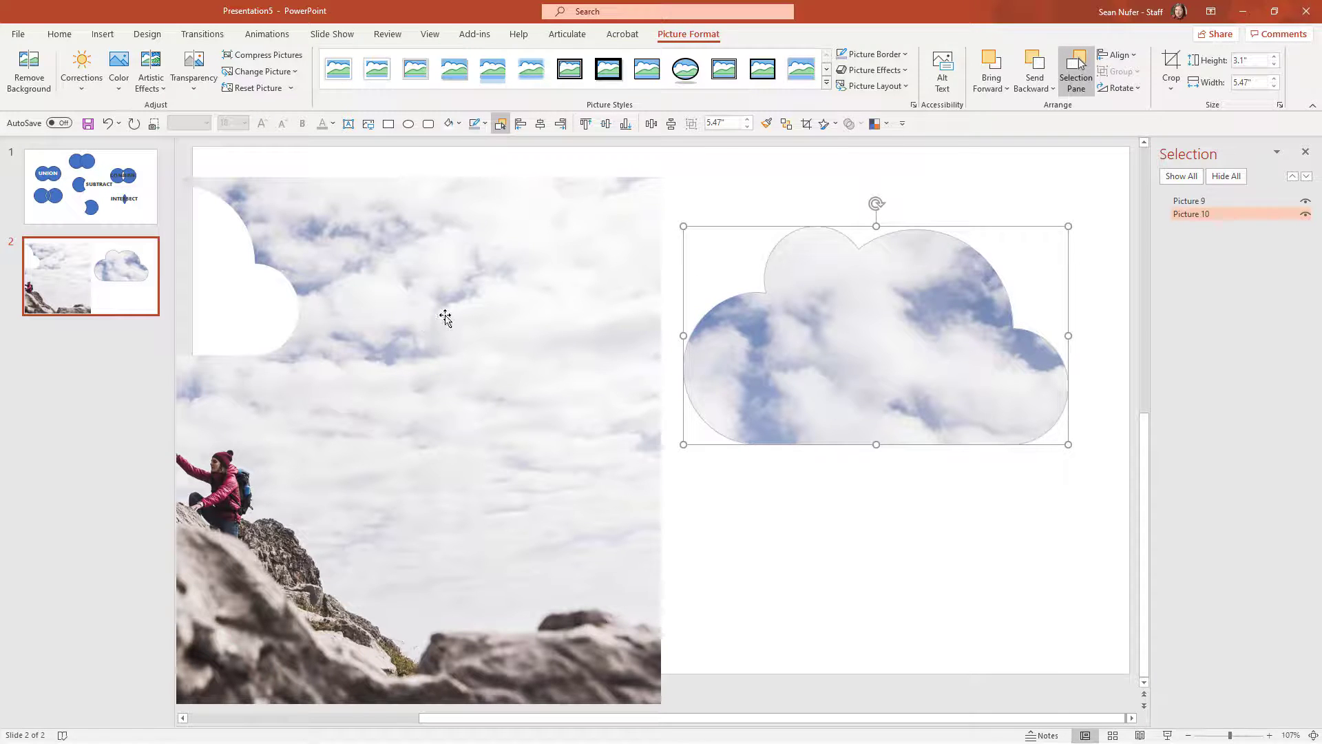
Step: Set the cloud picture's outline width to 10 pt
left_click(894, 55)
mouse_move(895, 305)
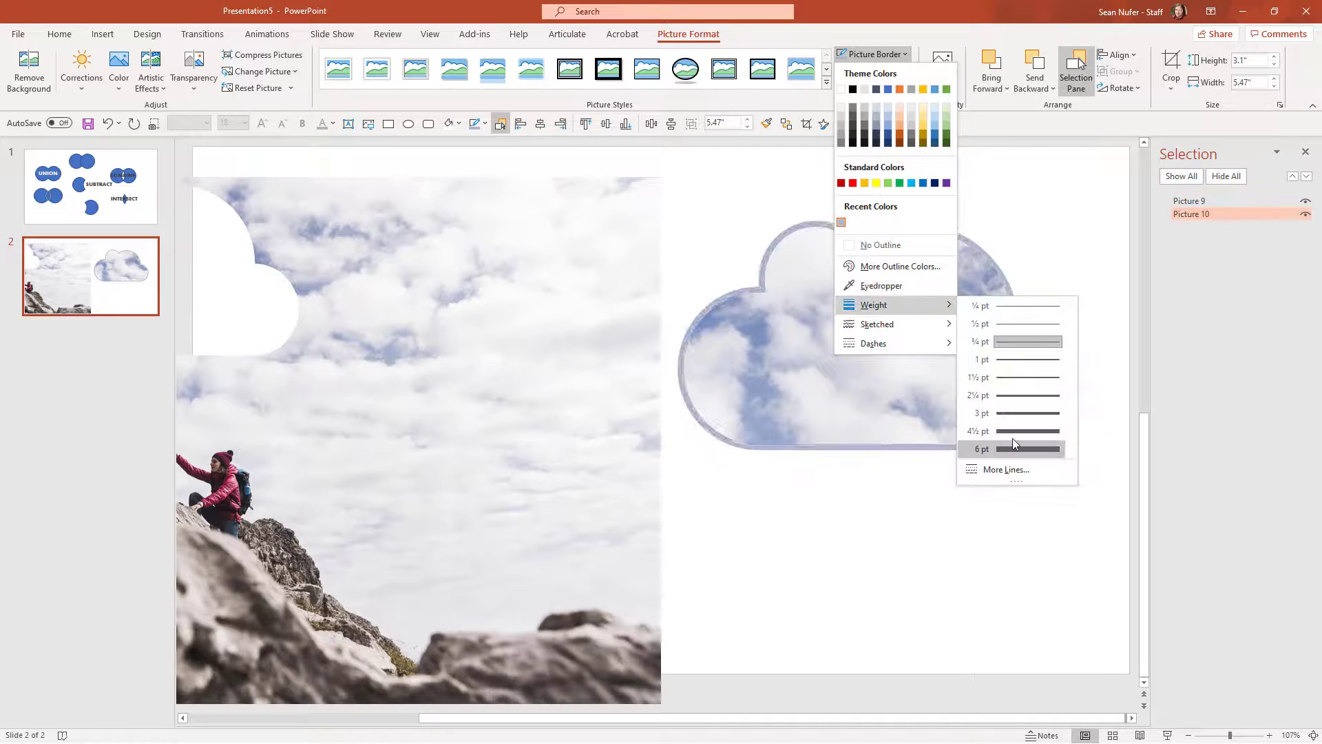
left_click(1011, 468)
type("20")
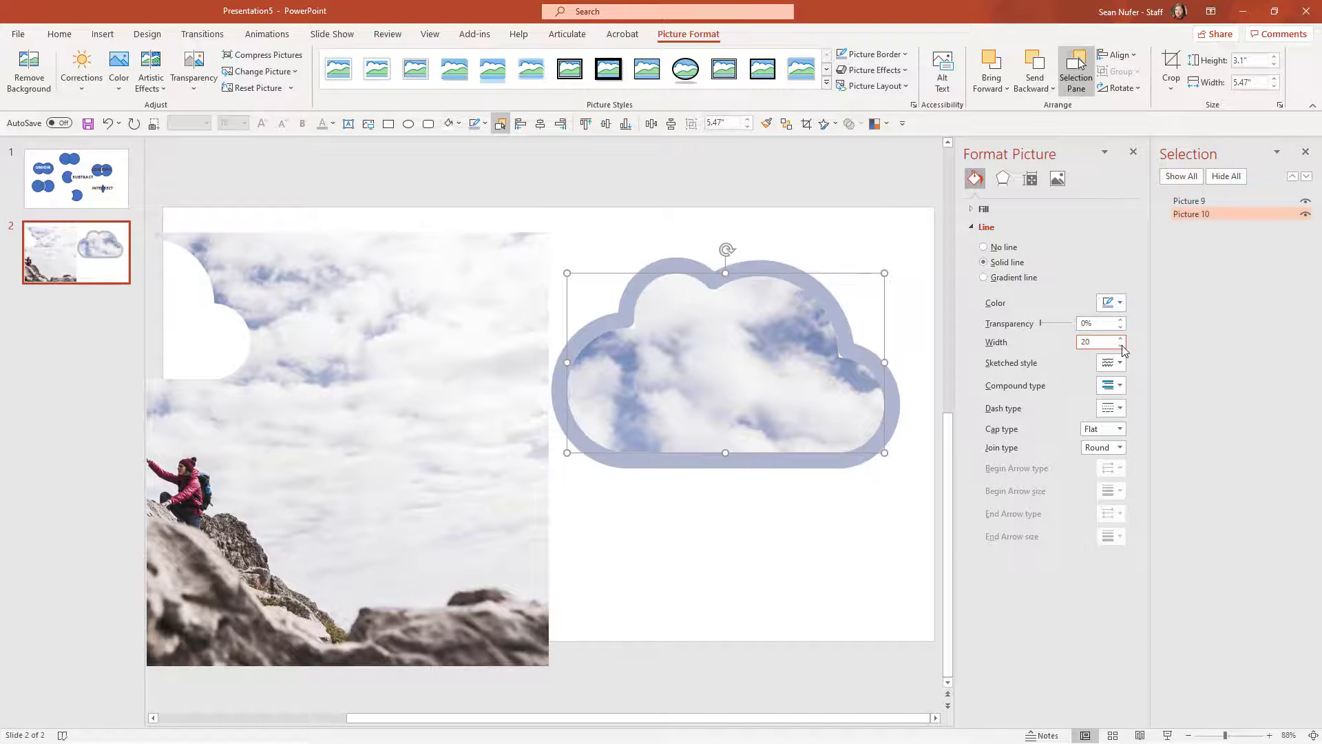
type("15")
key("Return")
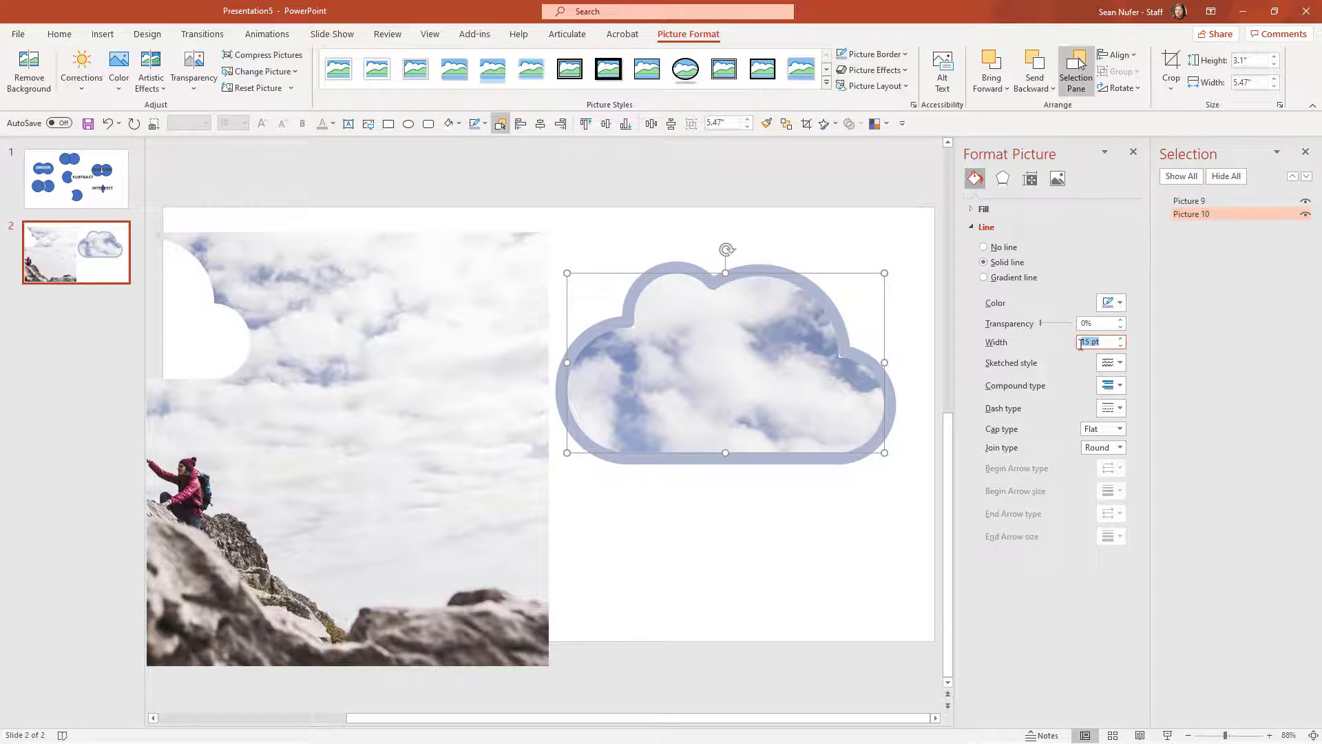
type("10")
key("Return")
Step: Delete the leftover mountain photo and centre the outlined cloud picture on the slide
left_click(717, 245)
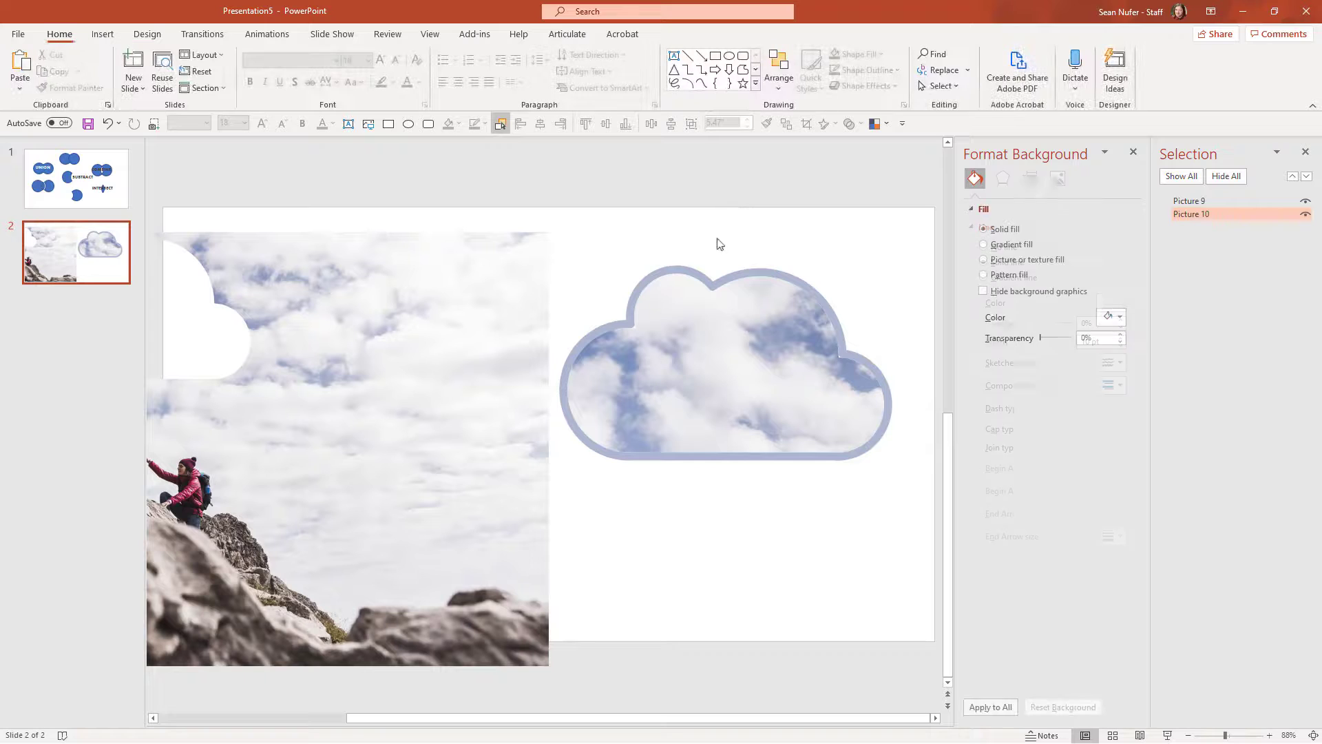
left_click(672, 360)
left_click(484, 368)
key("Delete")
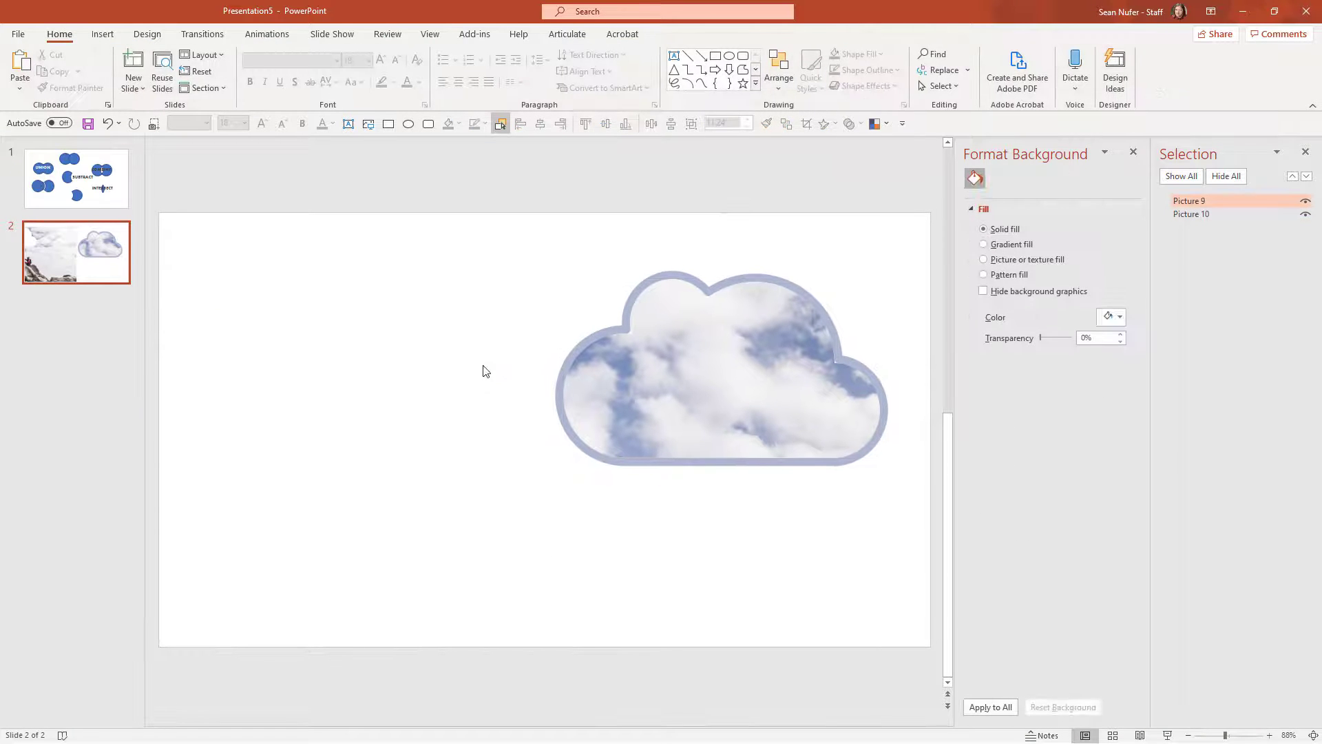
left_click(693, 386)
left_click_drag(548, 414, 385, 450)
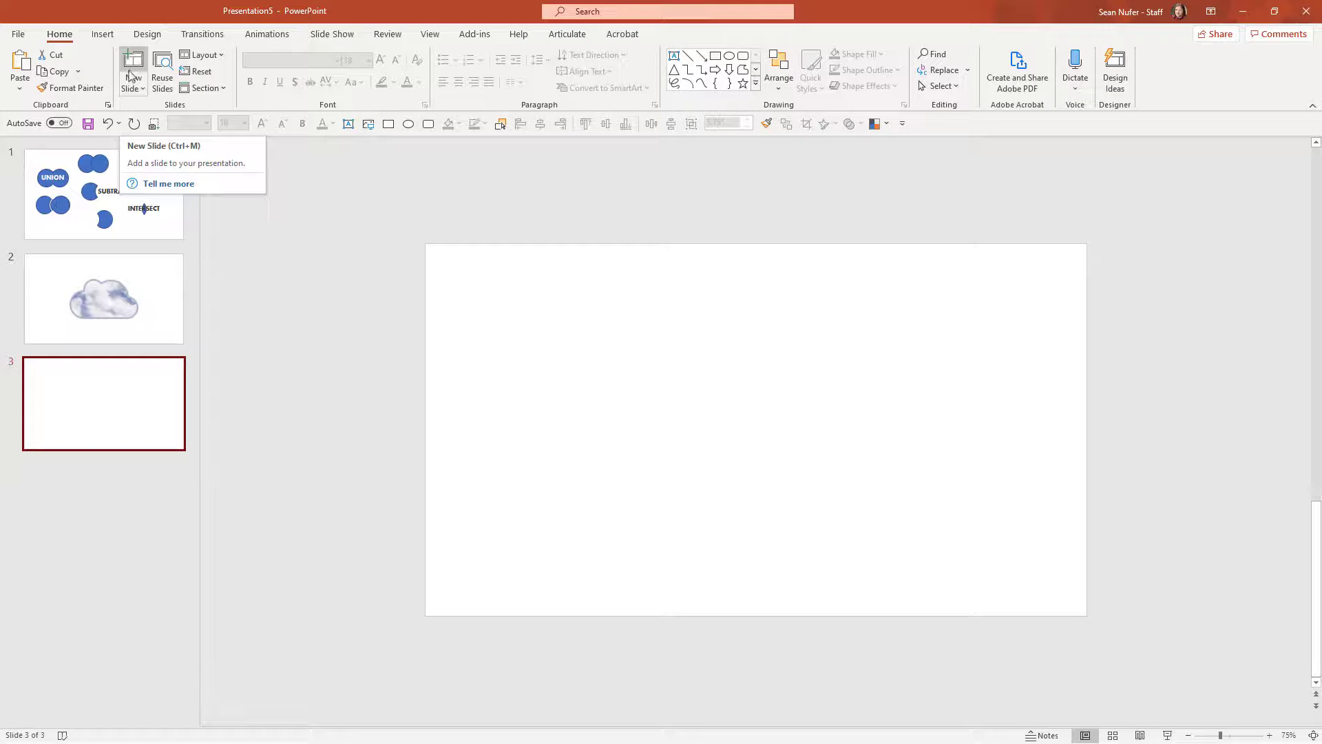
Step: Insert the green pea pods stock image from the Stock Images library onto slide 3
left_click(103, 34)
left_click(129, 69)
left_click(142, 150)
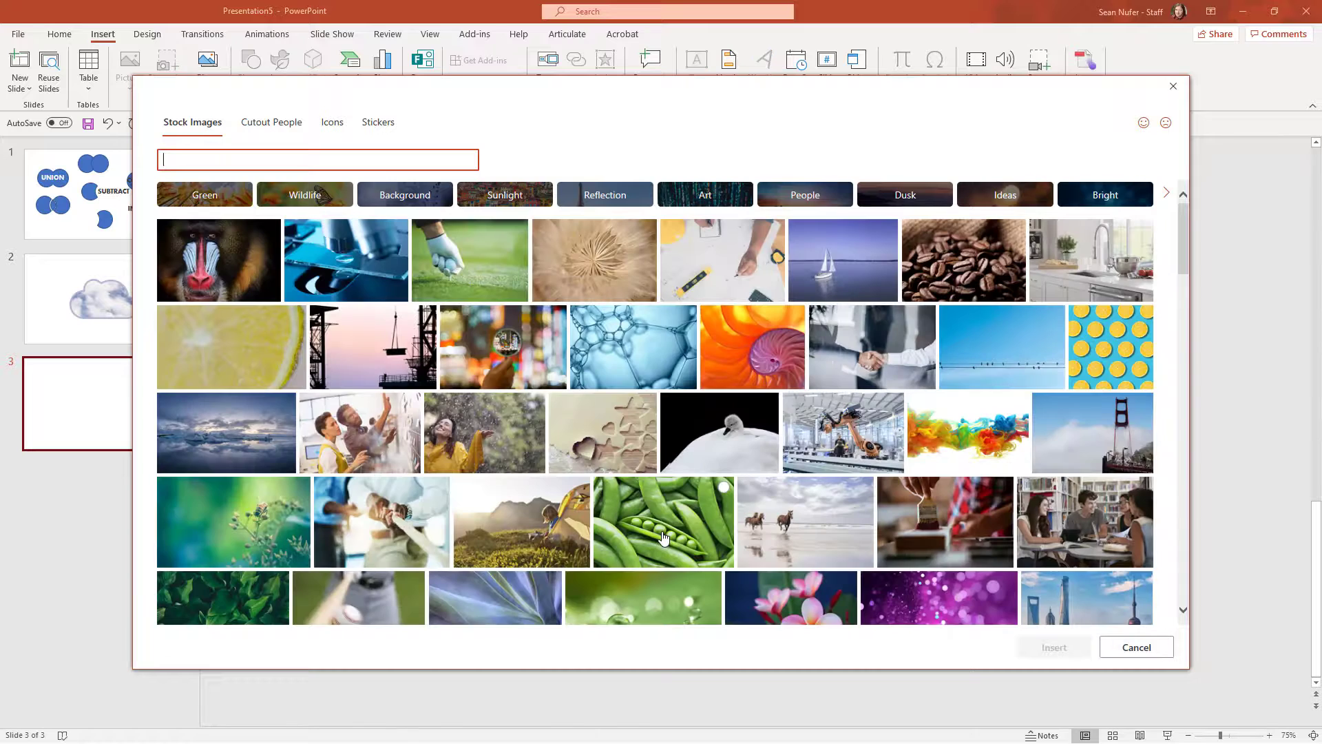
left_click(664, 538)
left_click(1039, 647)
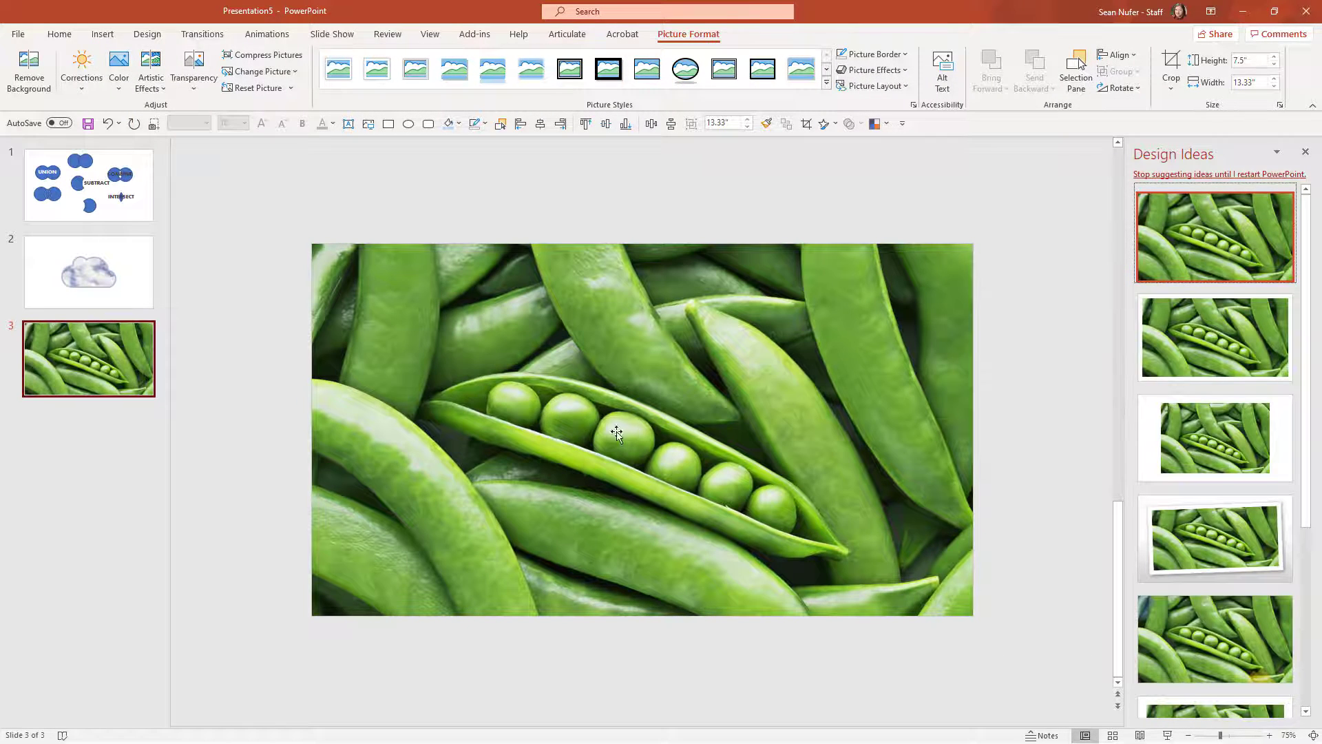
Step: Dismiss Design Ideas and draw a text box across the pea photo containing the word PEAS
left_click(1305, 152)
left_click(349, 123)
left_click_drag(433, 275, 1077, 559)
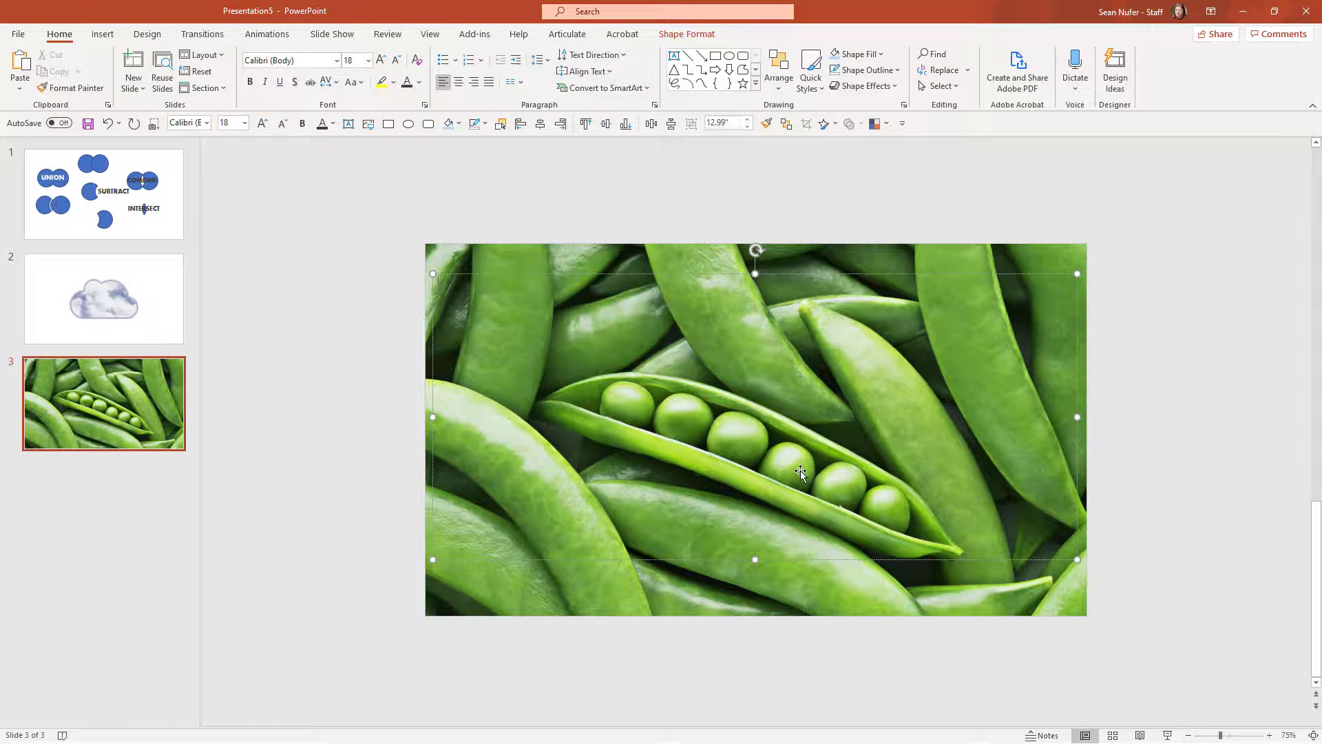
type("PEA")
Step: Format the PEAS text as bold, centred Aharoni
key("ctrl+a")
left_click(206, 122)
left_click(227, 411)
left_click(251, 83)
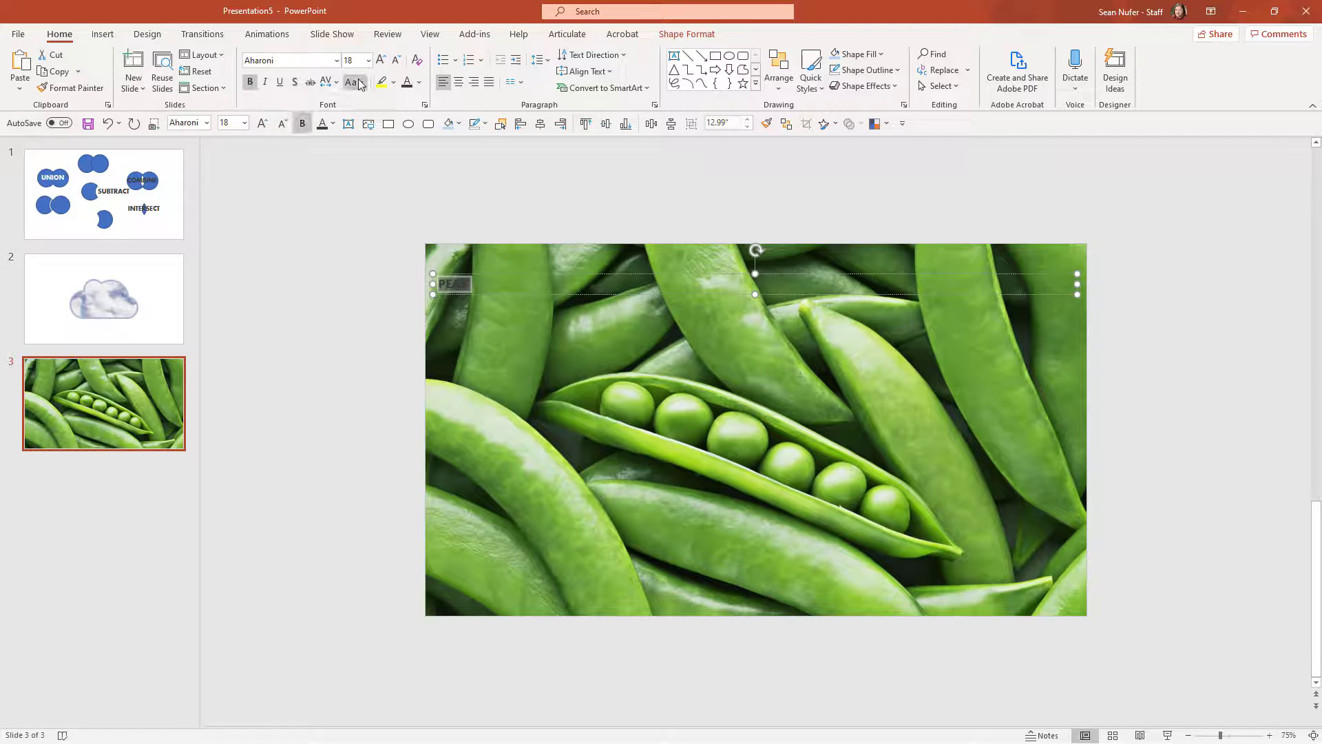
key("ctrl+e")
Step: Raise the PEAS font size to 350, trying 96 and 300 along the way
left_click(368, 61)
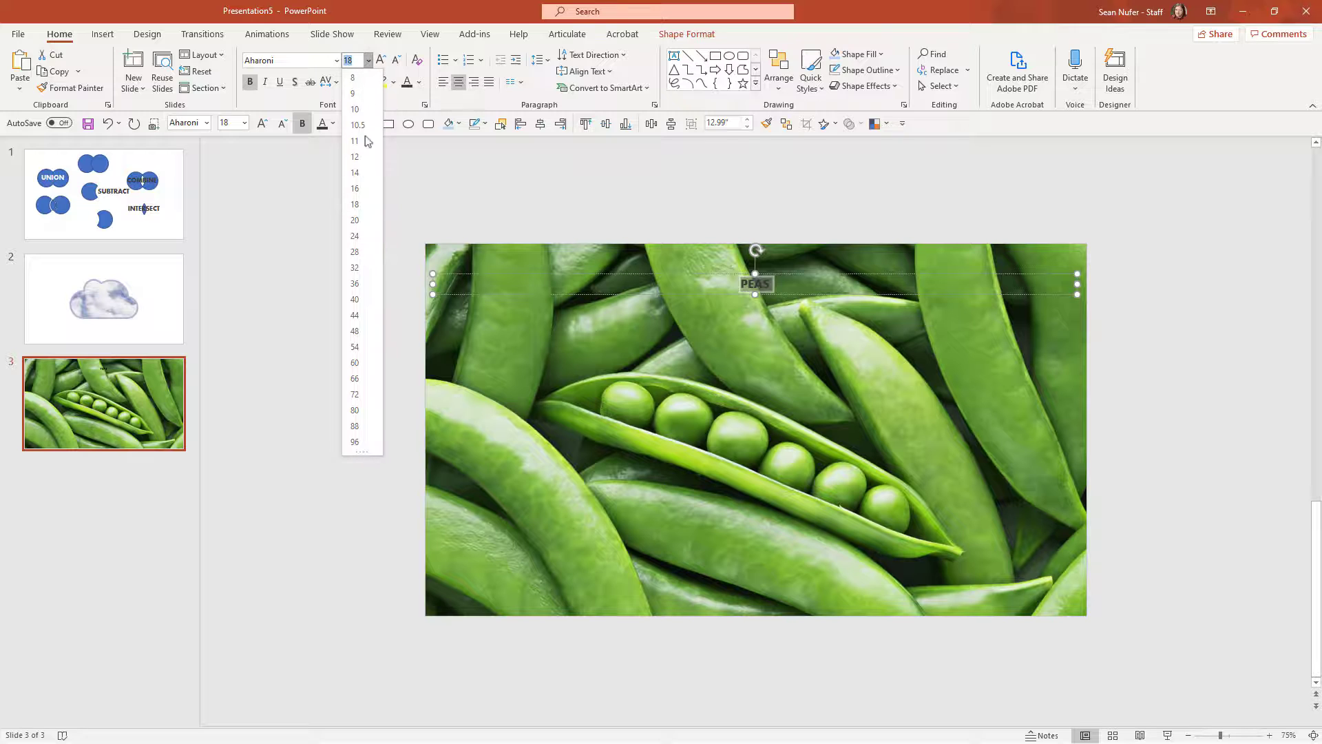
left_click(355, 442)
left_click(363, 60)
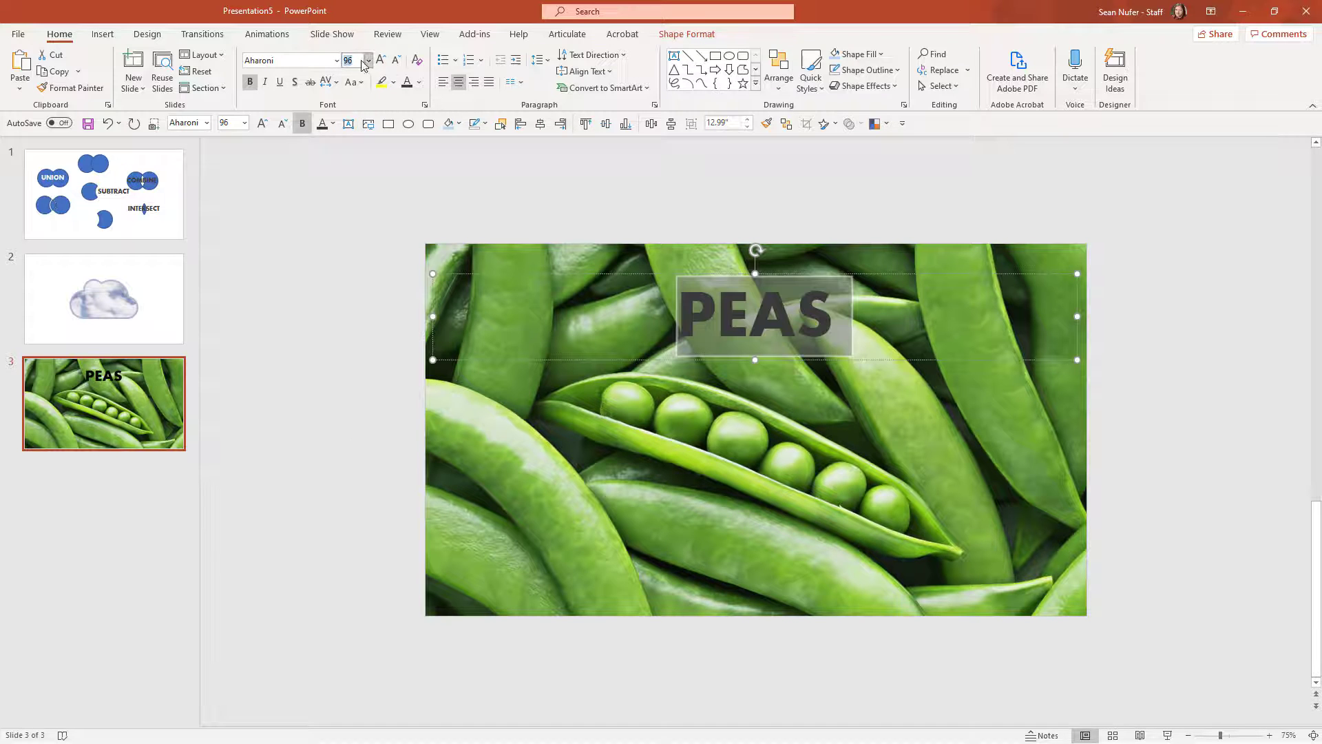
type("300")
key("Return")
left_click(353, 61)
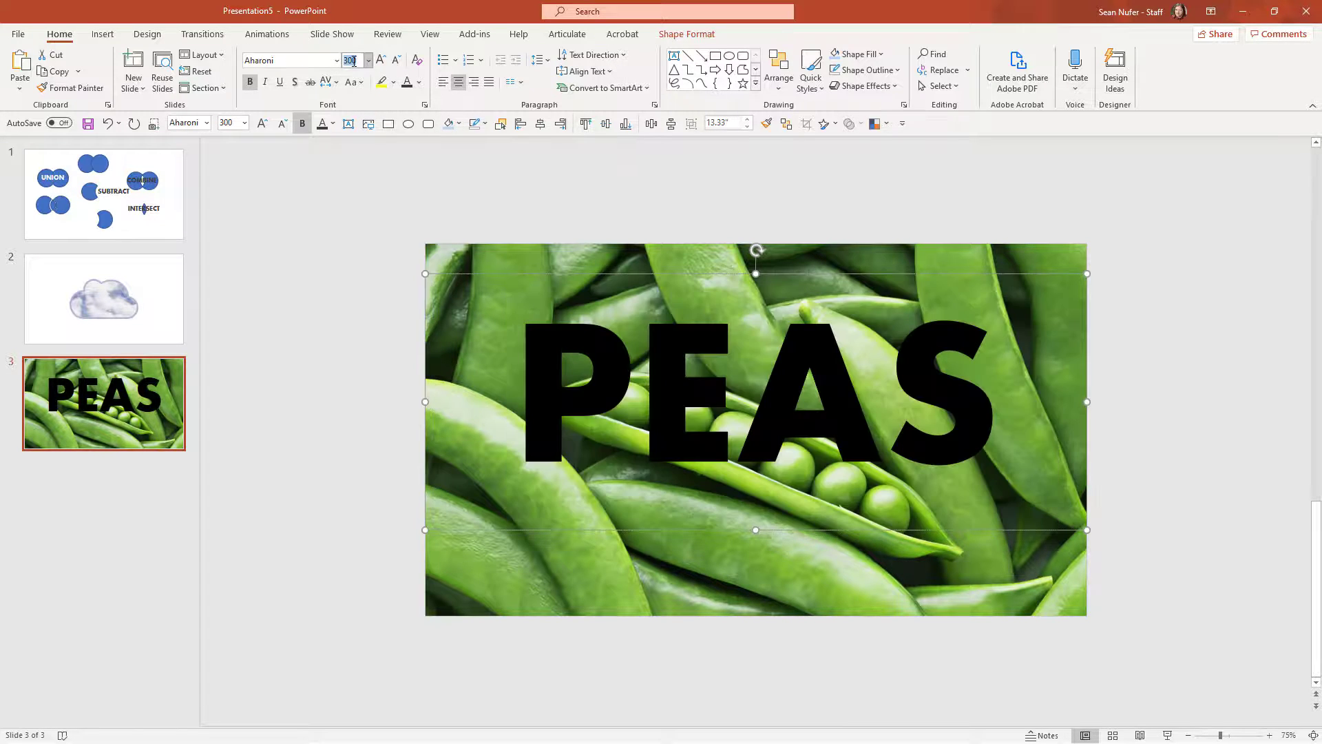
type("350")
key("Return")
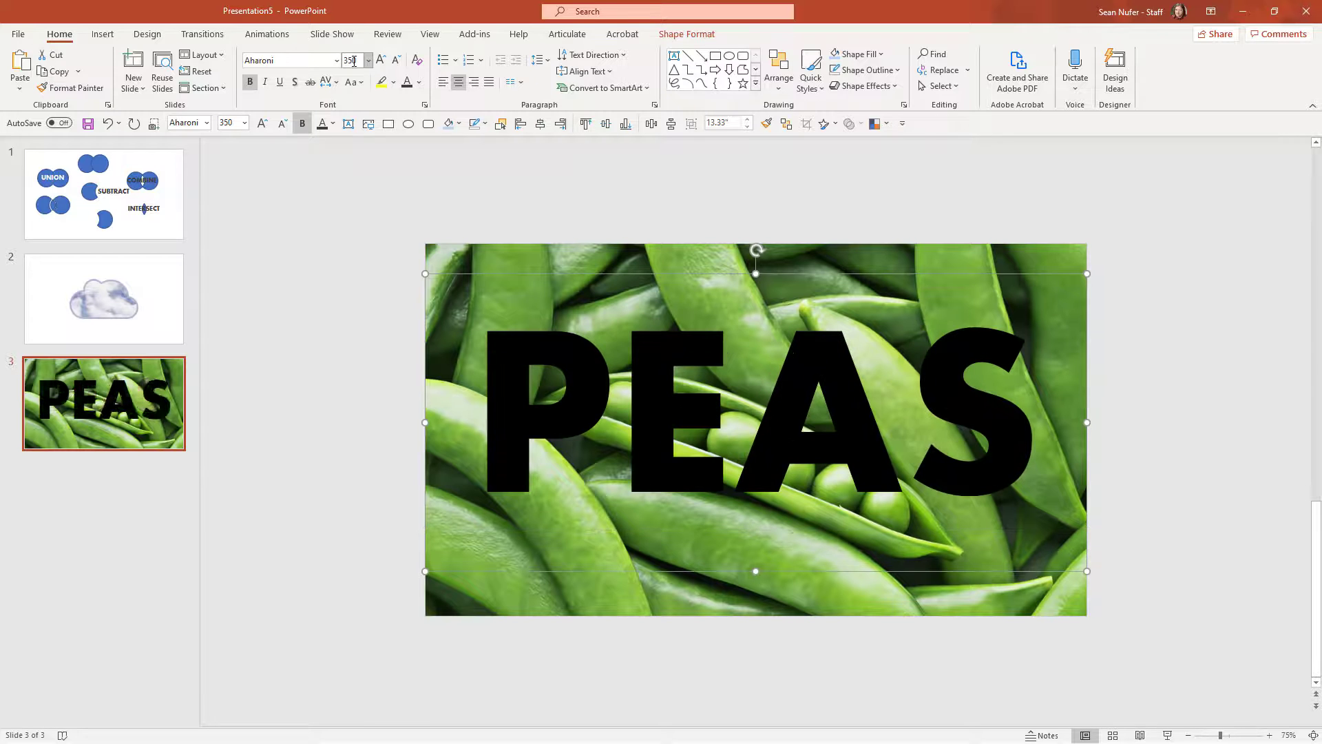
left_click(682, 261)
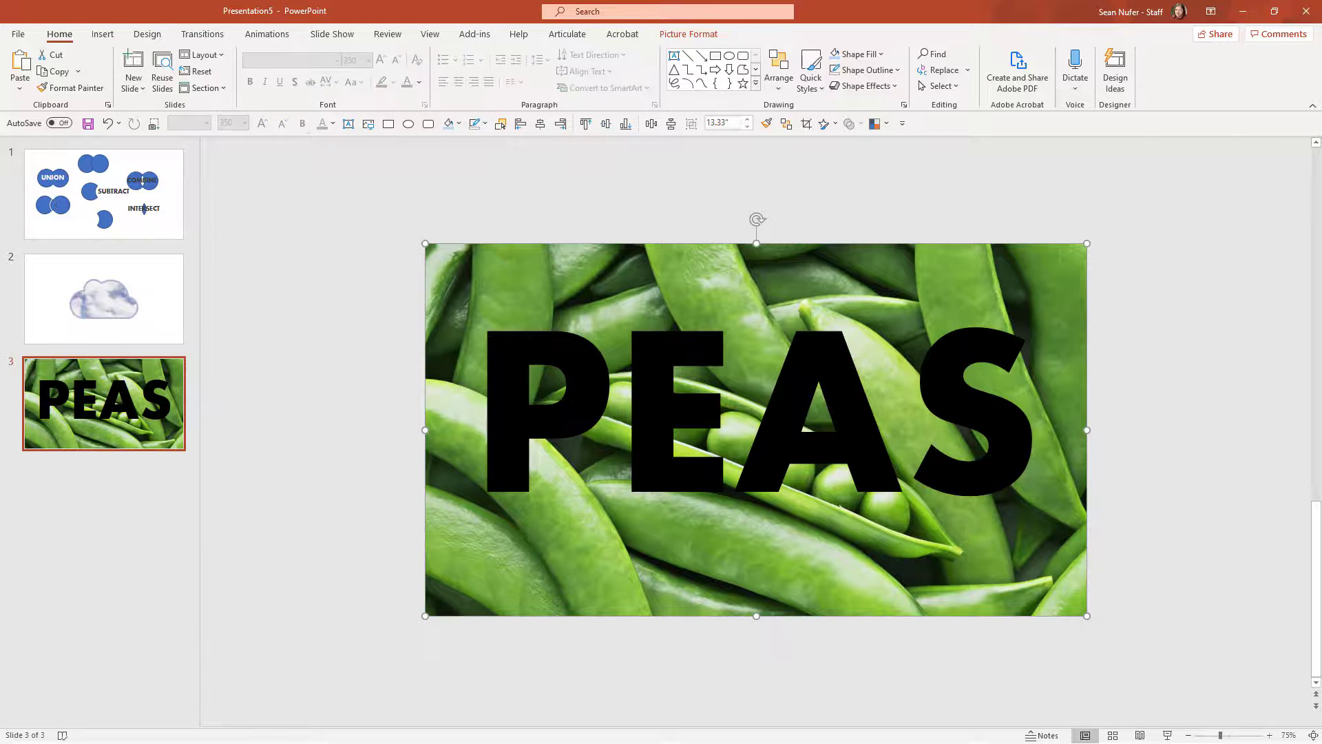
Step: Select the PEAS text with the photo, try a Fragment merge, then apply Merge Shapes Intersect
key("ctrl+a")
left_click(687, 34)
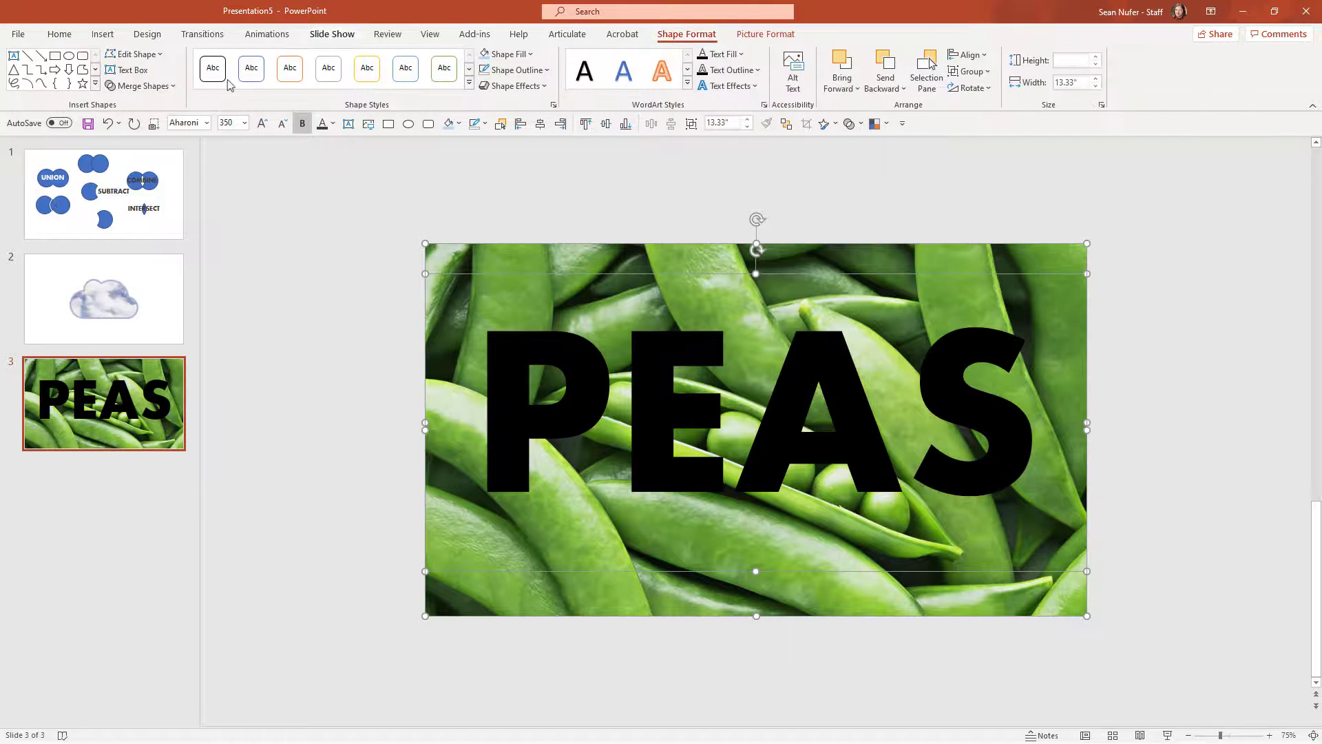
left_click(153, 87)
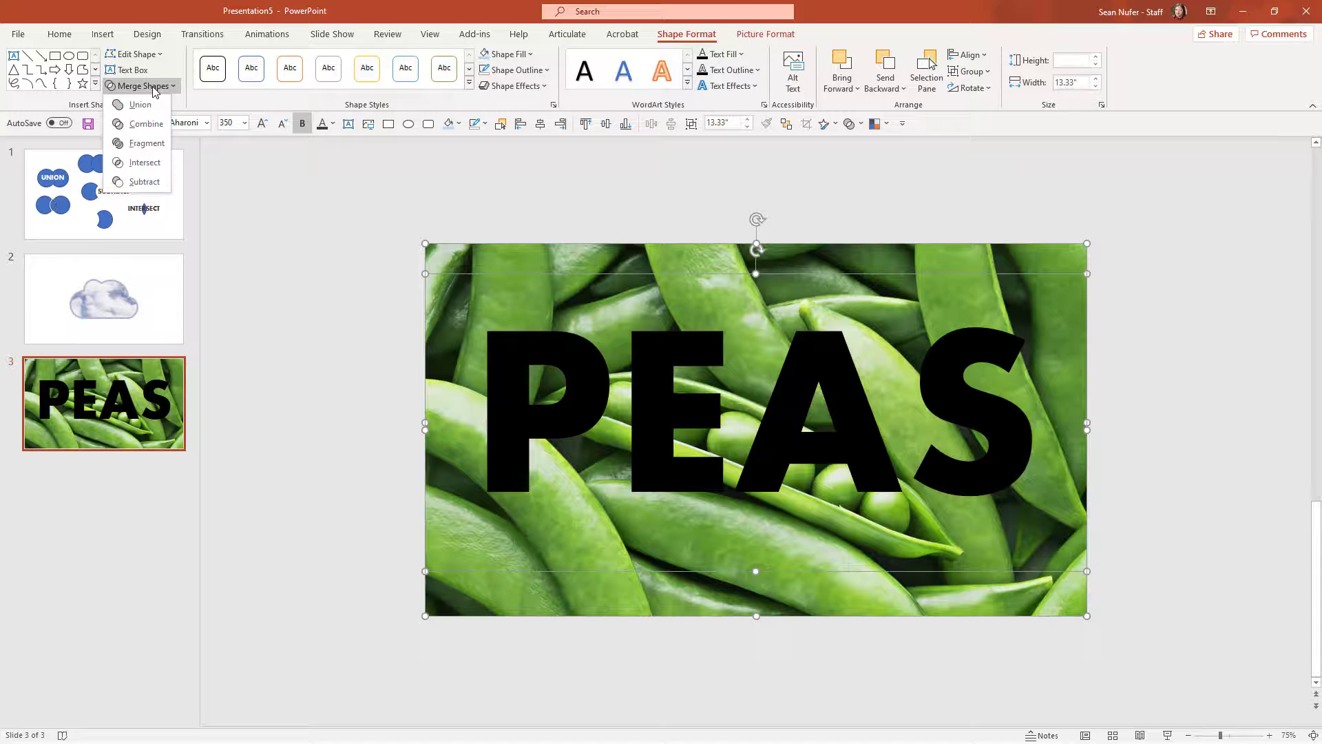
key("Down")
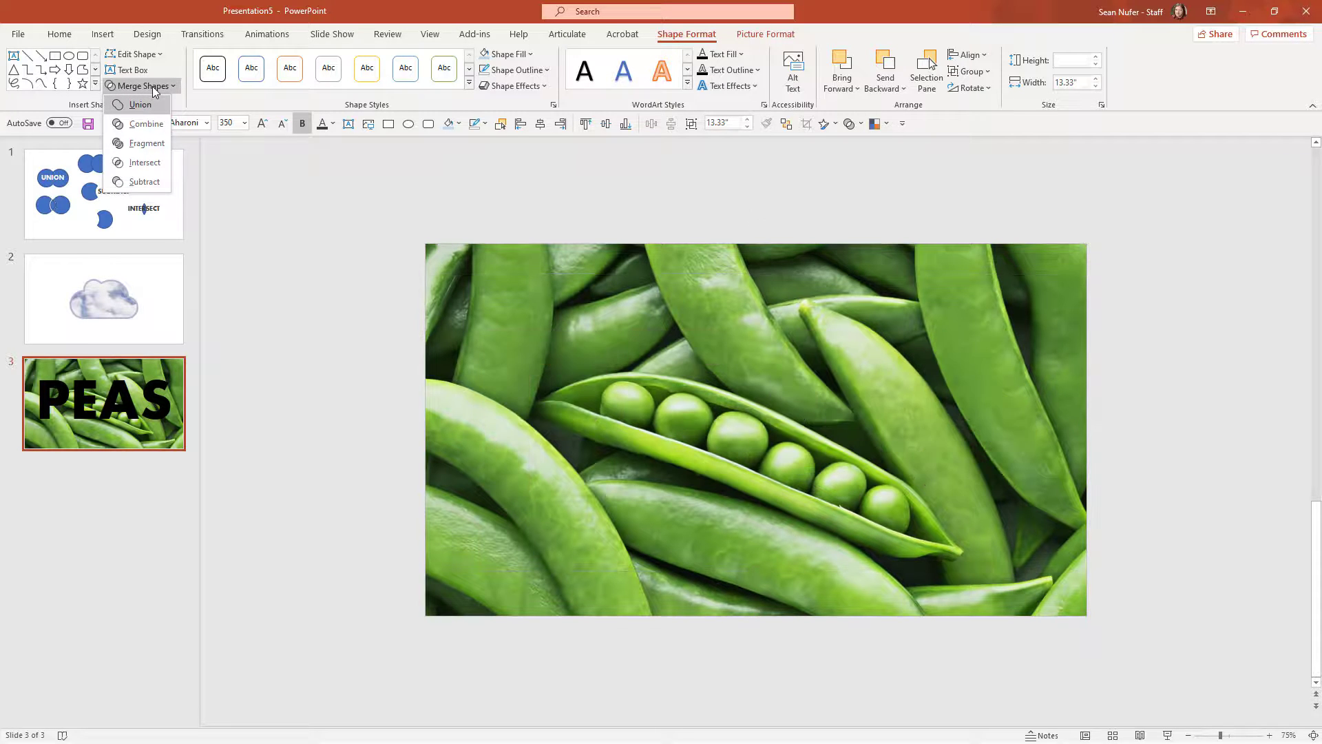
key("Down")
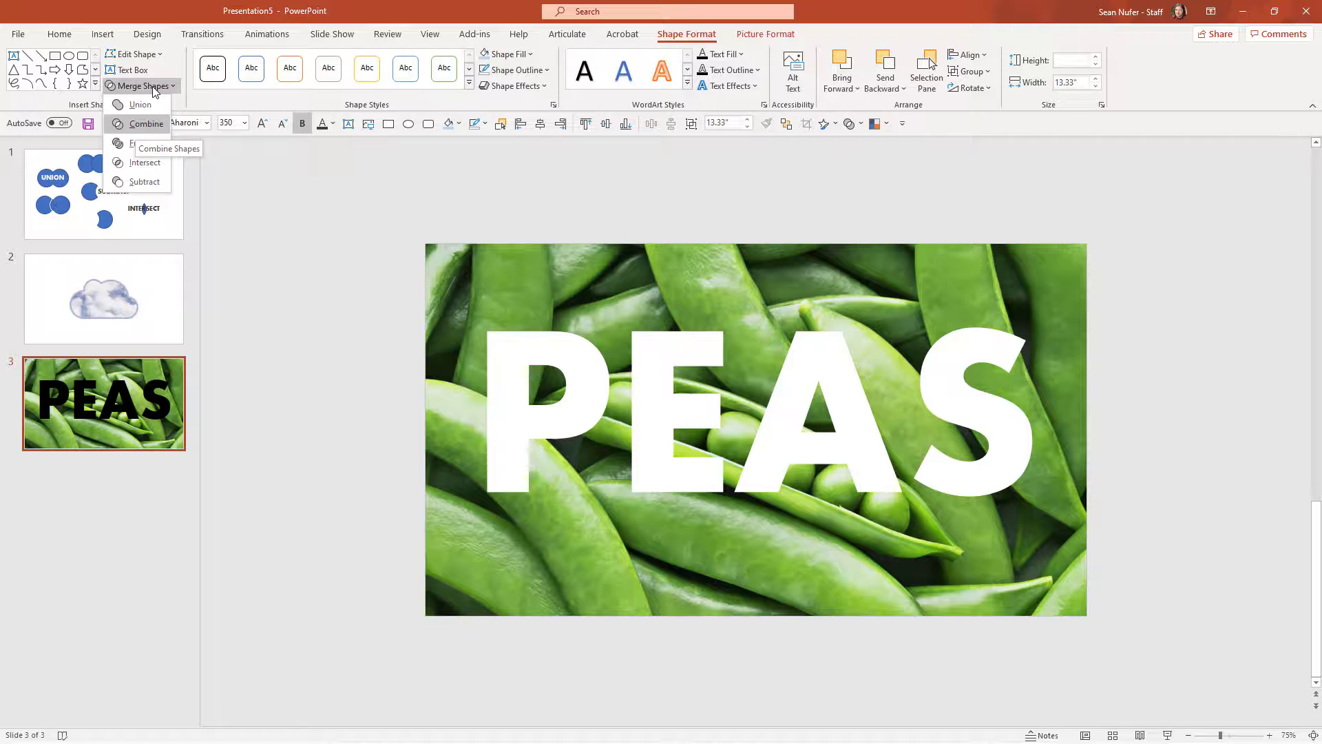
key("Down")
left_click(140, 149)
left_click(365, 308)
left_click_drag(579, 357, 377, 375)
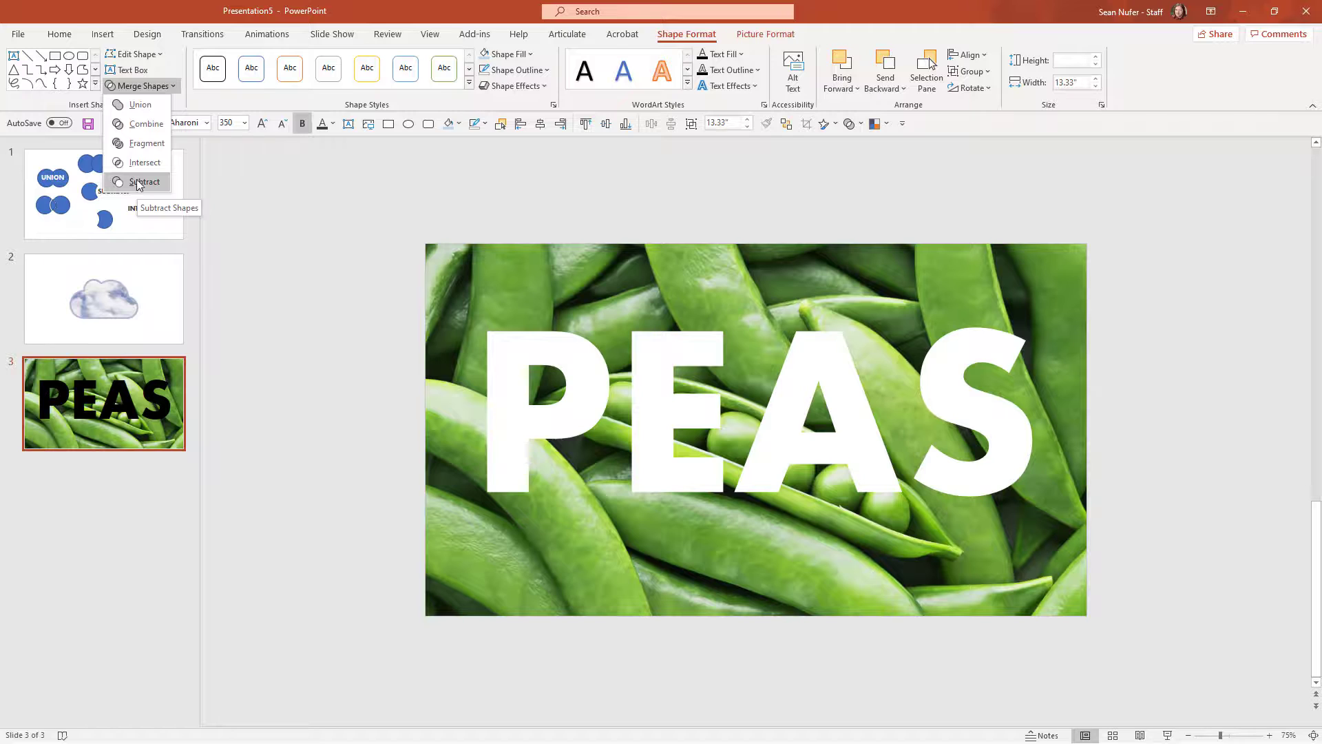
left_click(138, 165)
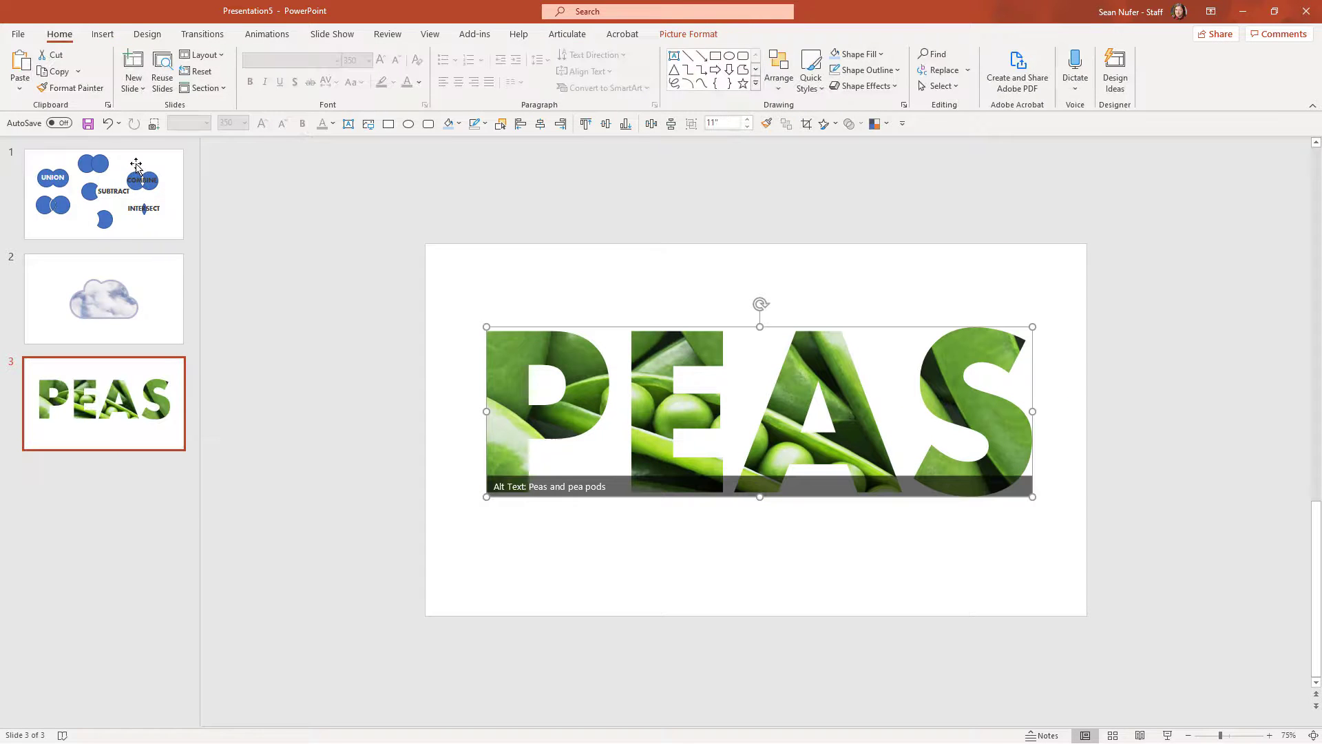
Step: Crop the PEAS picture, sliding the pea photo behind the letters to reframe the peas
double_click(677, 339)
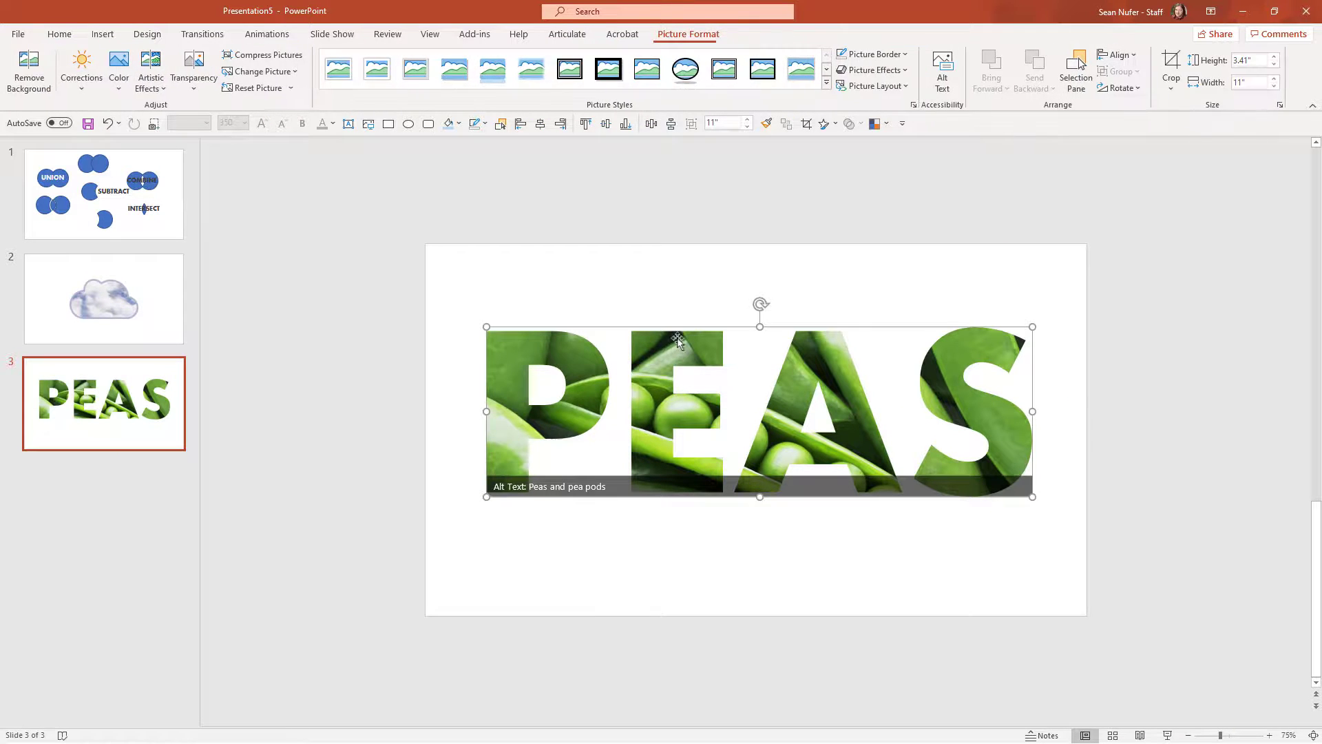
left_click(1170, 60)
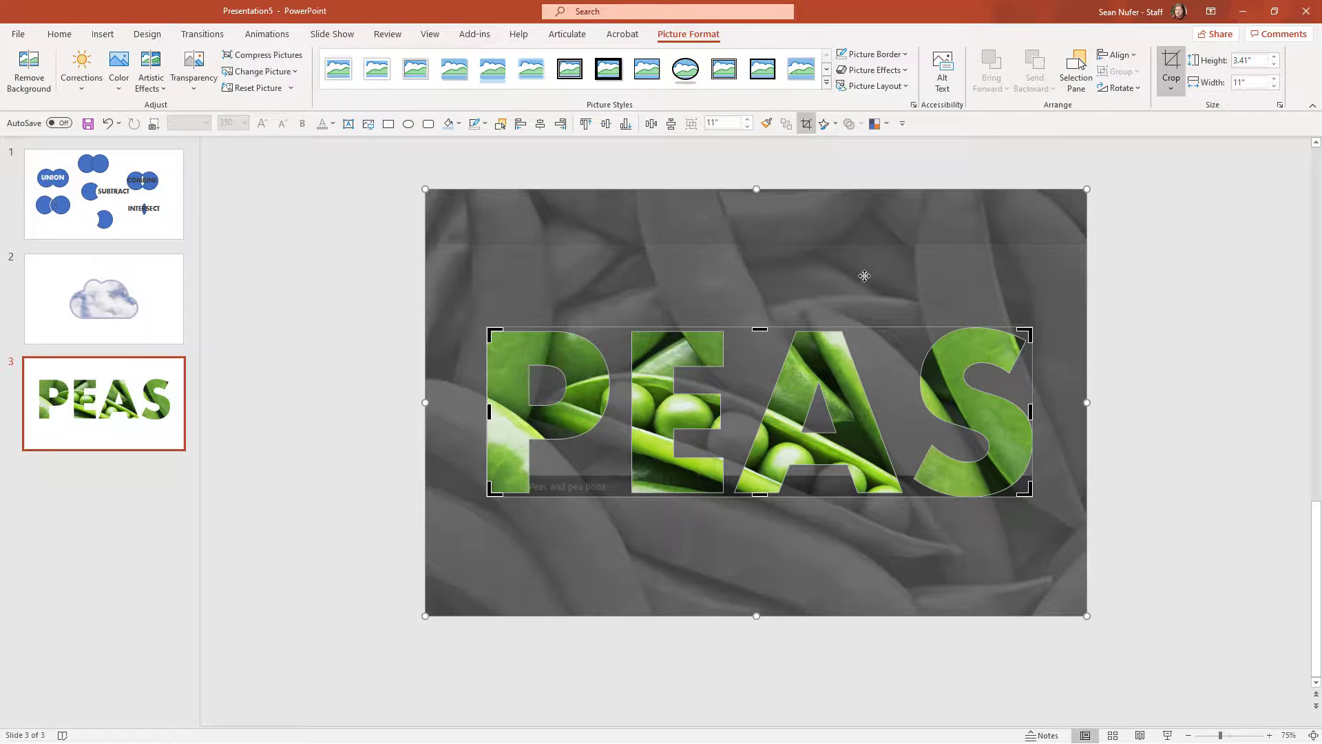
left_click_drag(862, 277, 890, 227)
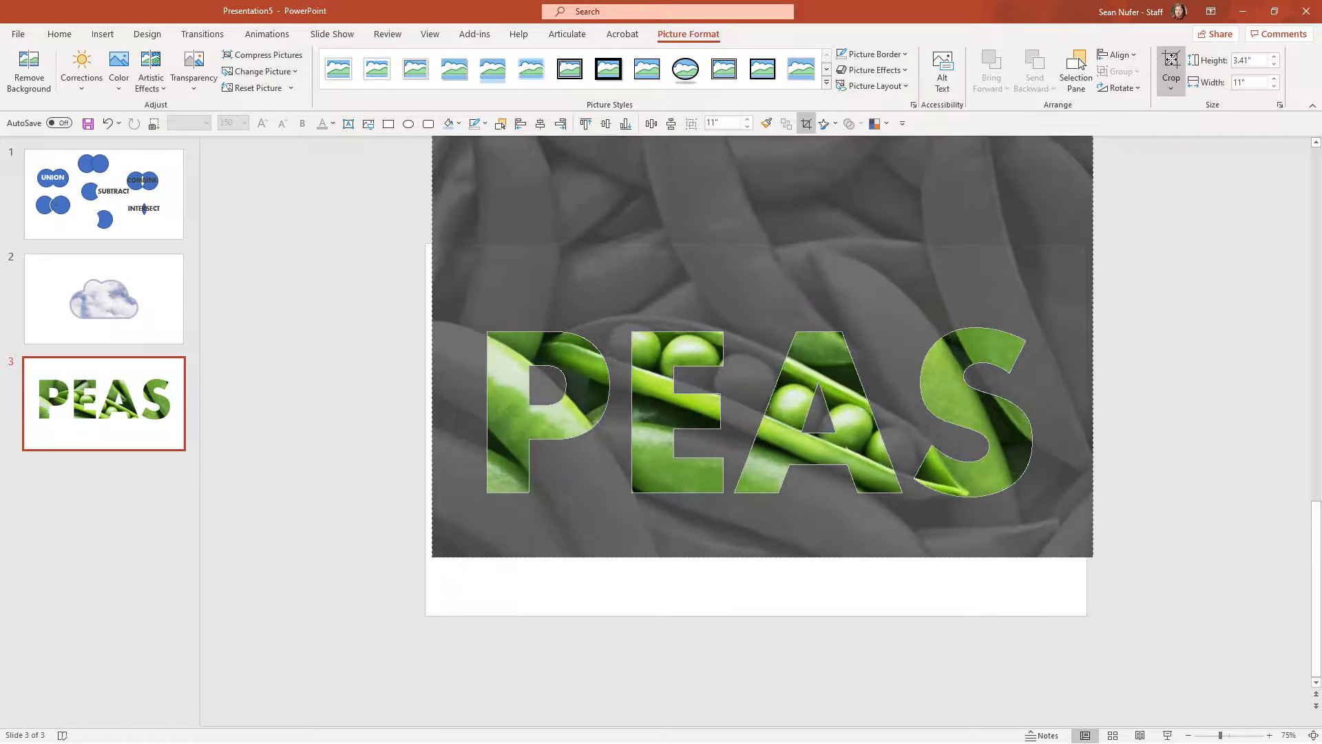
left_click_drag(757, 344, 727, 345)
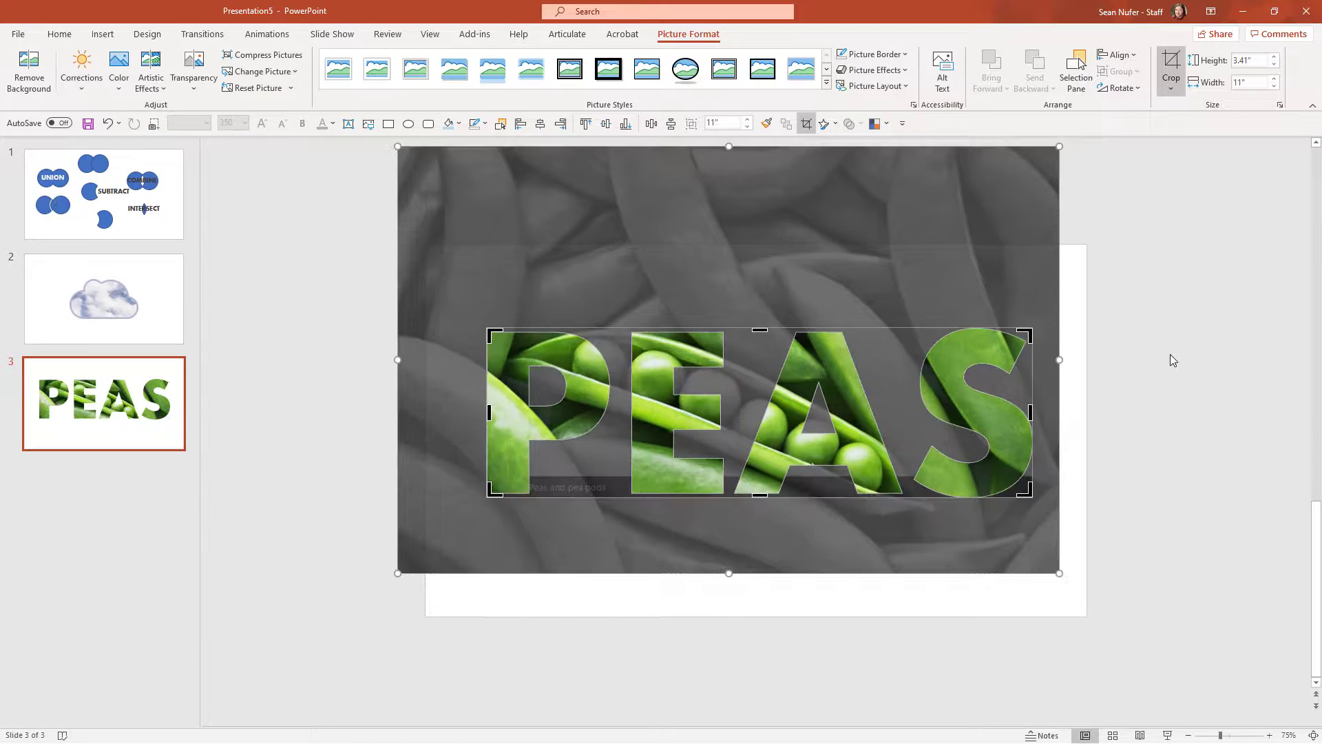
left_click(1172, 360)
Step: Move and shrink the PEAS picture to 2.93" by 9.44", then re-crop to show an open pod
mouse_move(855, 444)
left_mouse_down()
mouse_move(811, 400)
mouse_move(950, 400)
mouse_move(811, 400)
mouse_move(899, 354)
mouse_move(837, 384)
mouse_move(866, 423)
left_mouse_up()
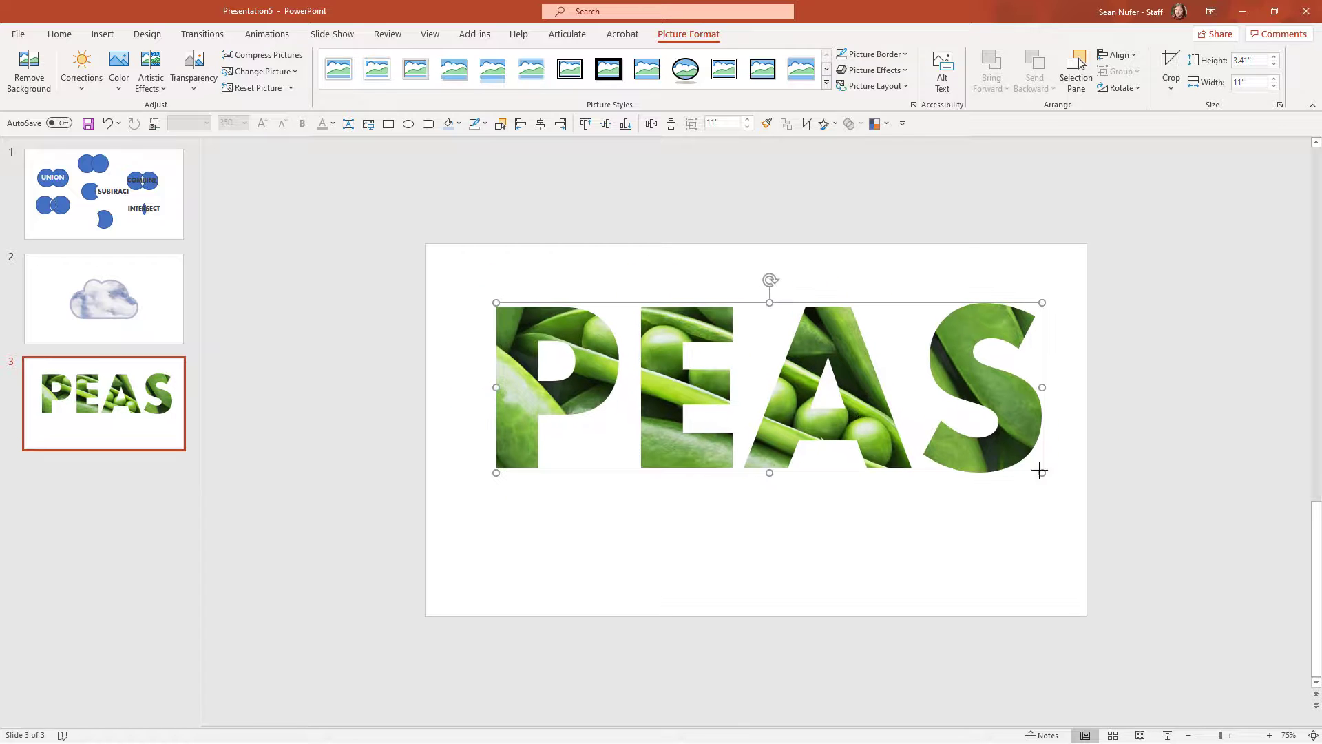
left_click_drag(1040, 471, 965, 448)
left_click(1170, 65)
left_click_drag(761, 487, 819, 484)
Step: Shift the PEAS picture up and right to centre it near the top of slide 3
left_click(1169, 374)
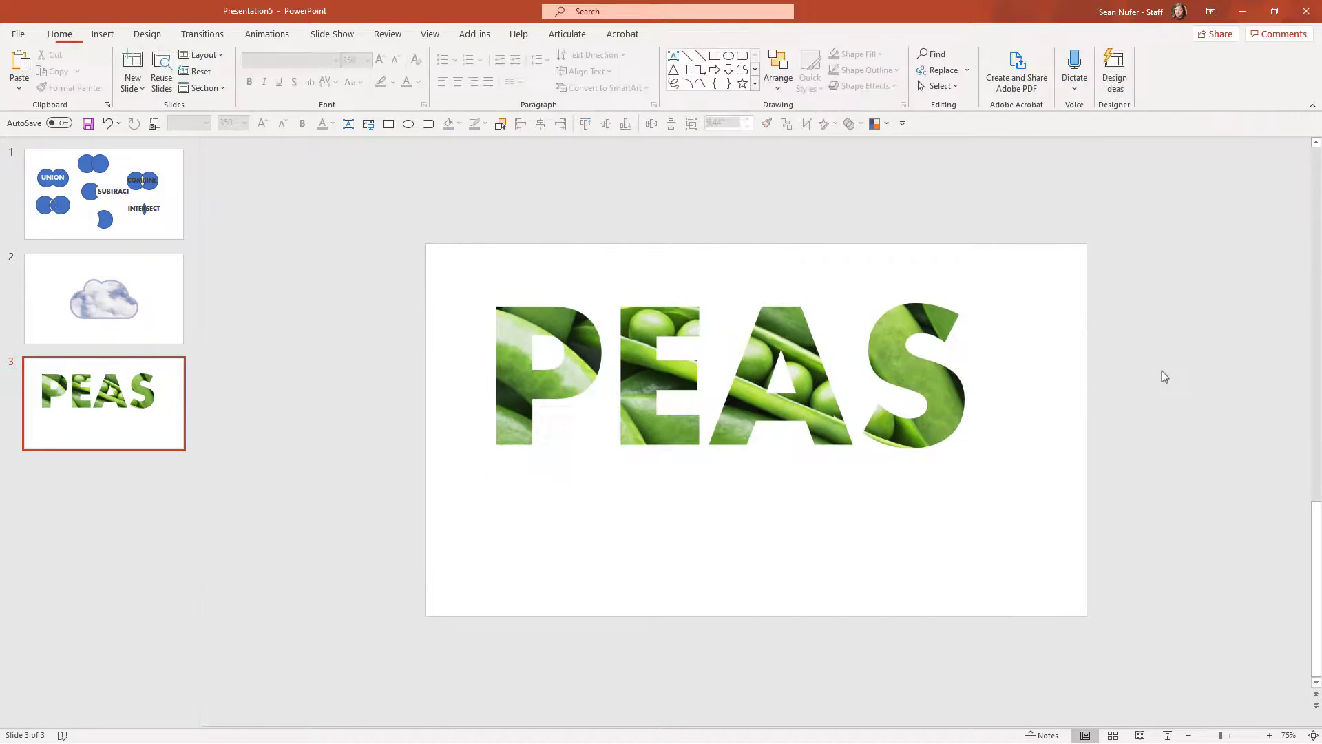
left_click_drag(809, 390, 830, 367)
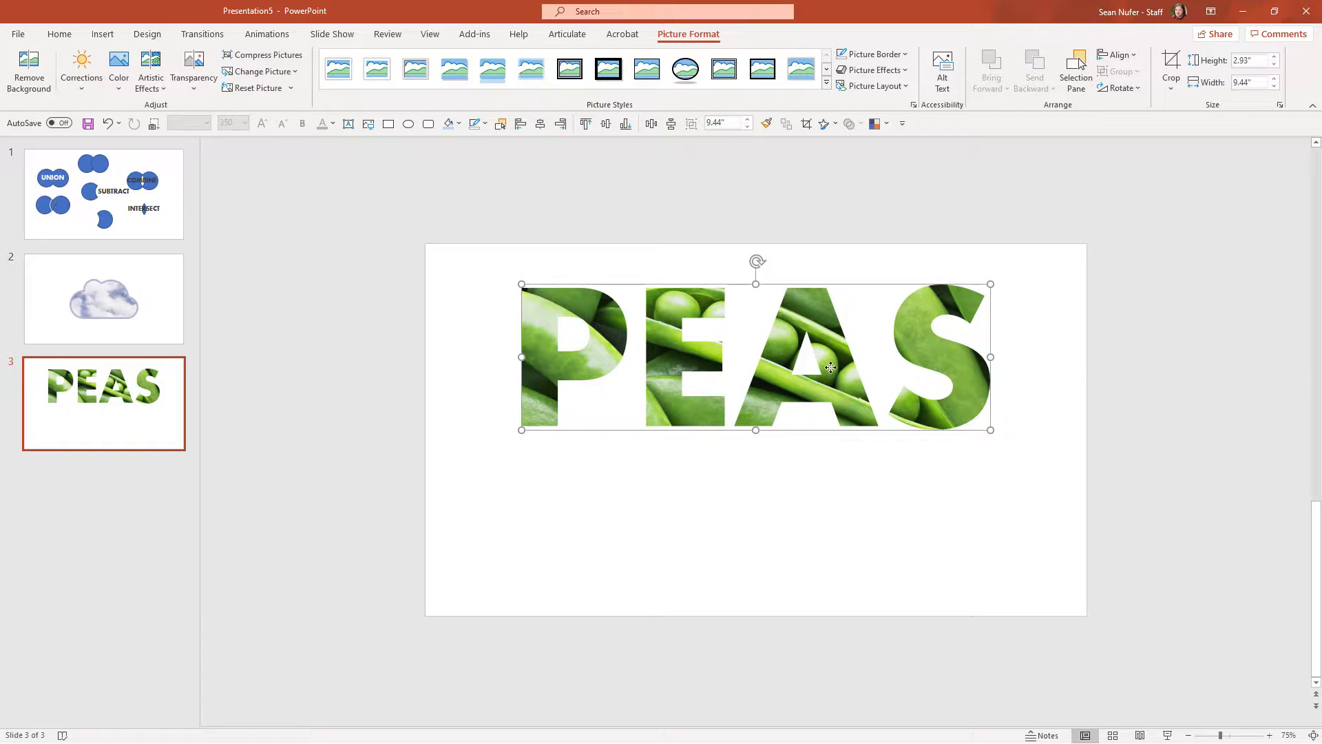